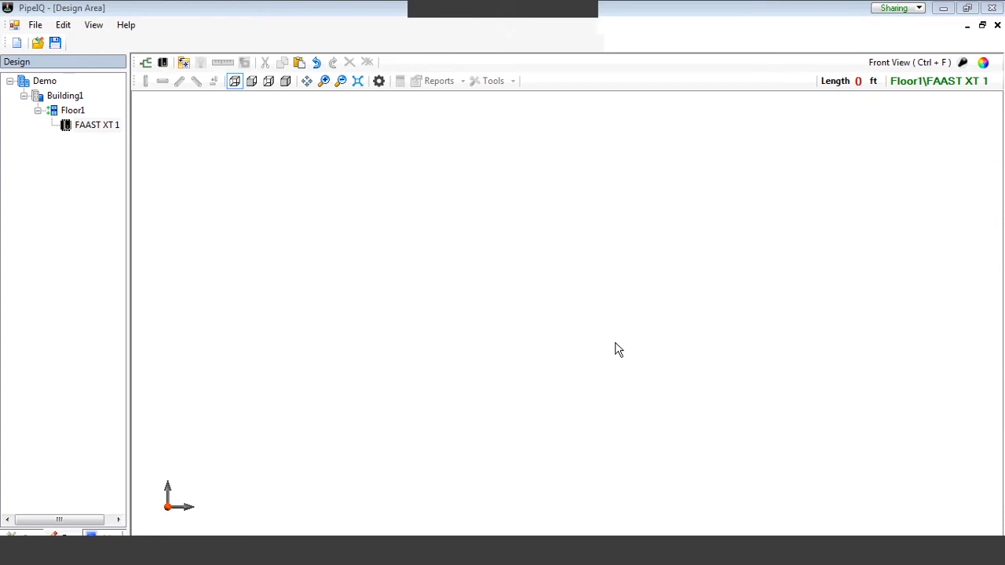
{"action": "key", "text": "ctrl+r"}
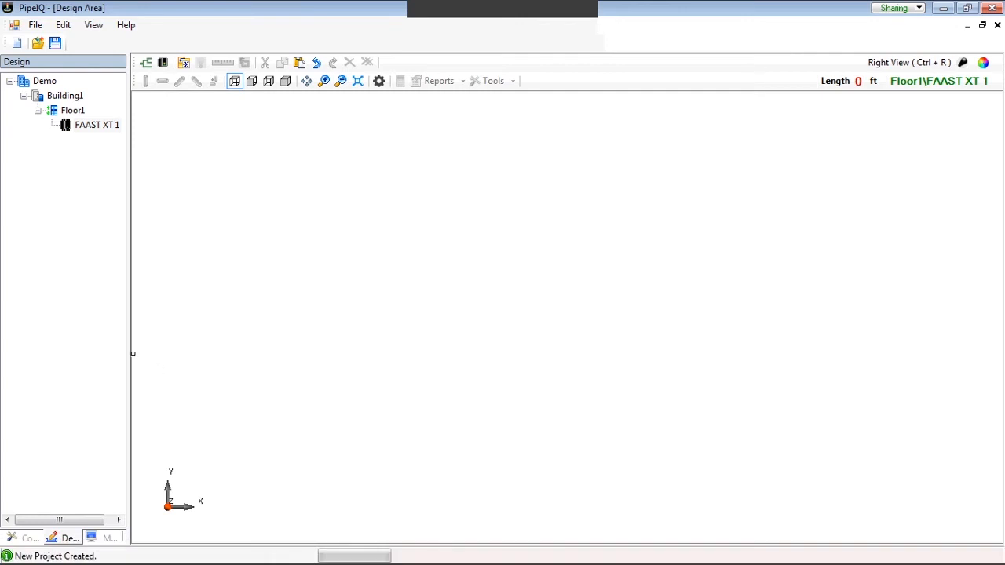
{"action": "left_click_drag", "start_coordinate": [130, 362], "coordinate": [227, 366]}
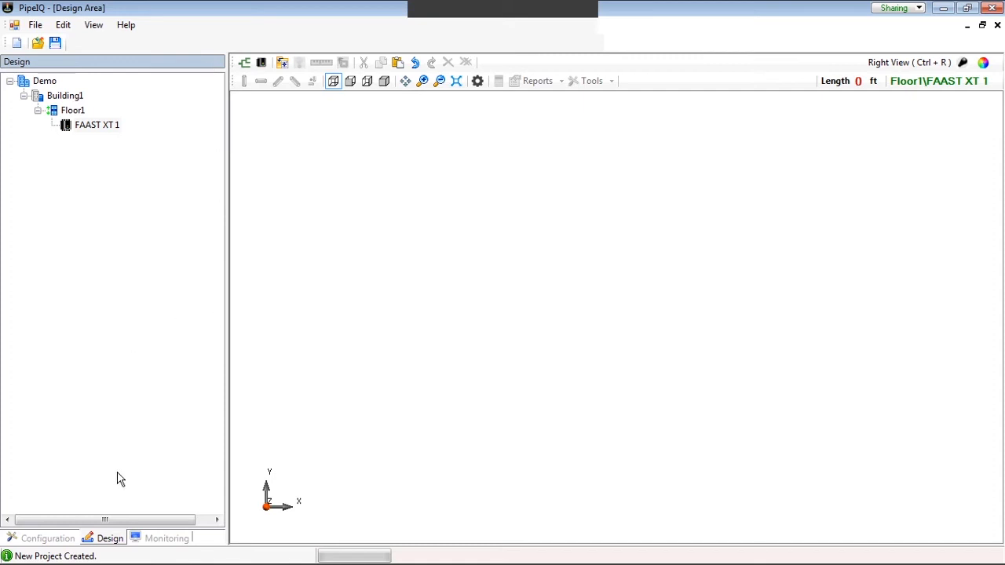
{"action": "left_click_drag", "start_coordinate": [226, 353], "coordinate": [145, 365]}
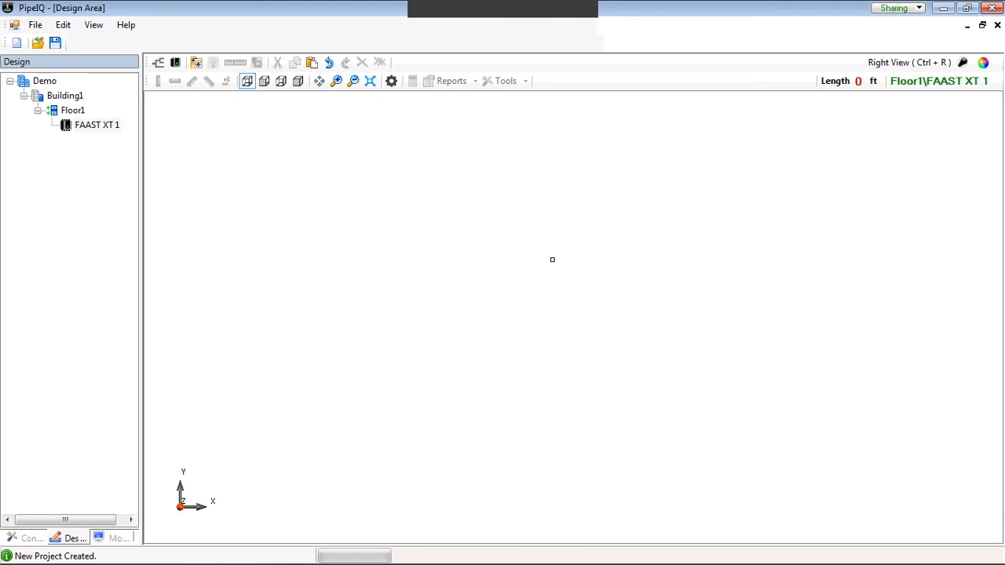
{"action": "key", "text": "ctrl+i"}
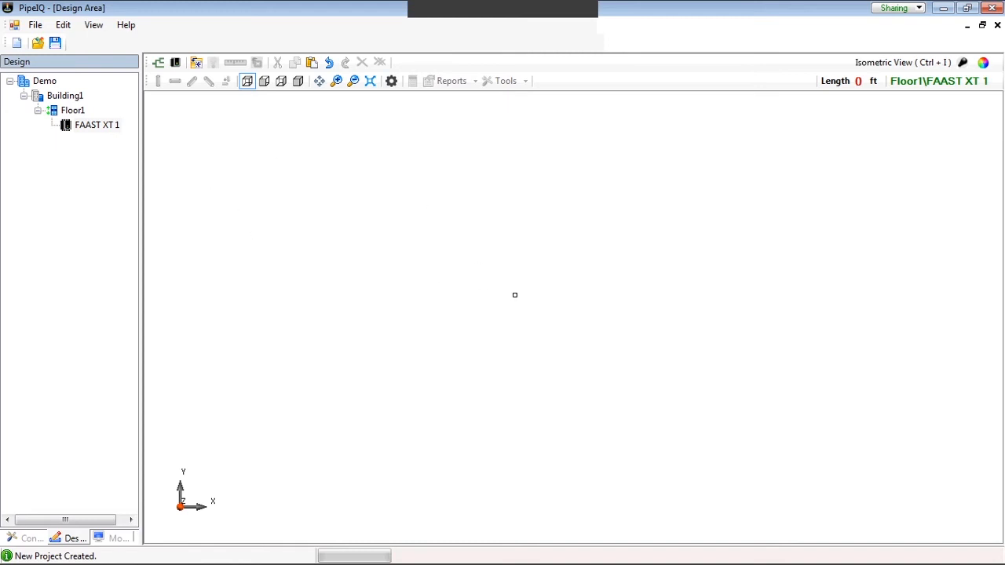
- Insert the FAAST XT detector into the empty design area, shown in front view
{"action": "left_click", "coordinate": [173, 61]}
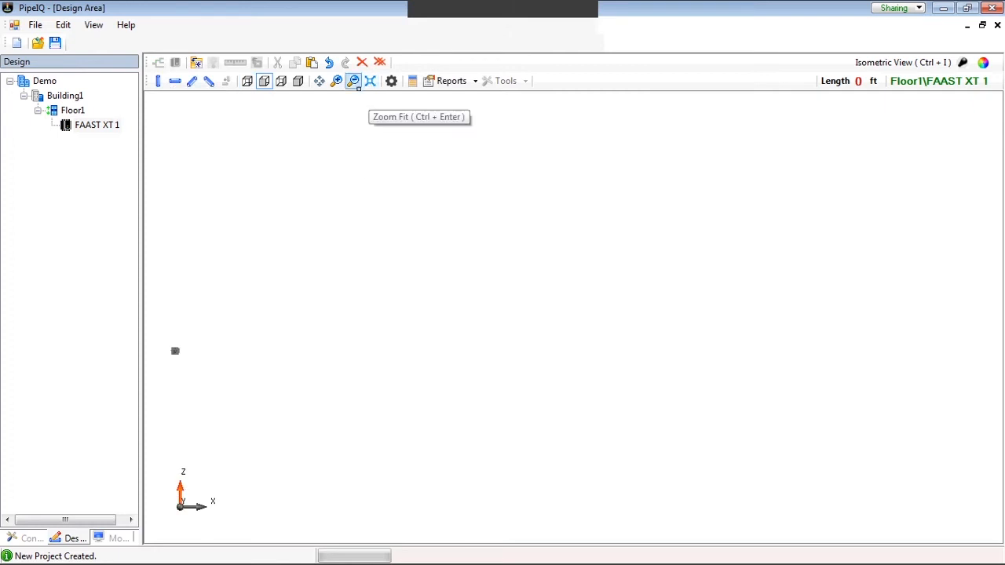
{"action": "left_click", "coordinate": [370, 81]}
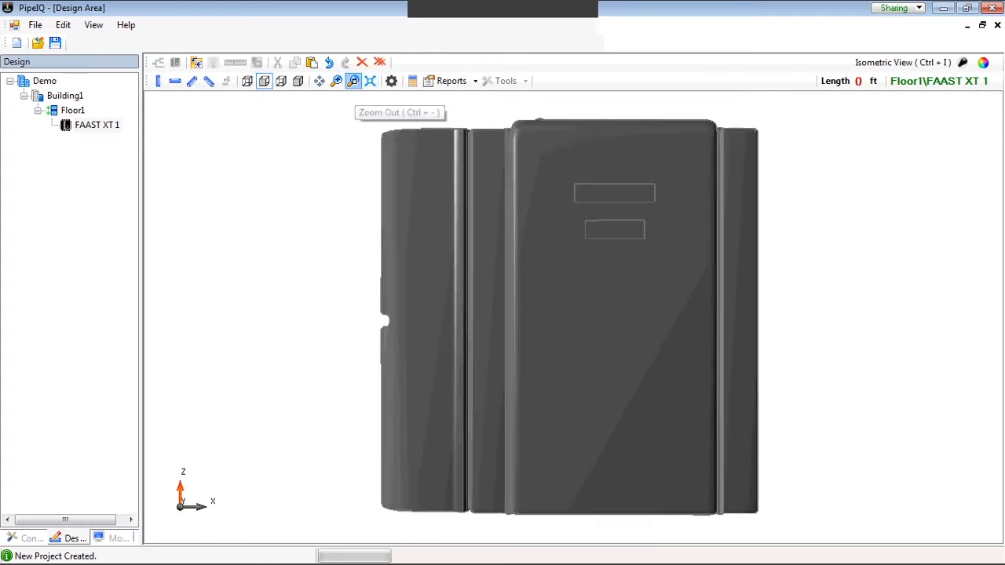
{"action": "left_click", "coordinate": [352, 81]}
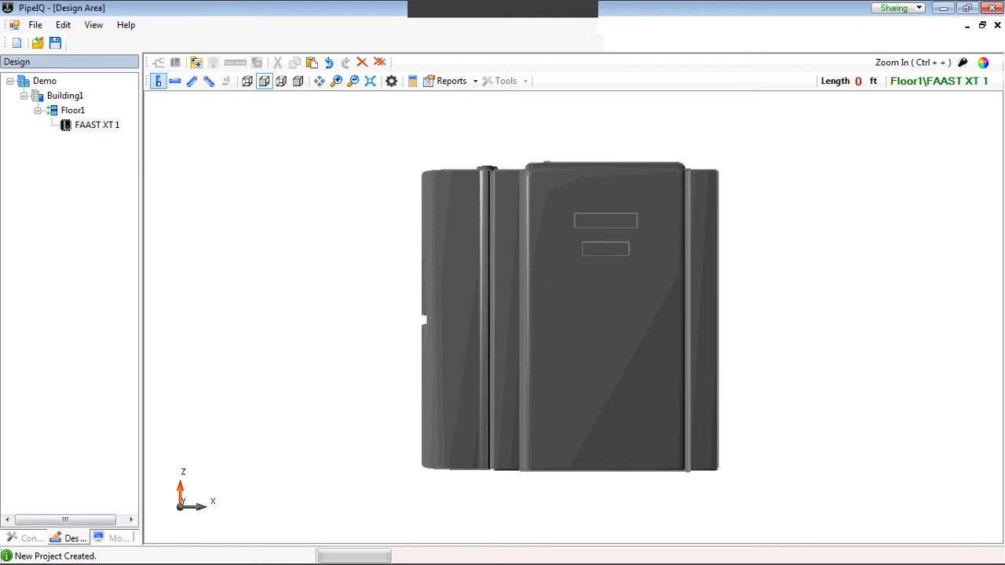
- Add a 10 ft vertical pipe running bottom to top and connect it to the detector
{"action": "left_click", "coordinate": [158, 81]}
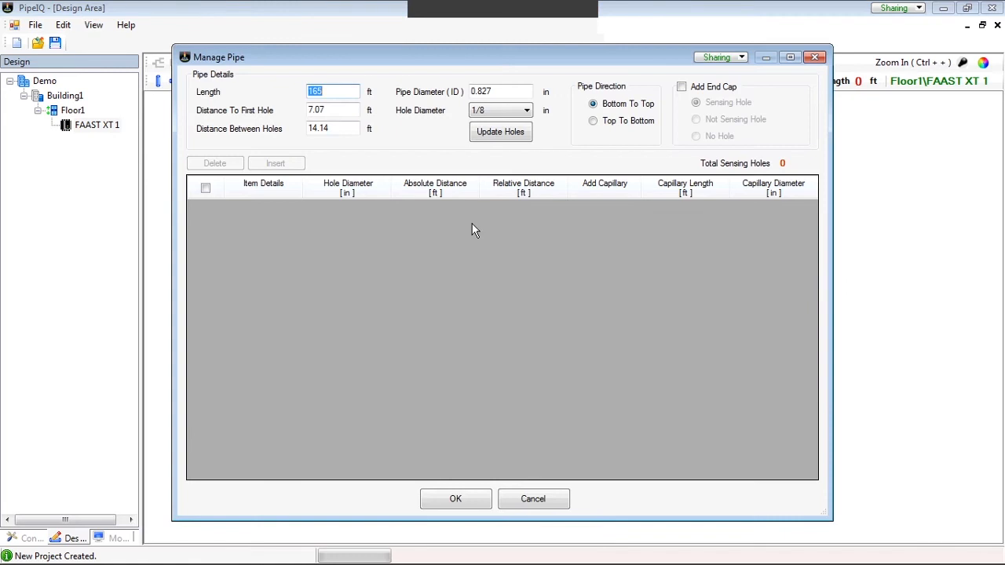
{"action": "type", "text": "10"}
{"action": "left_click_drag", "start_coordinate": [597, 60], "coordinate": [642, 260]}
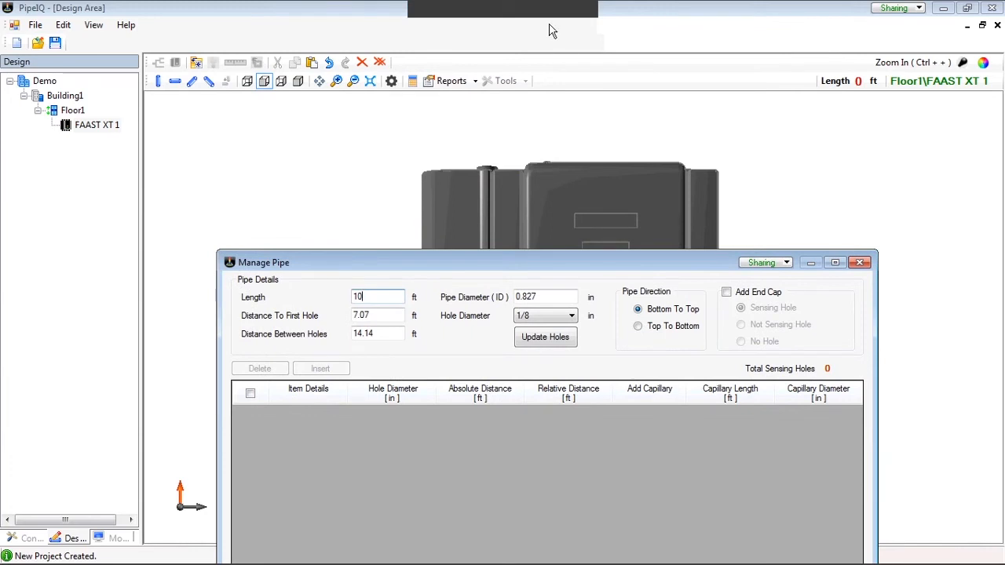
{"action": "left_click_drag", "start_coordinate": [606, 263], "coordinate": [306, 89]}
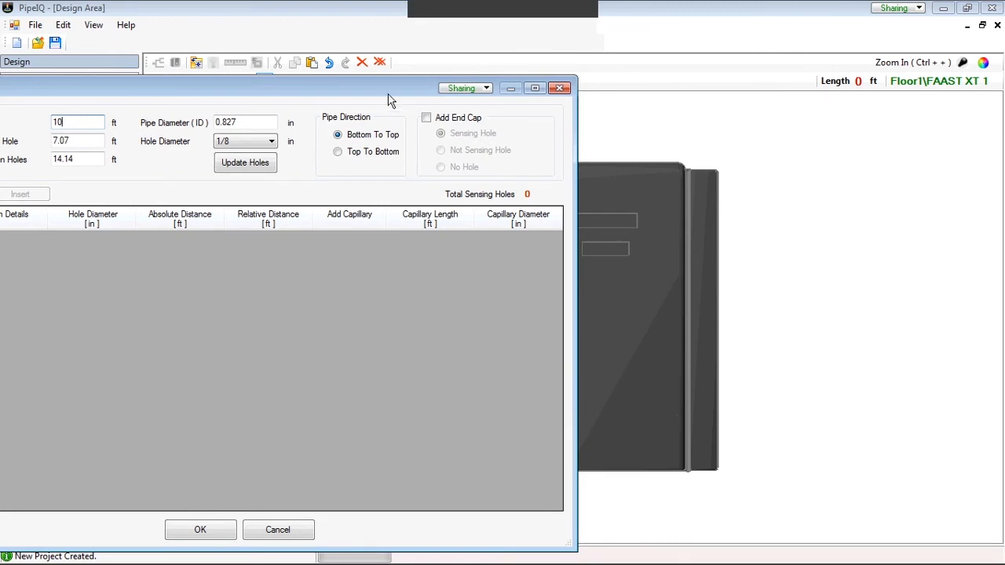
{"action": "left_click_drag", "start_coordinate": [390, 99], "coordinate": [609, 112]}
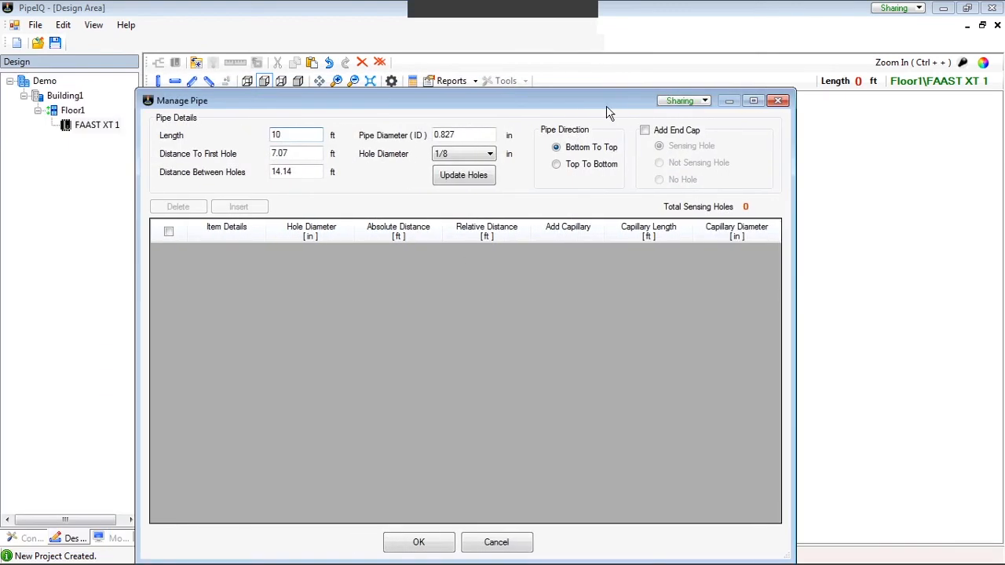
{"action": "left_click", "coordinate": [436, 547]}
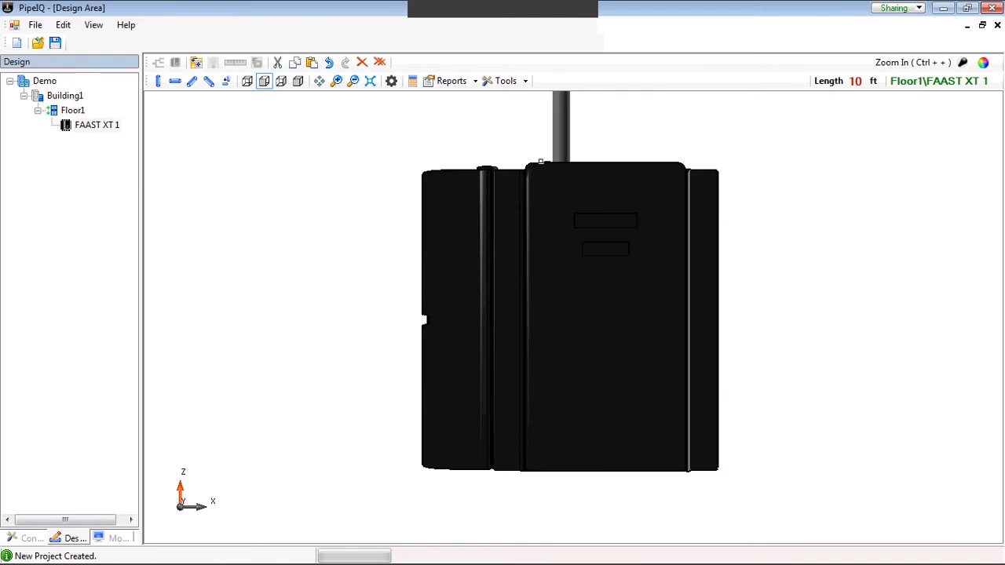
{"action": "left_click", "coordinate": [370, 80]}
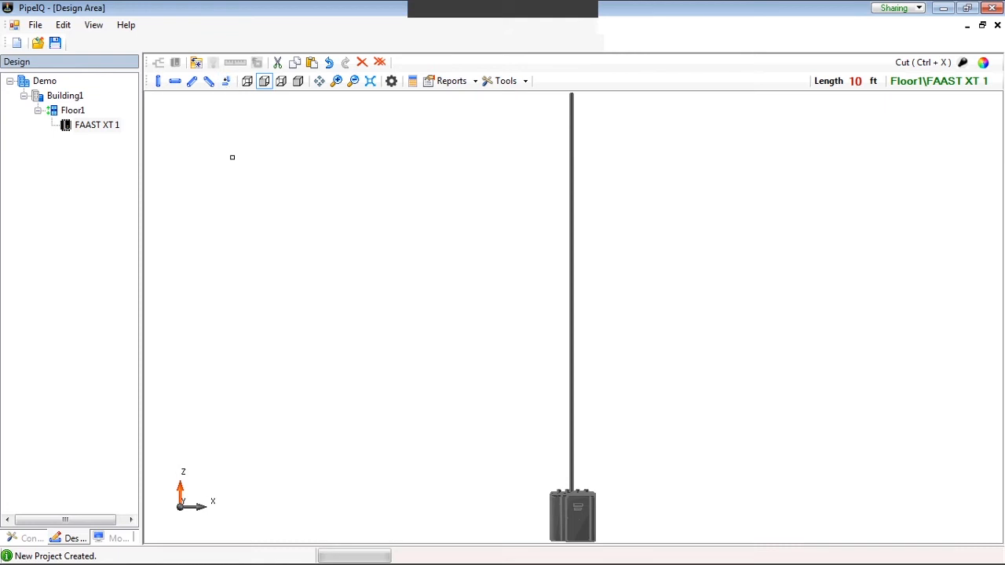
{"action": "left_click", "coordinate": [227, 83]}
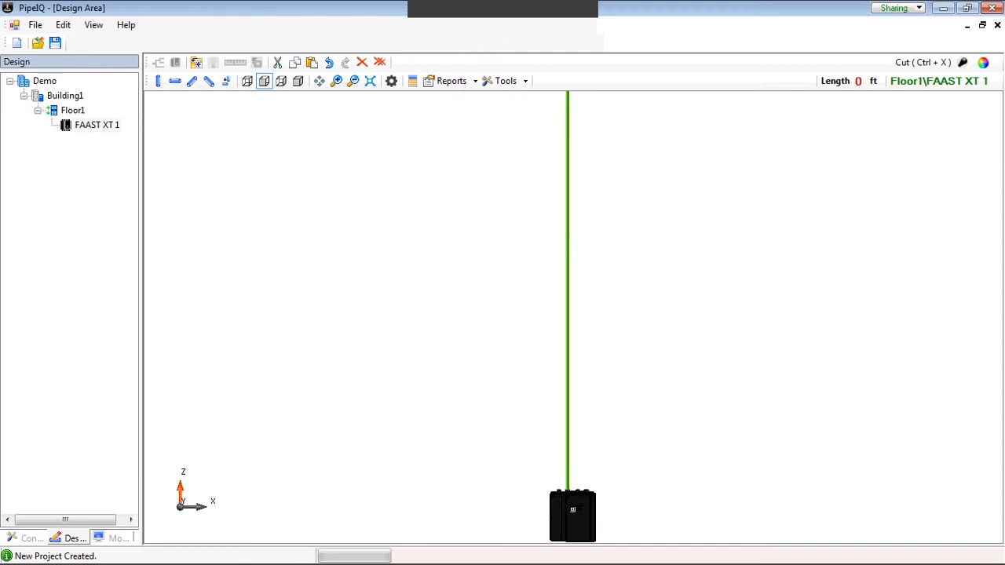
- Edit the detector's port layout, toggling the top ports and the first, third and fourth bottom ports, and apply the changes
{"action": "double_click", "coordinate": [571, 512]}
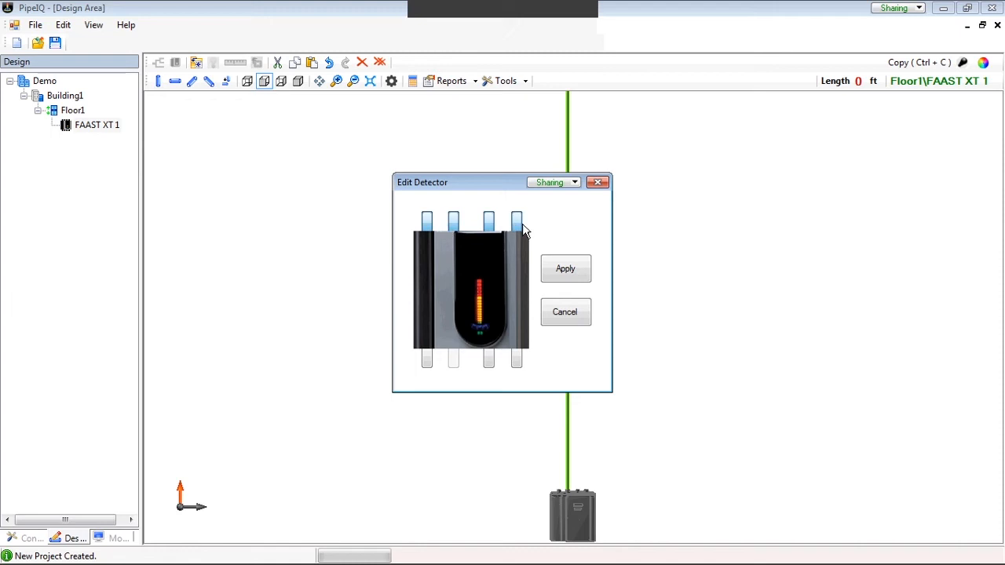
{"action": "left_click", "coordinate": [427, 228]}
{"action": "left_click", "coordinate": [489, 223]}
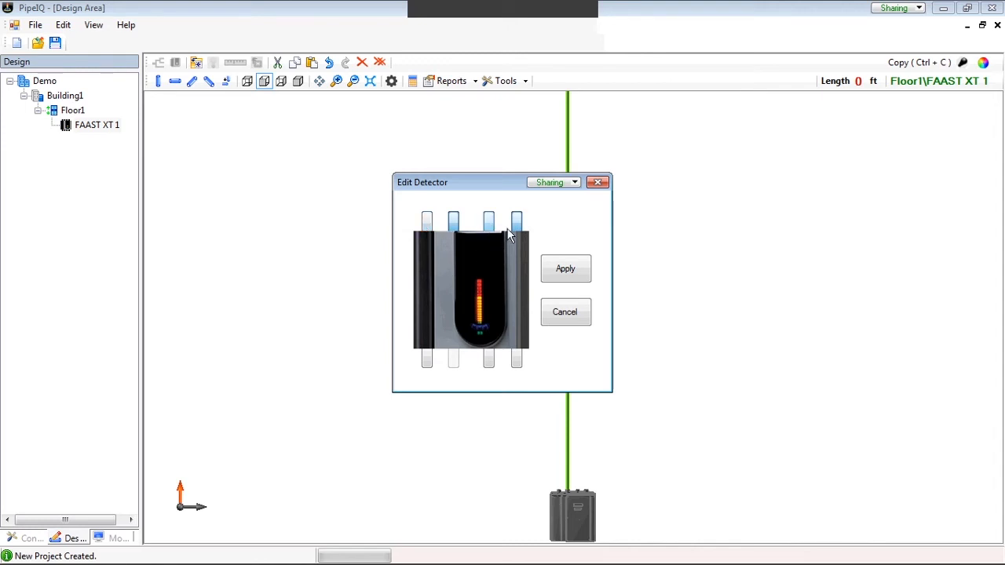
{"action": "left_click", "coordinate": [517, 223]}
{"action": "left_click", "coordinate": [517, 224]}
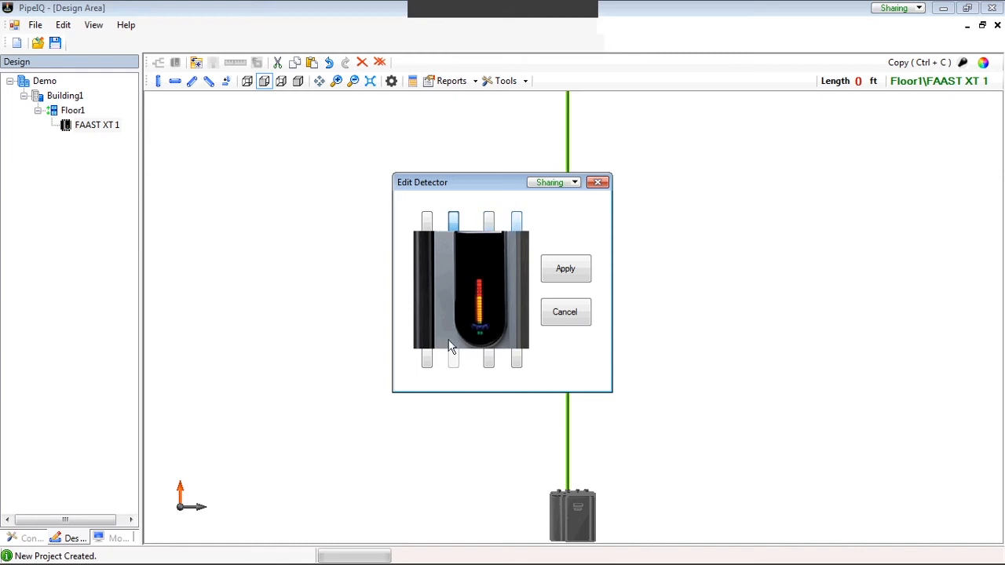
{"action": "left_click", "coordinate": [427, 359]}
{"action": "left_click", "coordinate": [488, 359]}
{"action": "left_click", "coordinate": [515, 361]}
{"action": "left_click", "coordinate": [454, 222]}
{"action": "left_click", "coordinate": [560, 272]}
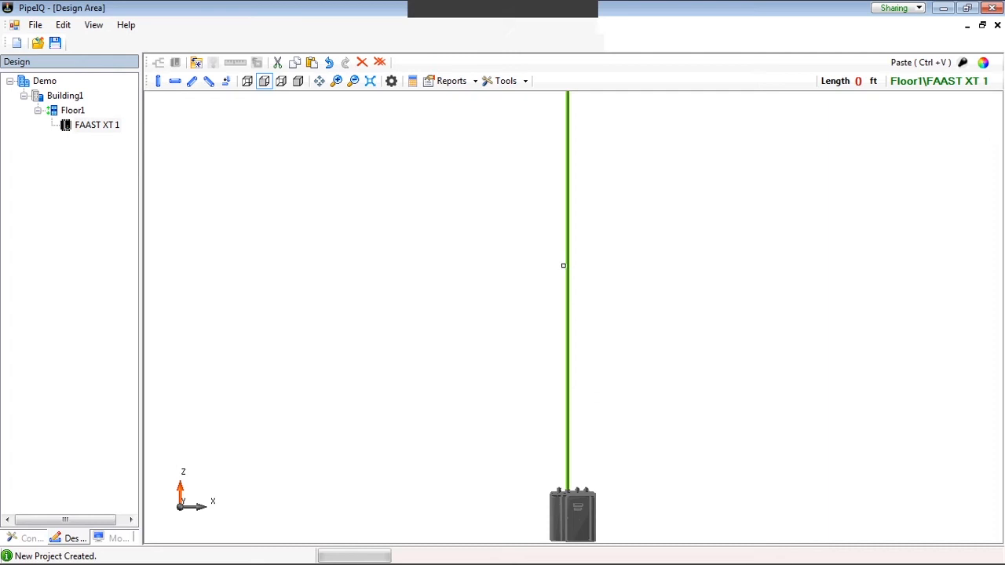
- Add a 10 ft horizontal pipe running left to right in the right-side view, starting near the upper end of the vertical pipe
{"action": "left_click", "coordinate": [248, 83]}
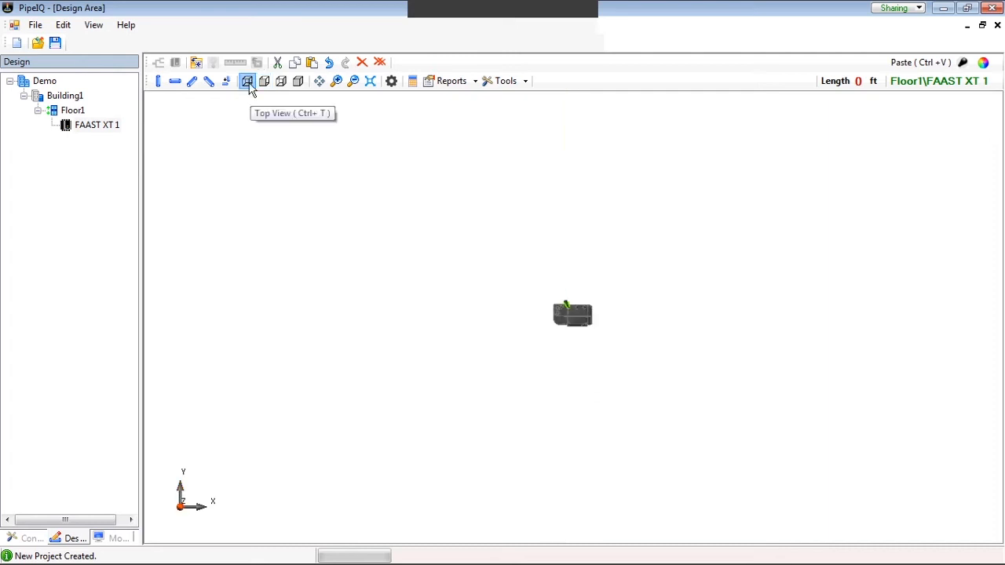
{"action": "left_click", "coordinate": [264, 81]}
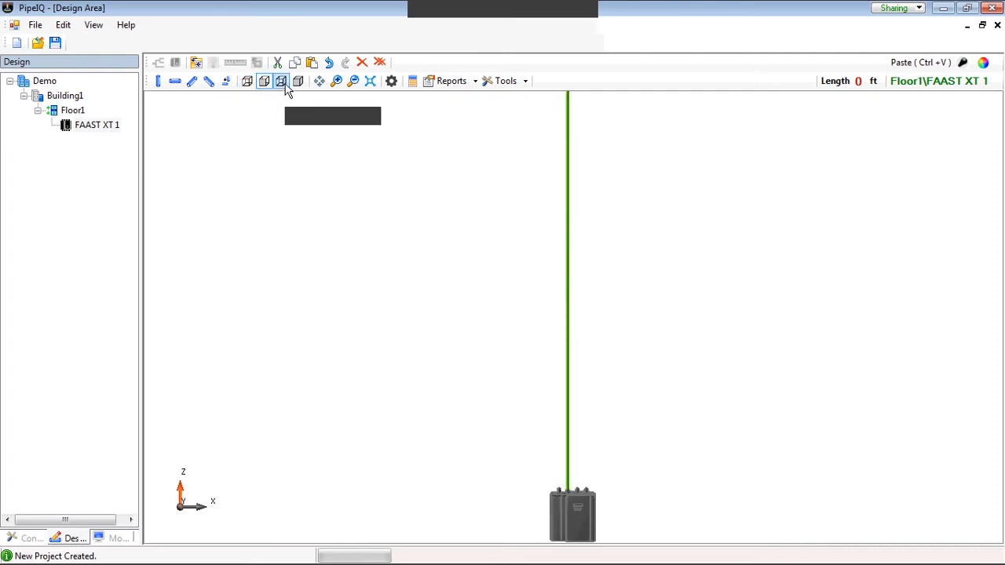
{"action": "left_click", "coordinate": [281, 83]}
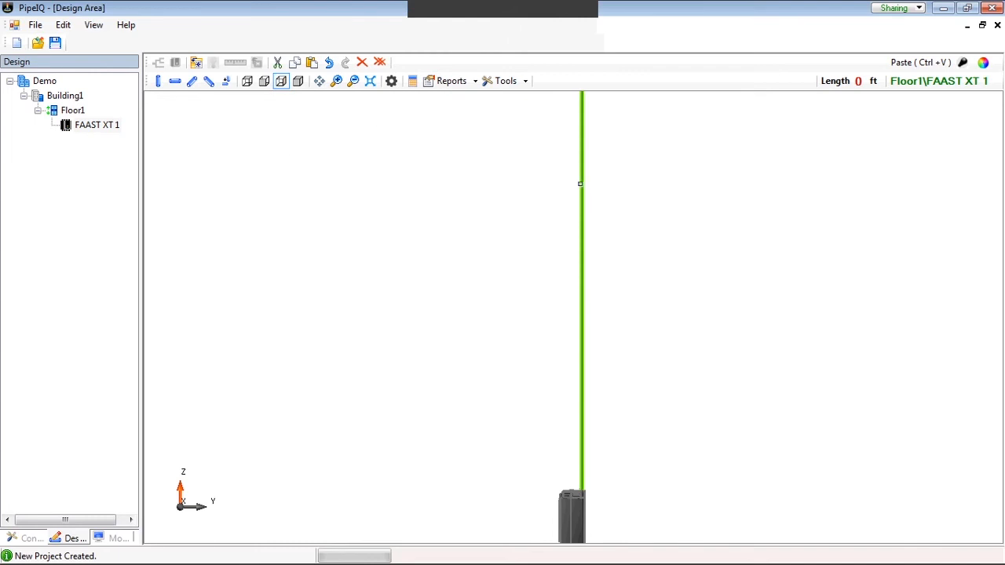
{"action": "left_click", "coordinate": [370, 82]}
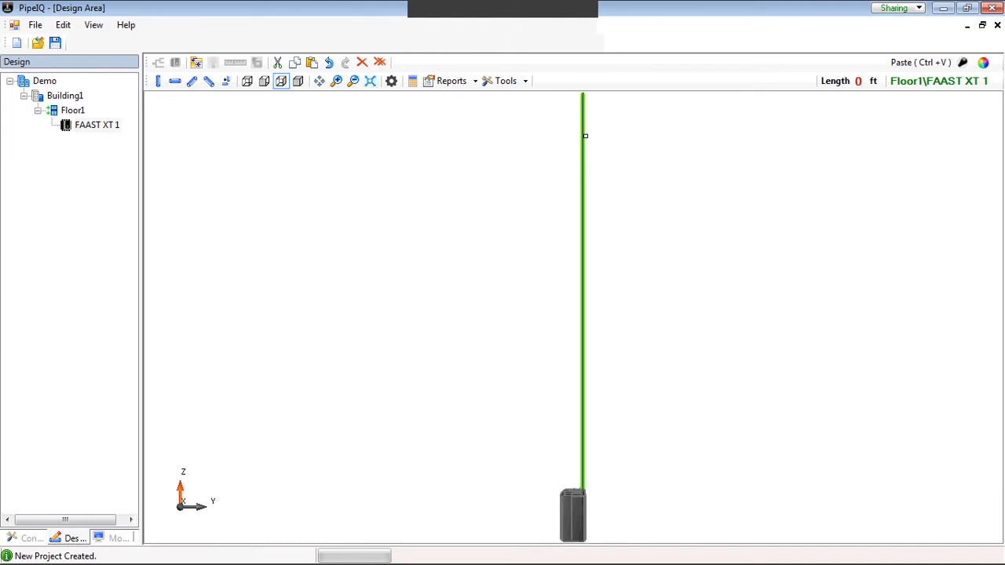
{"action": "left_click", "coordinate": [584, 135]}
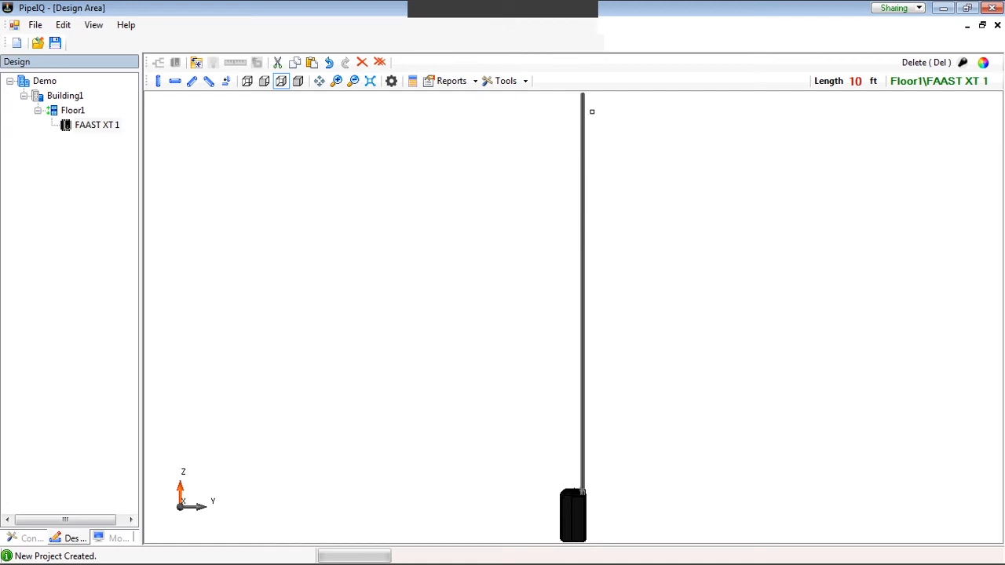
{"action": "left_click", "coordinate": [175, 81]}
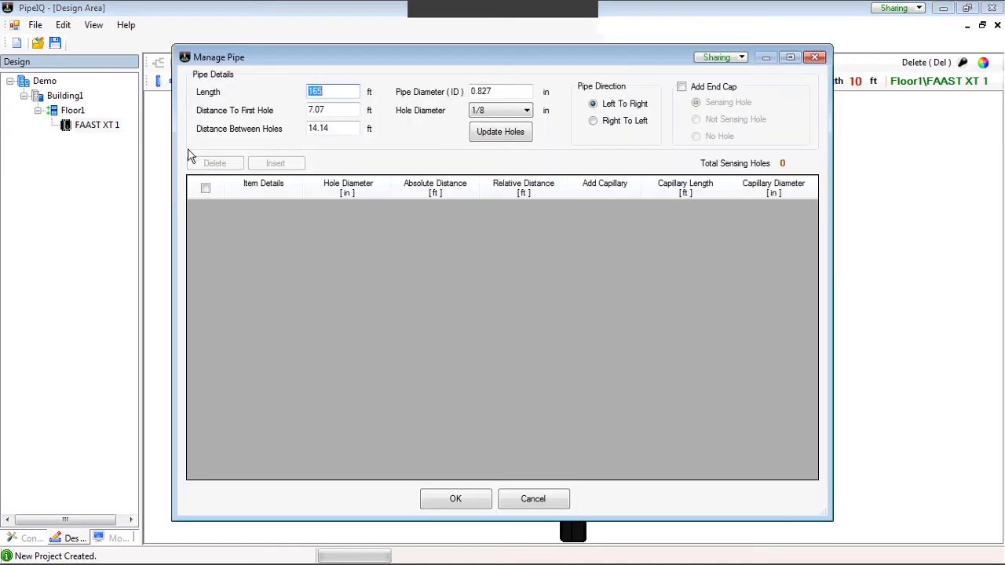
{"action": "type", "text": "10"}
{"action": "left_click", "coordinate": [455, 499]}
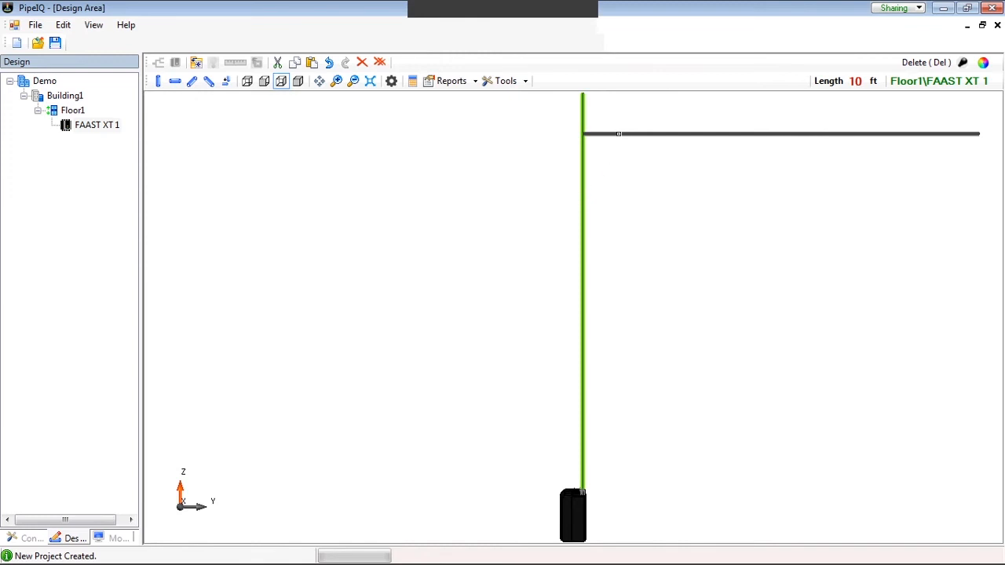
- Move the horizontal pipe slightly away and connect it to the upper end of the vertical pipe
{"action": "left_click_drag", "start_coordinate": [622, 135], "coordinate": [633, 132]}
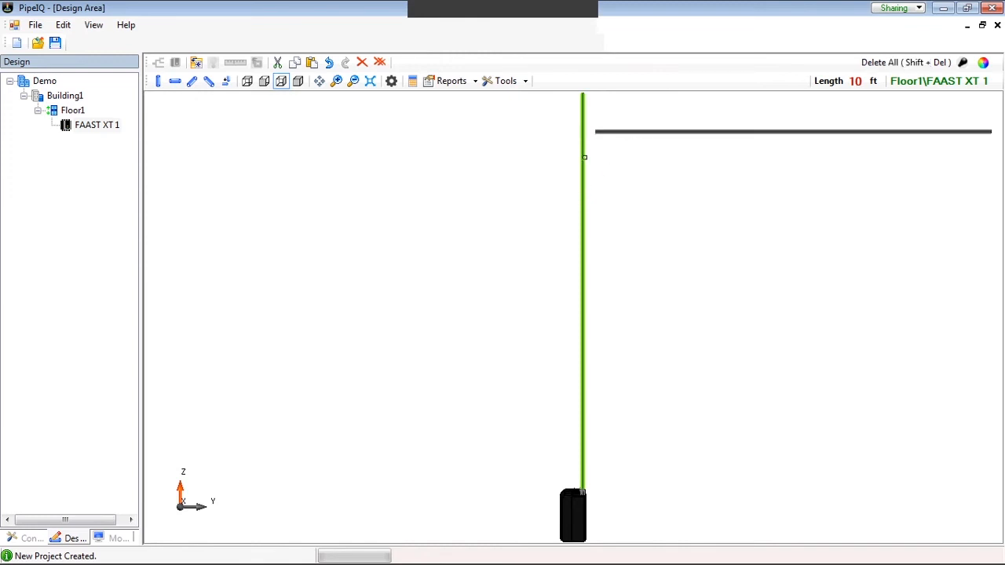
{"action": "left_click", "coordinate": [585, 160]}
{"action": "left_click", "coordinate": [226, 80]}
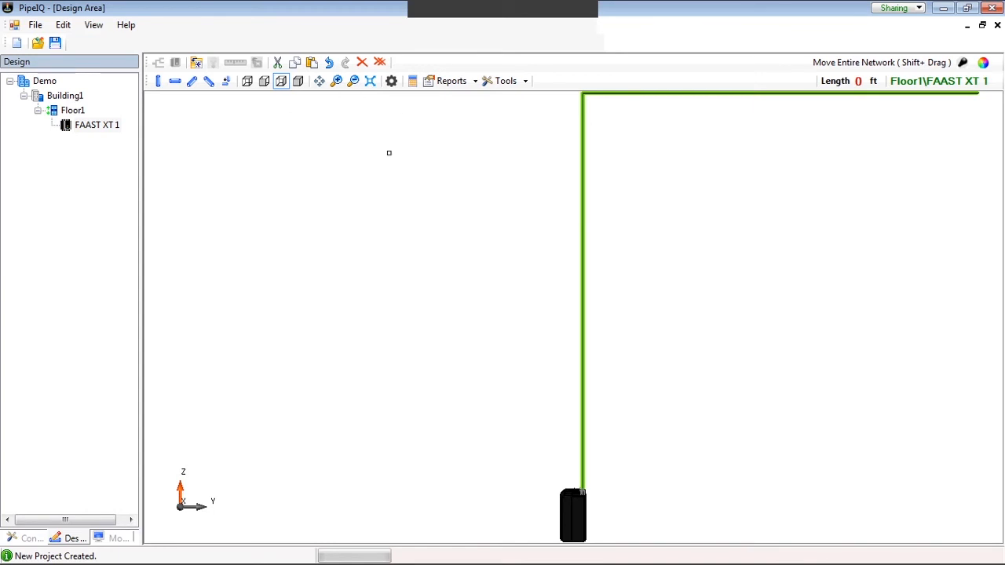
- Add a 25 ft horizontal pipe running right to left in the top view, near the far end of the 10 ft horizontal pipe
{"action": "left_click", "coordinate": [248, 81]}
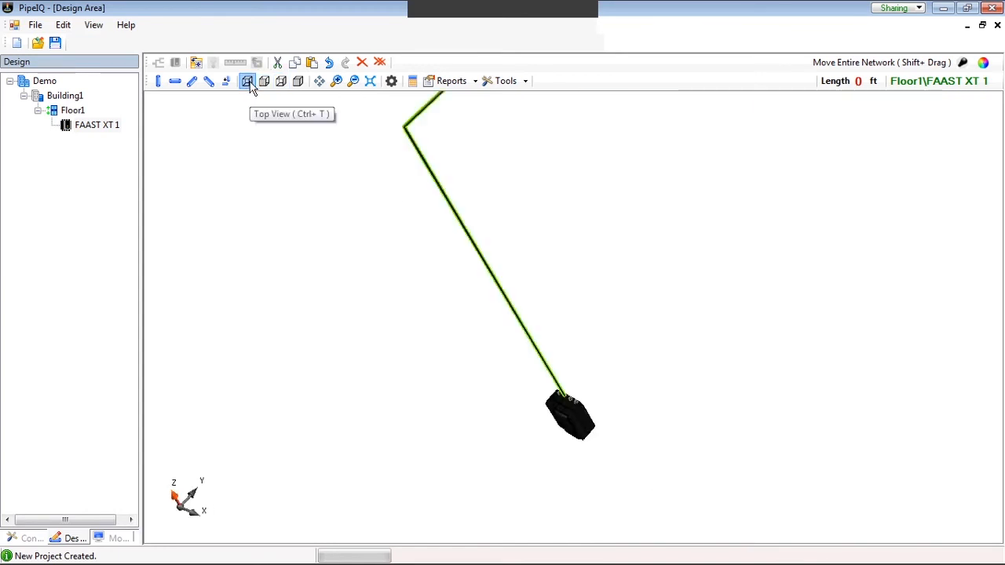
{"action": "left_click", "coordinate": [370, 85]}
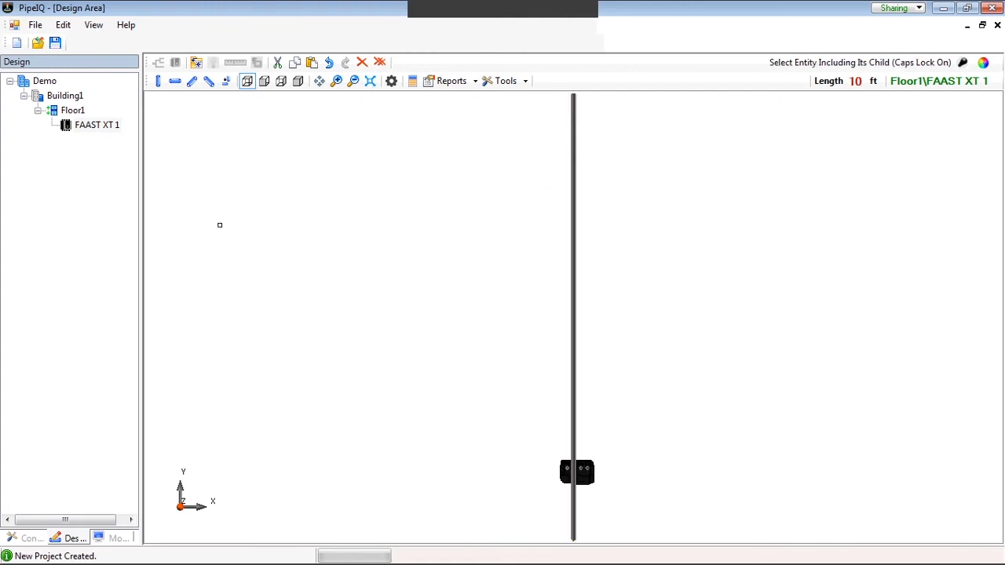
{"action": "left_click", "coordinate": [175, 81]}
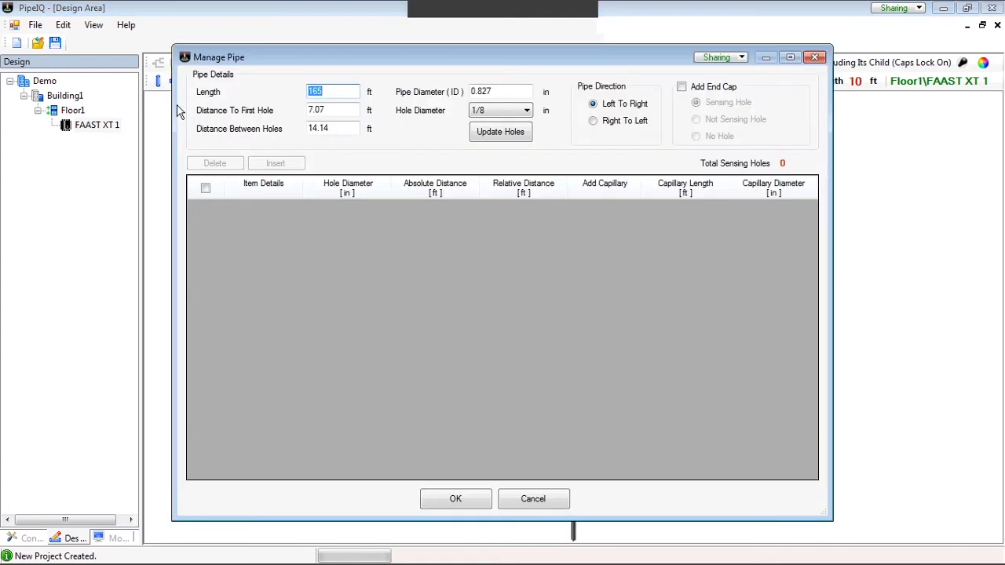
{"action": "type", "text": "25"}
{"action": "left_click", "coordinate": [594, 121]}
{"action": "left_click_drag", "start_coordinate": [592, 59], "coordinate": [618, 168]}
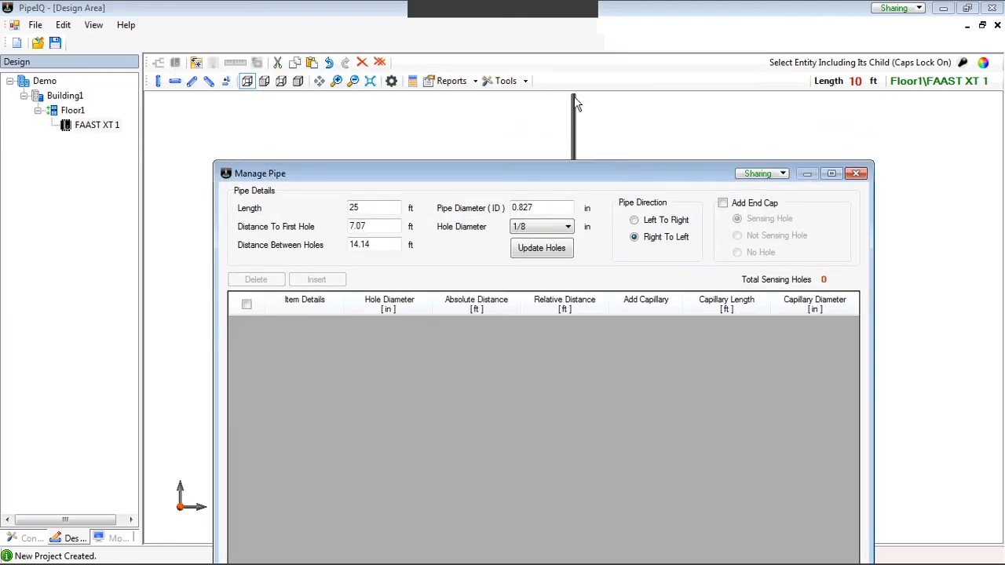
{"action": "left_click_drag", "start_coordinate": [512, 174], "coordinate": [498, 36]}
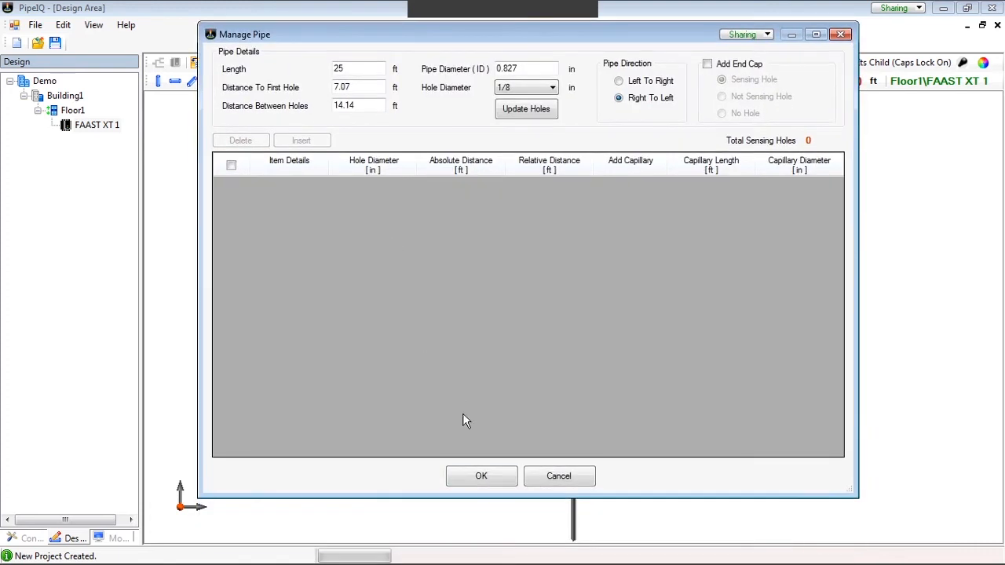
{"action": "left_click", "coordinate": [482, 477]}
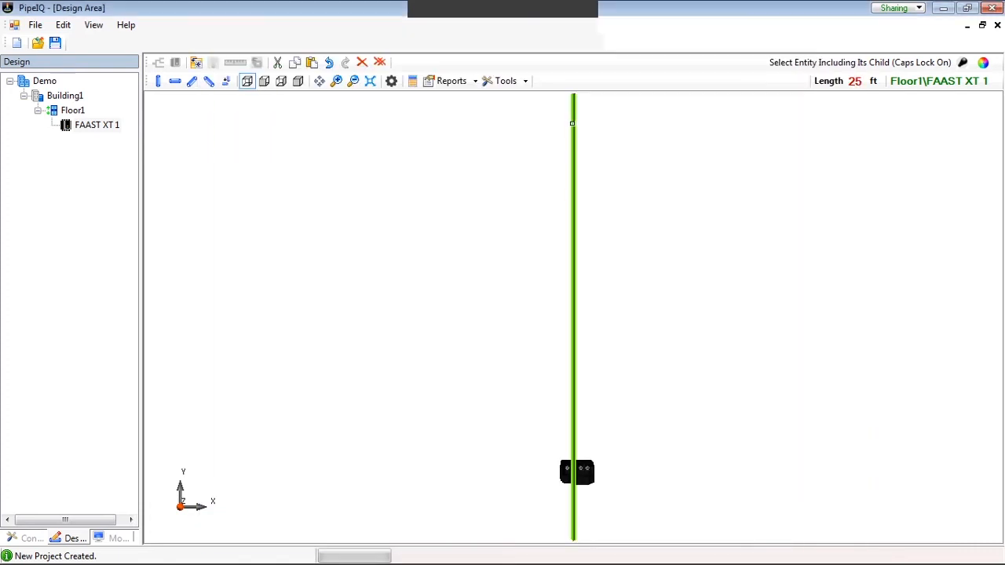
- Connect the 25 ft pipe to the free end of the 10 ft horizontal pipe
{"action": "left_click", "coordinate": [371, 82]}
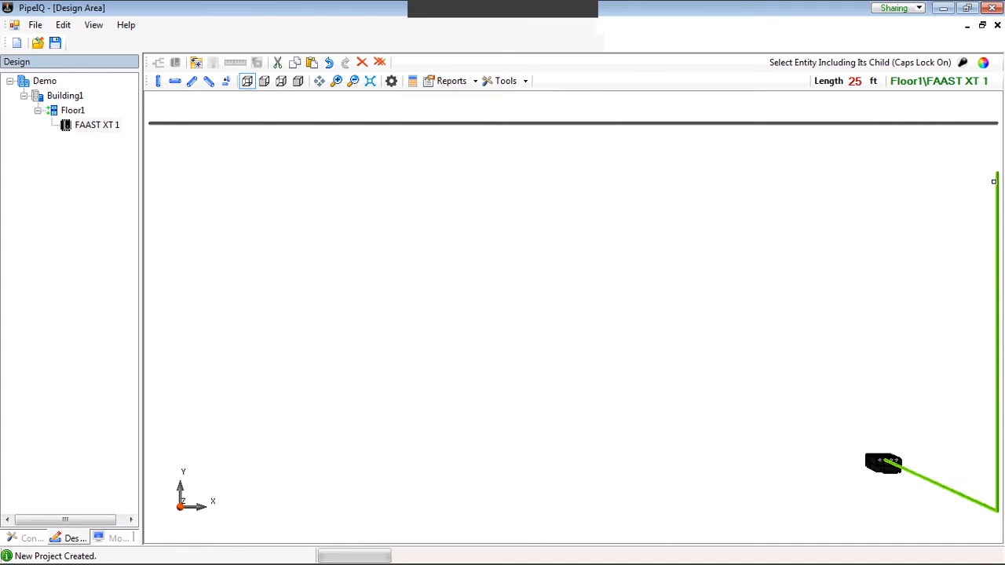
{"action": "key", "text": "Caps_Lock"}
{"action": "left_click", "coordinate": [455, 372]}
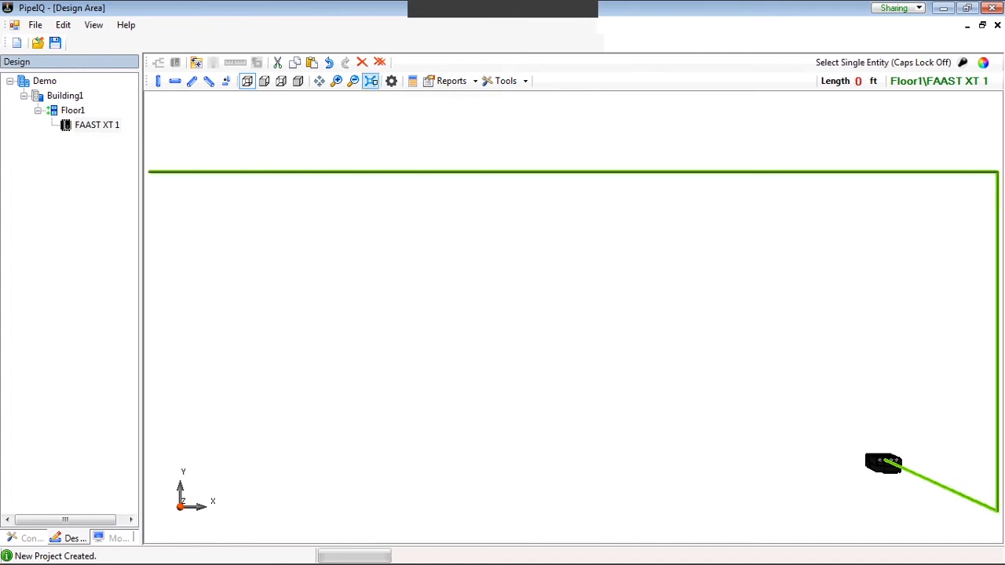
- Add a 25 ft horizontal pipe running left to right in the top view, starting at the far end of the 10 ft pipe
{"action": "left_click", "coordinate": [995, 157]}
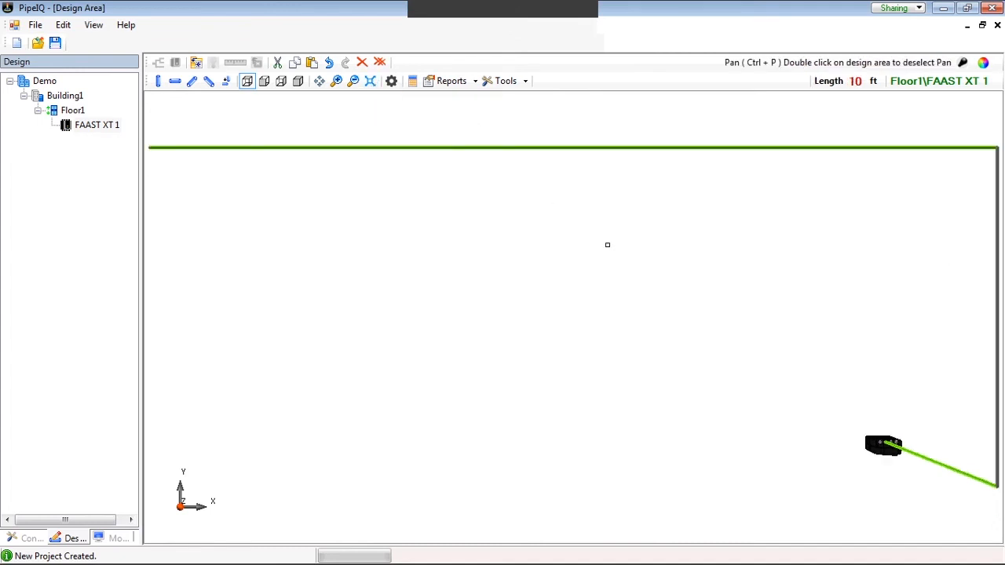
{"action": "left_click", "coordinate": [175, 81]}
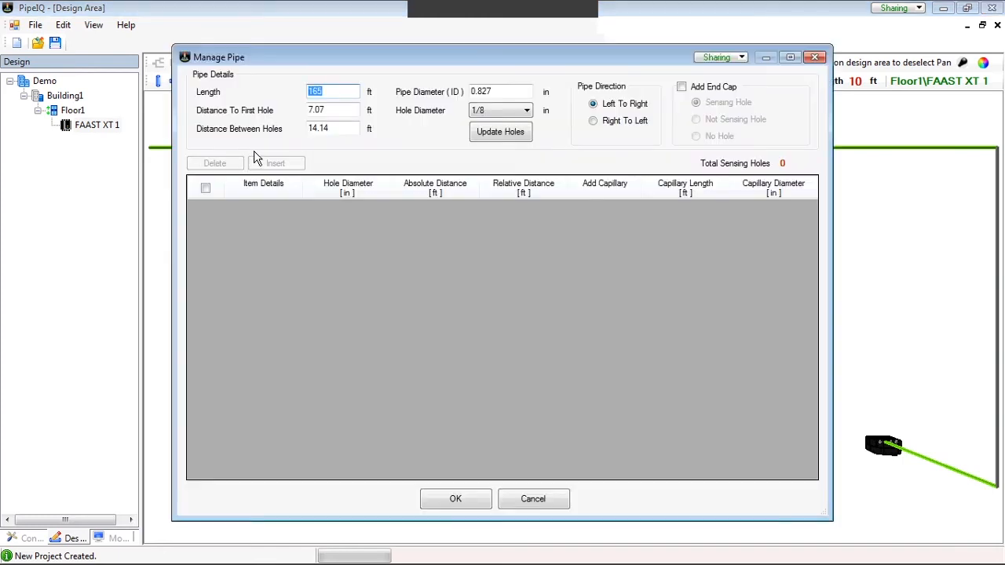
{"action": "type", "text": "25"}
{"action": "left_click", "coordinate": [477, 498]}
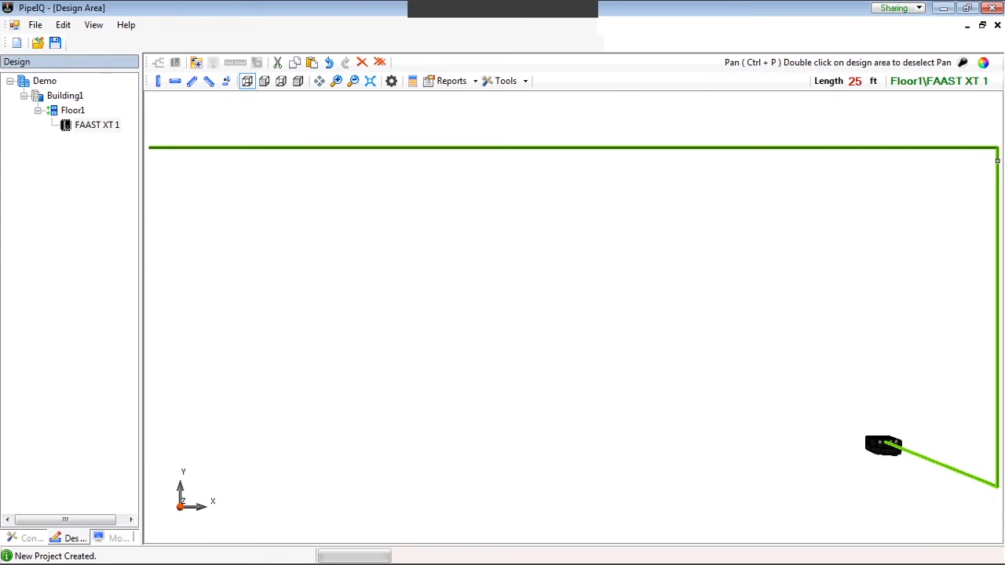
{"action": "left_click", "coordinate": [997, 161]}
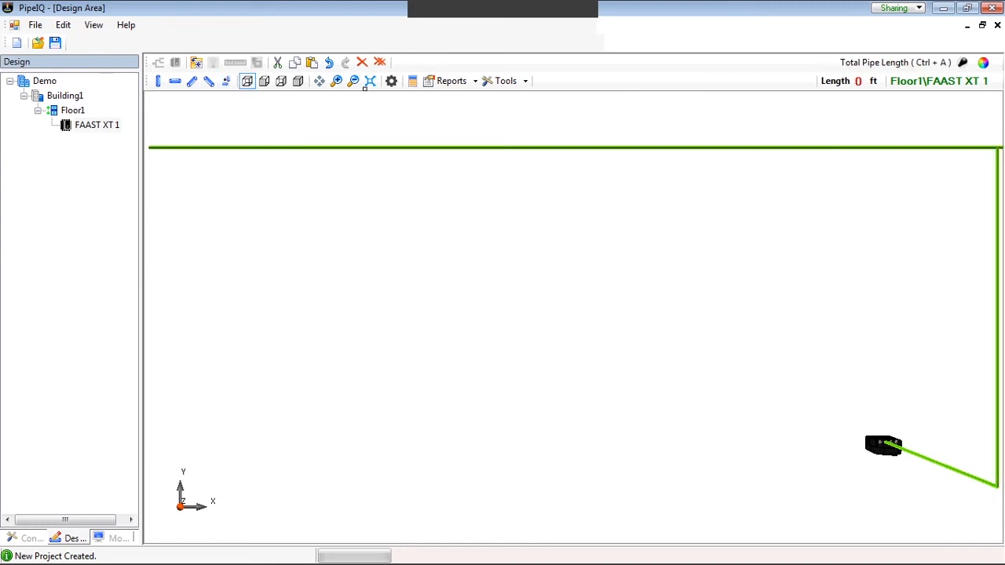
{"action": "left_click", "coordinate": [370, 81]}
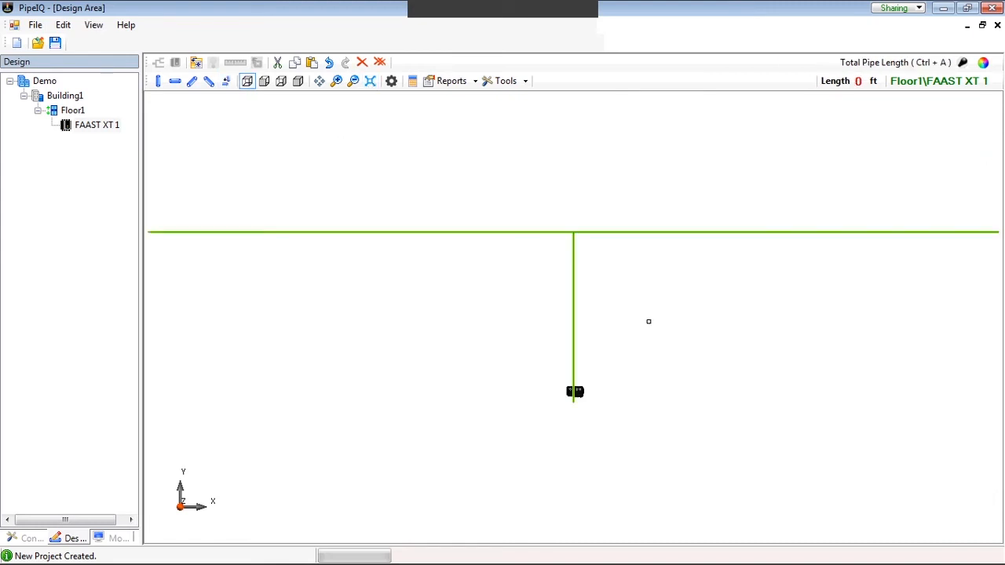
{"action": "left_click", "coordinate": [296, 84]}
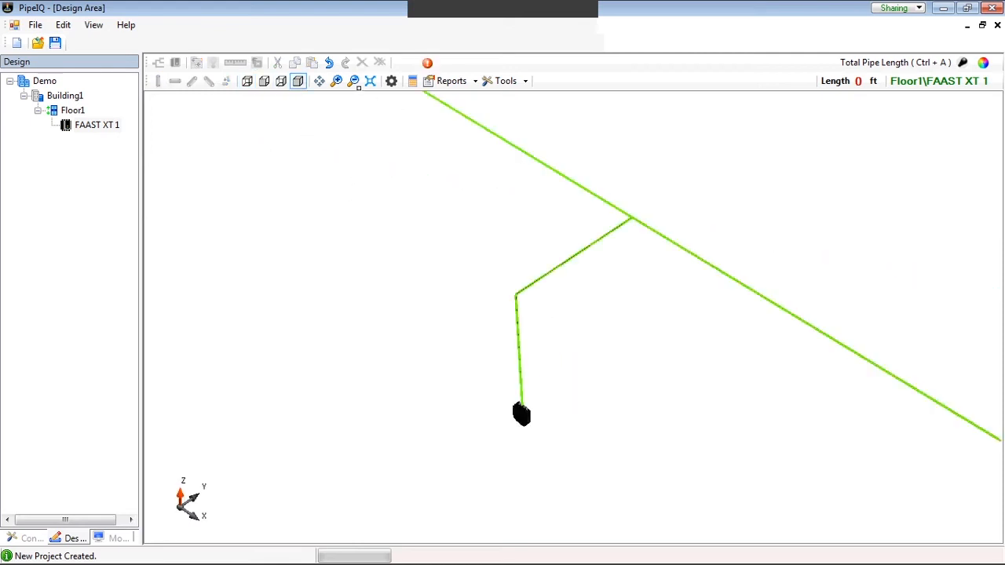
{"action": "left_click", "coordinate": [351, 85]}
{"action": "left_click", "coordinate": [352, 83]}
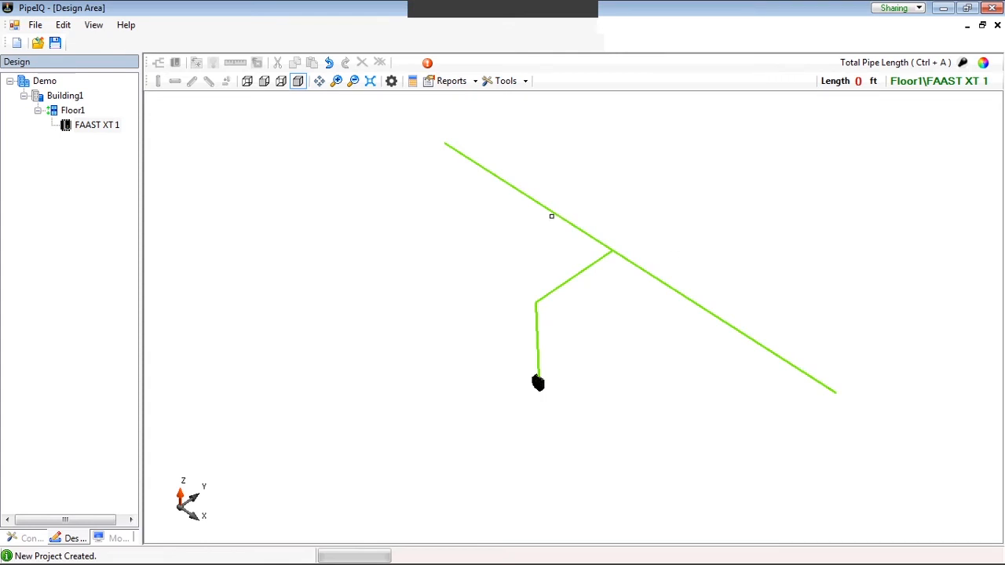
- Define a 120 ft vertical pipe running bottom to top in the top view, for the left-hand 25 ft pipe
{"action": "left_click", "coordinate": [247, 81]}
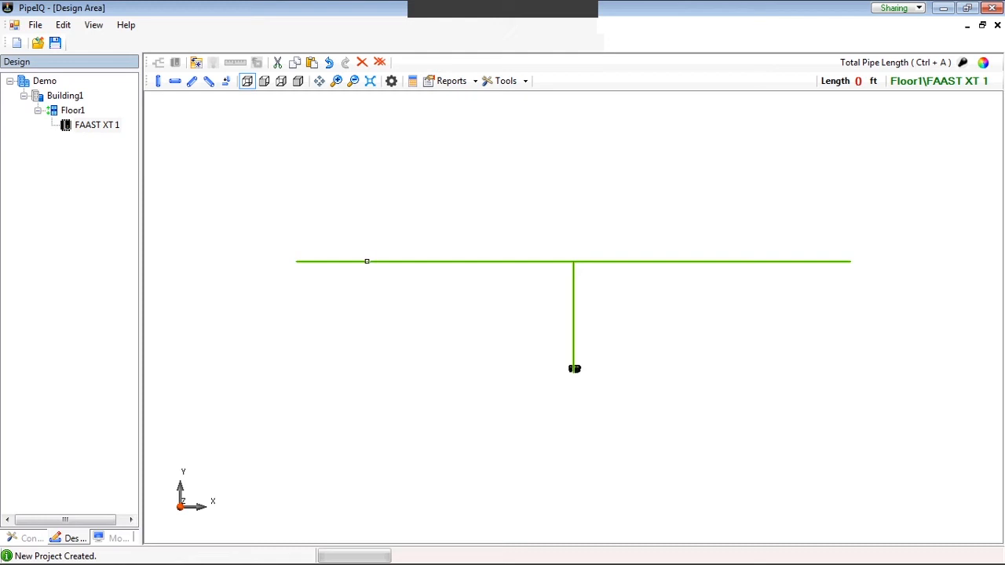
{"action": "left_click", "coordinate": [367, 262]}
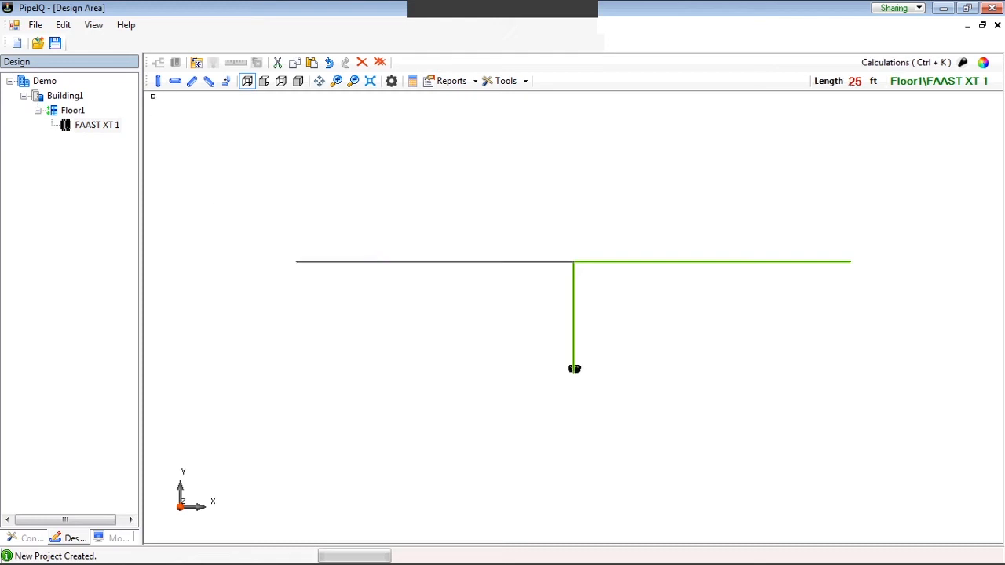
{"action": "left_click", "coordinate": [157, 81]}
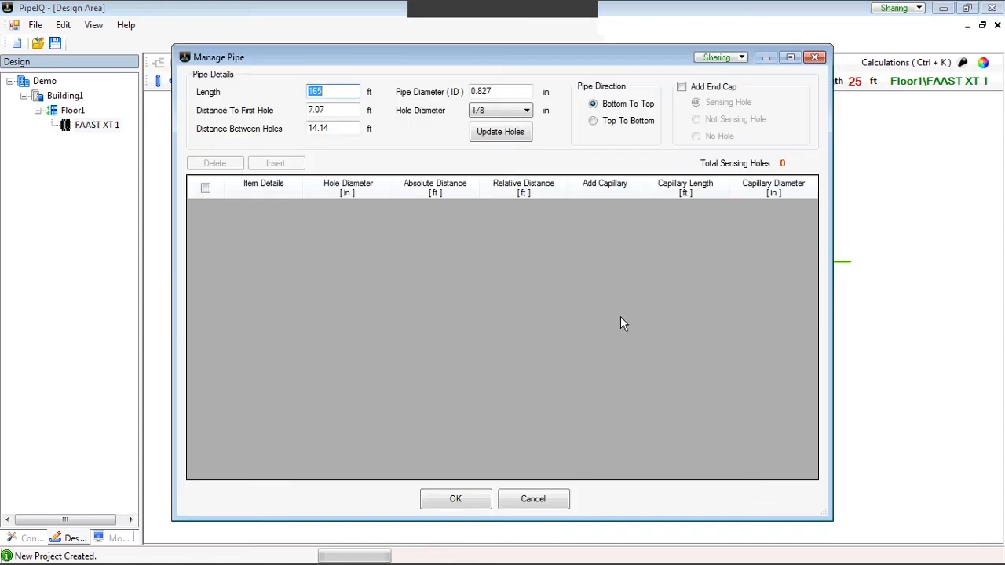
{"action": "type", "text": "120"}
{"action": "left_click_drag", "start_coordinate": [408, 62], "coordinate": [429, 41]}
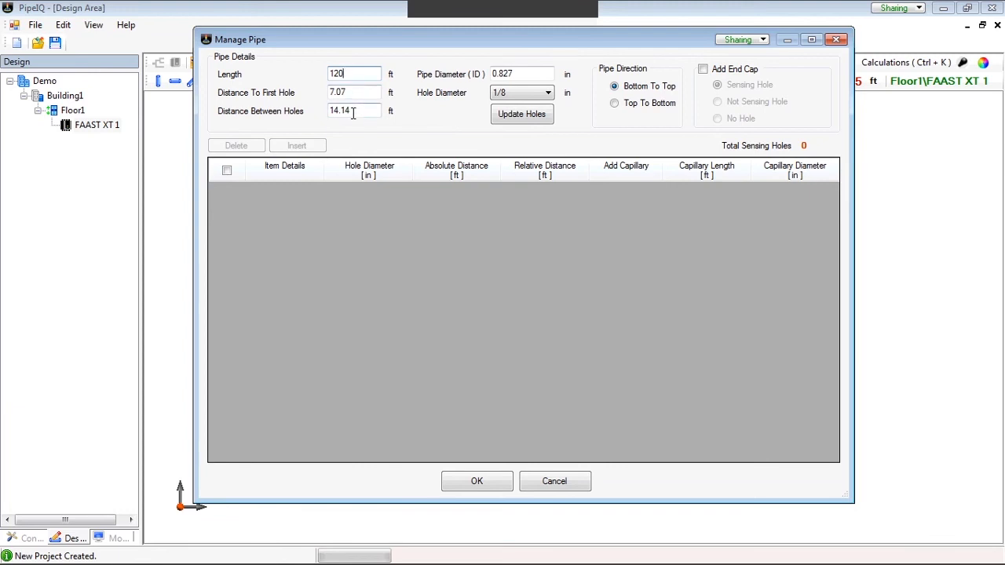
- Generate 1/8 in holes starting at 7.07 ft and spaced 14.14 ft apart, and insert an extra hole before Hole 6
{"action": "left_click", "coordinate": [515, 115]}
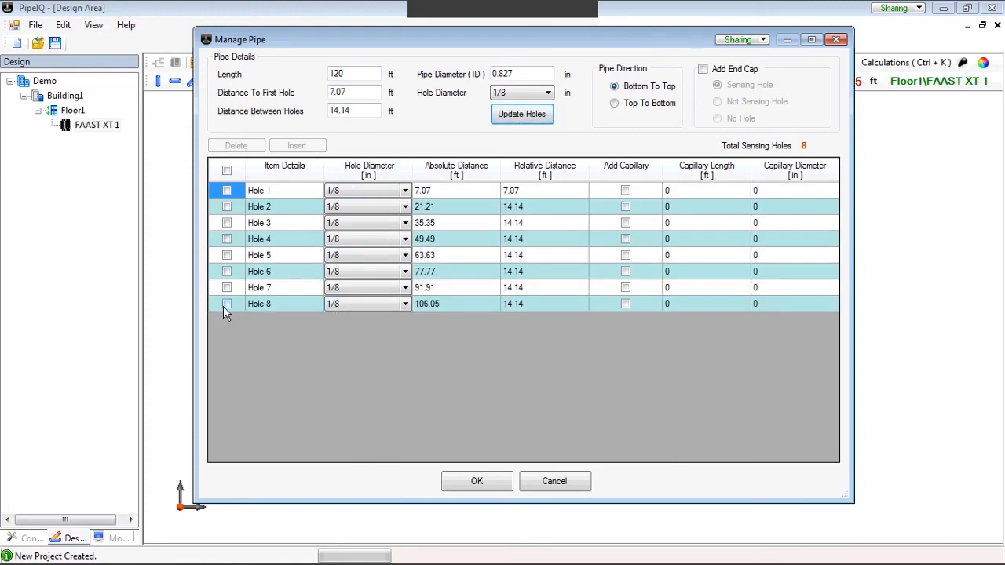
{"action": "left_click", "coordinate": [227, 271]}
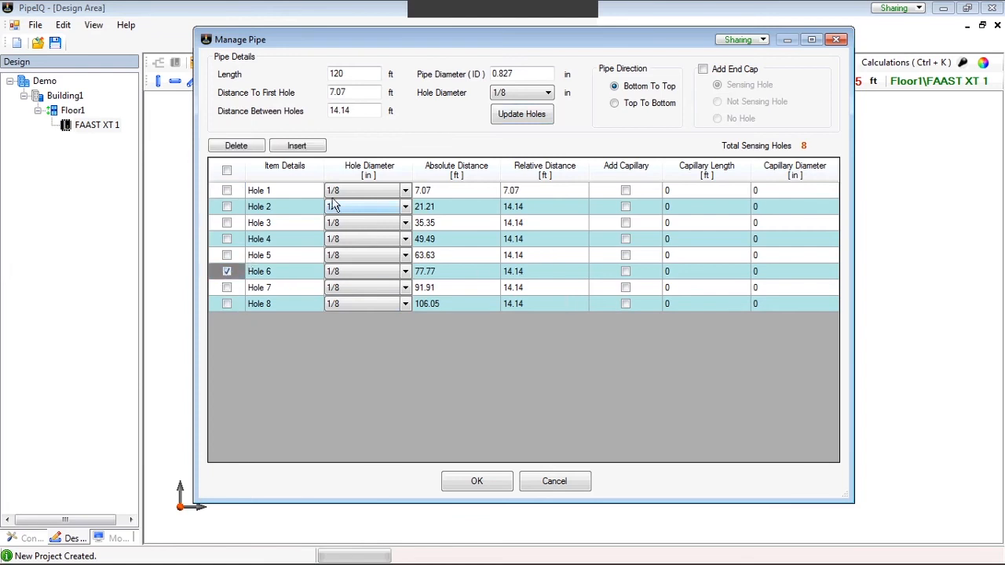
{"action": "left_click", "coordinate": [297, 146]}
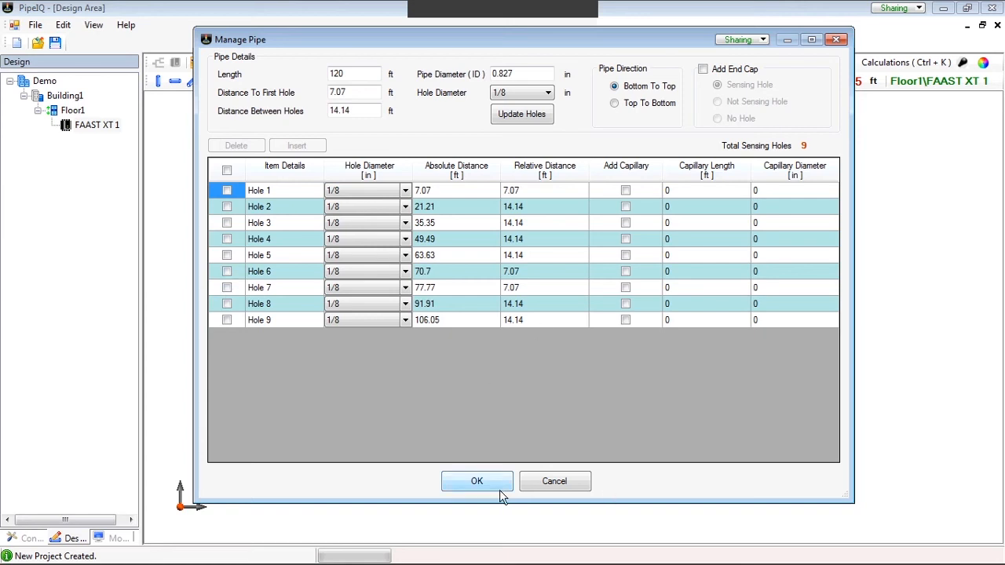
- Add an end cap to the 120 ft pipe and set it to No Hole
{"action": "left_click", "coordinate": [703, 70]}
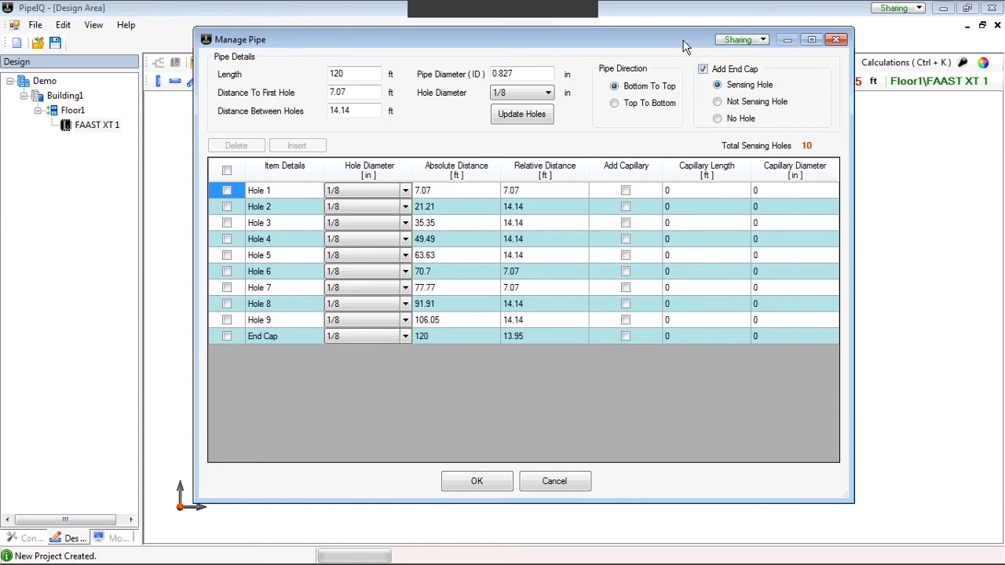
{"action": "left_click_drag", "start_coordinate": [683, 45], "coordinate": [674, 48]}
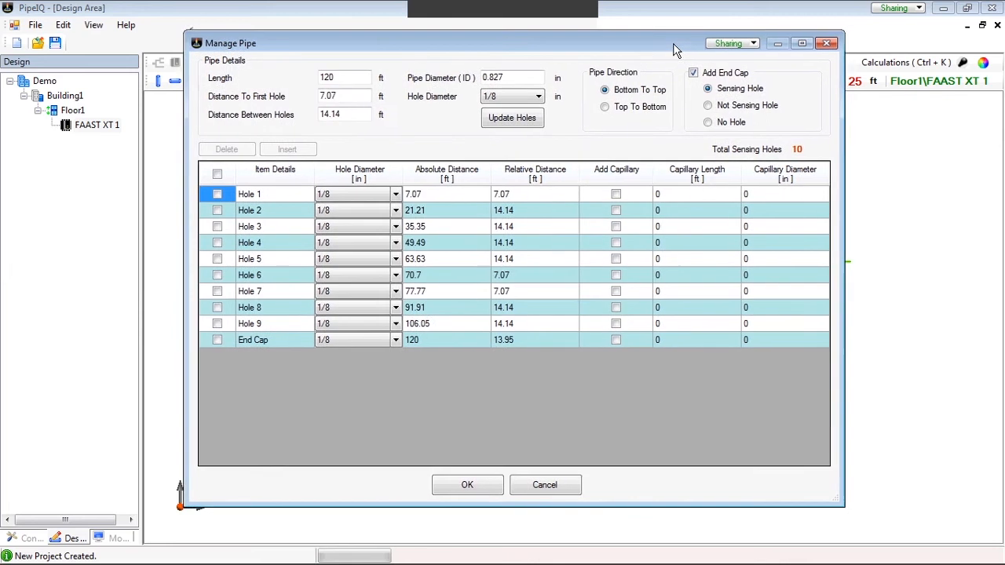
{"action": "left_click", "coordinate": [708, 106]}
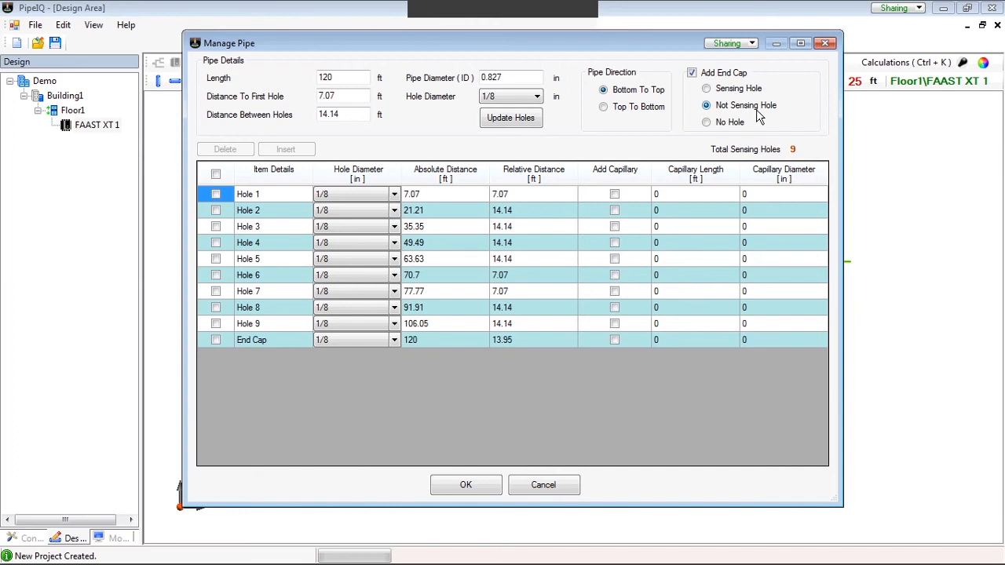
{"action": "left_click", "coordinate": [707, 122]}
{"action": "left_click", "coordinate": [707, 88]}
{"action": "left_click", "coordinate": [706, 123]}
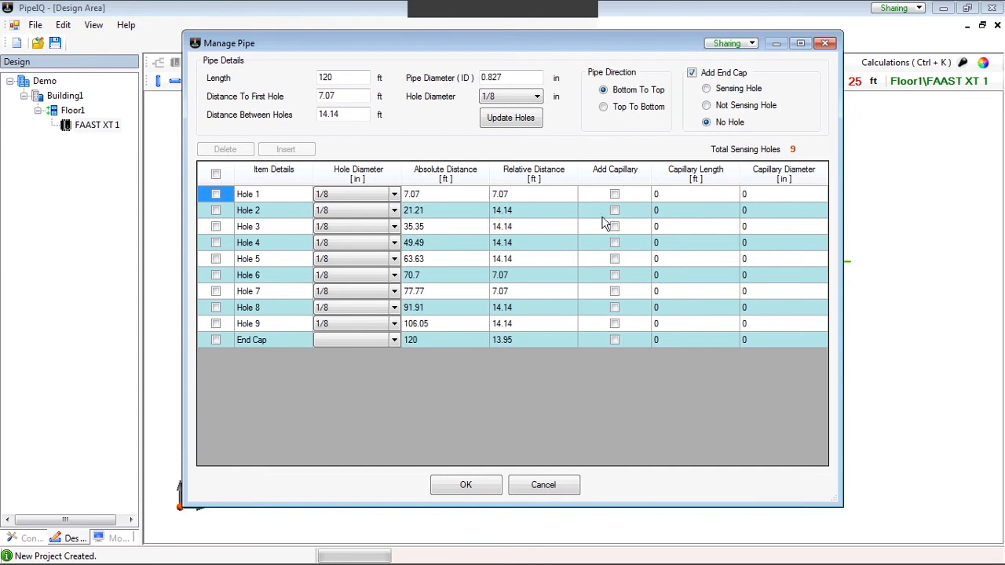
- Place the 120 ft pipe and connect it to the free end of the left-hand 25 ft pipe
{"action": "left_click", "coordinate": [489, 491]}
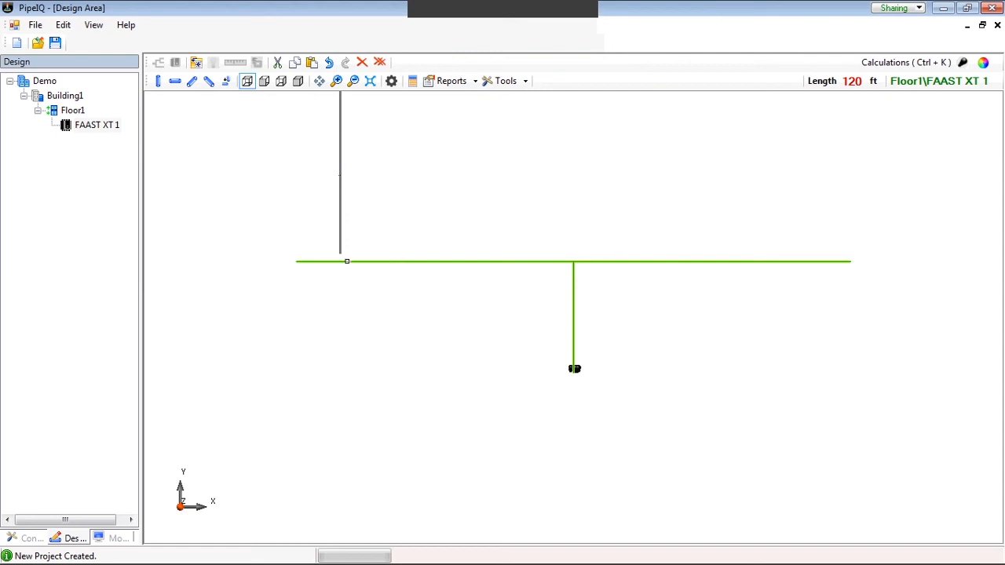
{"action": "key", "text": "ctrl+Up"}
{"action": "left_click", "coordinate": [303, 133]}
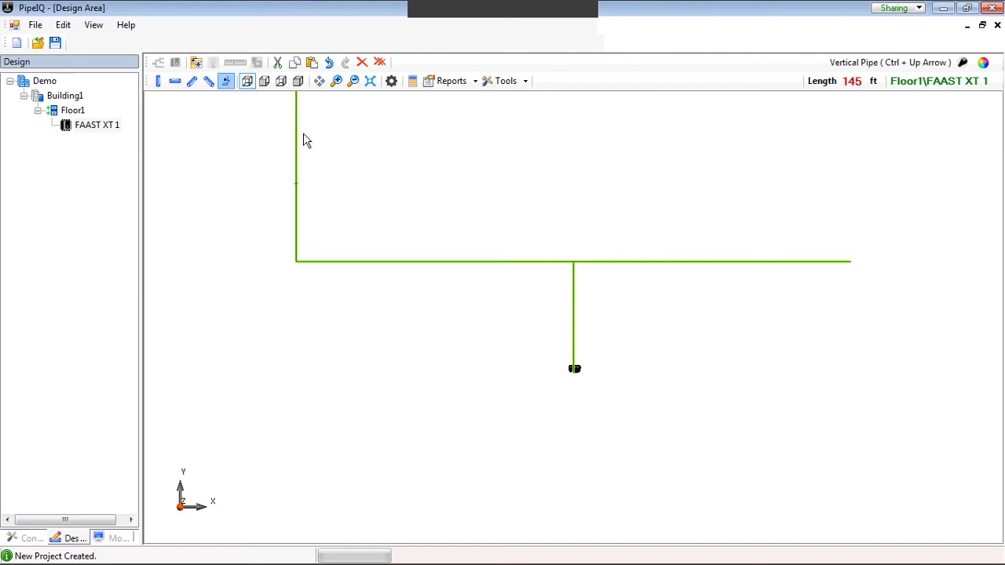
- Add a second 120 ft vertical pipe with the same holes and No Hole end cap, and connect it to the right-hand 25 ft pipe's free end
{"action": "left_click", "coordinate": [370, 81]}
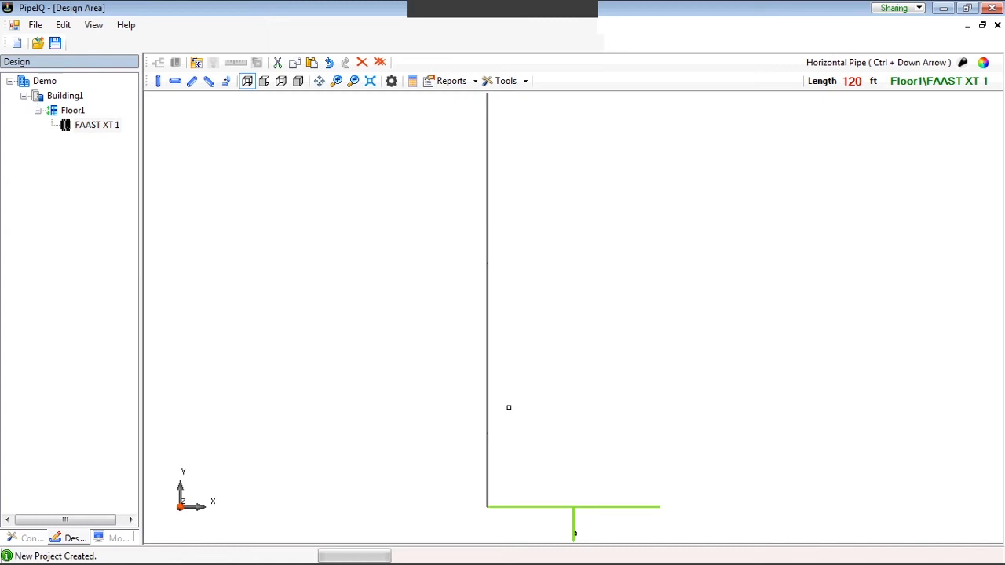
{"action": "key", "text": "ctrl+Left"}
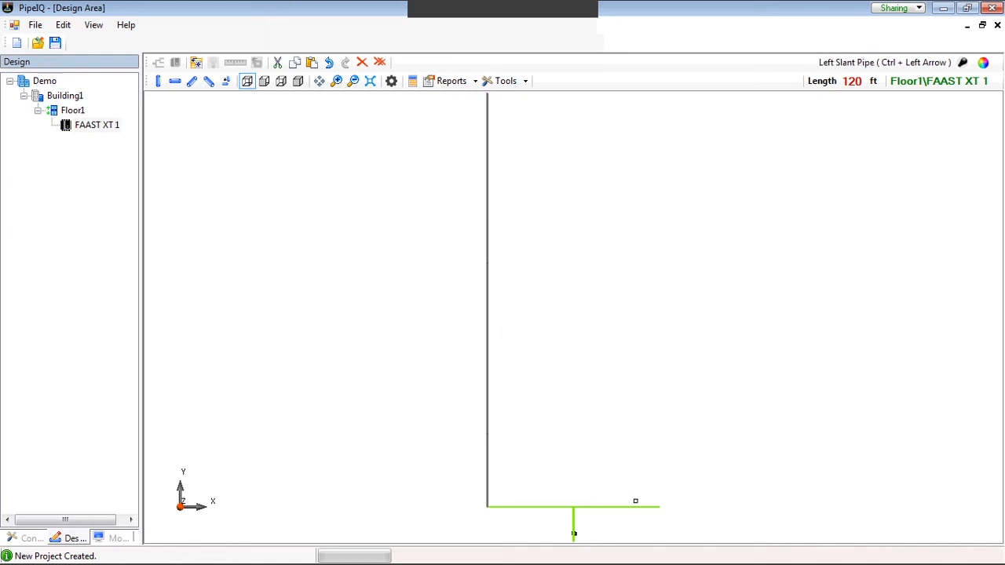
{"action": "key", "text": "ctrl+Right"}
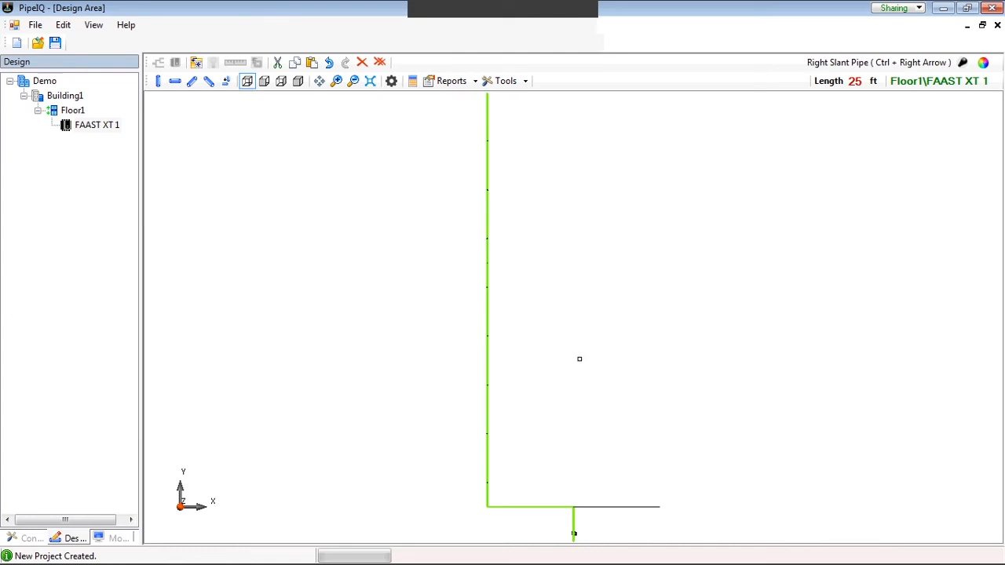
{"action": "type", "text": "120"}
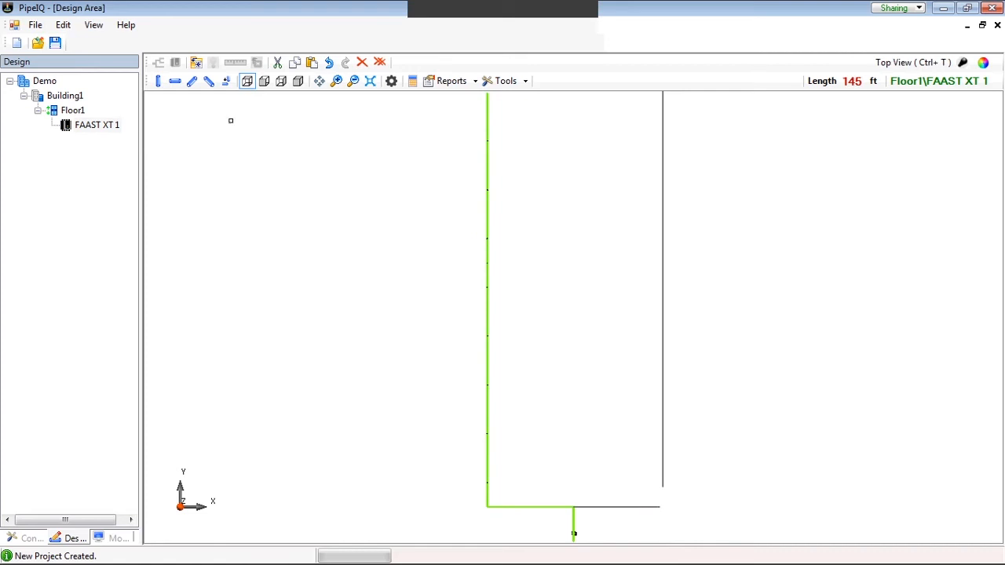
{"action": "left_click", "coordinate": [226, 83]}
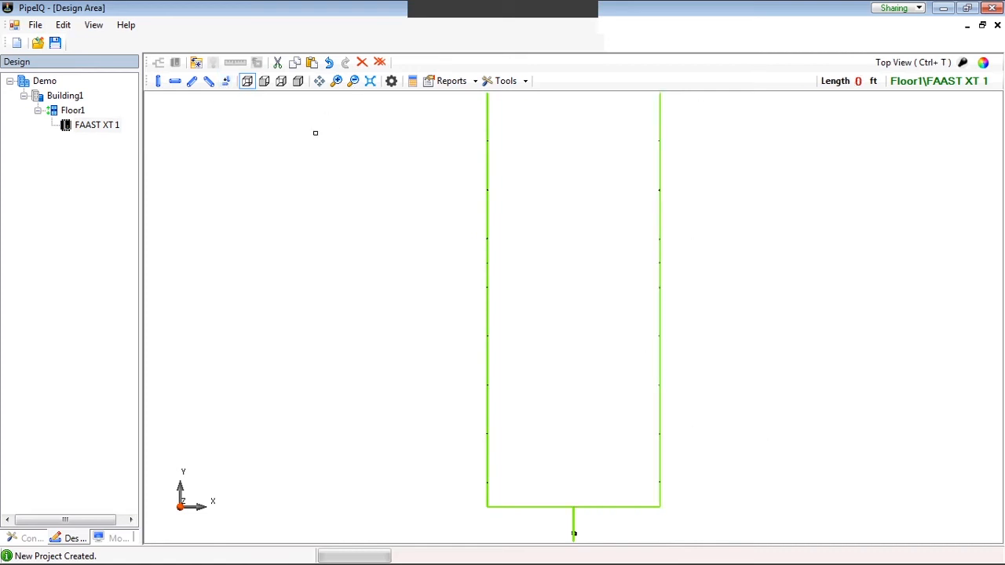
- Add capillaries 3 ft long and 0.23 in in diameter to Holes 1 through 9 of the nearer 120 ft pipe in the right-side view
{"action": "left_click", "coordinate": [299, 81]}
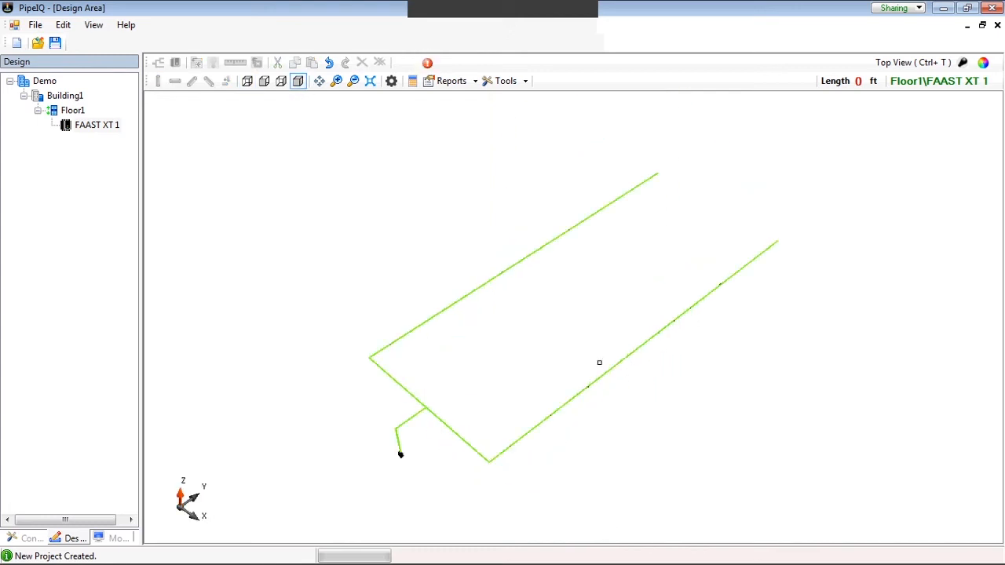
{"action": "left_click", "coordinate": [281, 81]}
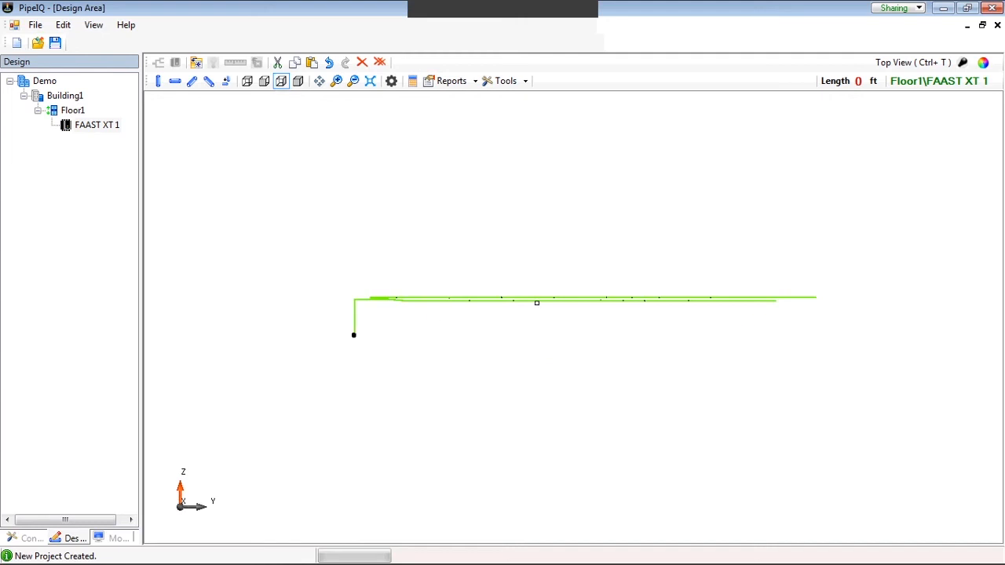
{"action": "double_click", "coordinate": [554, 297]}
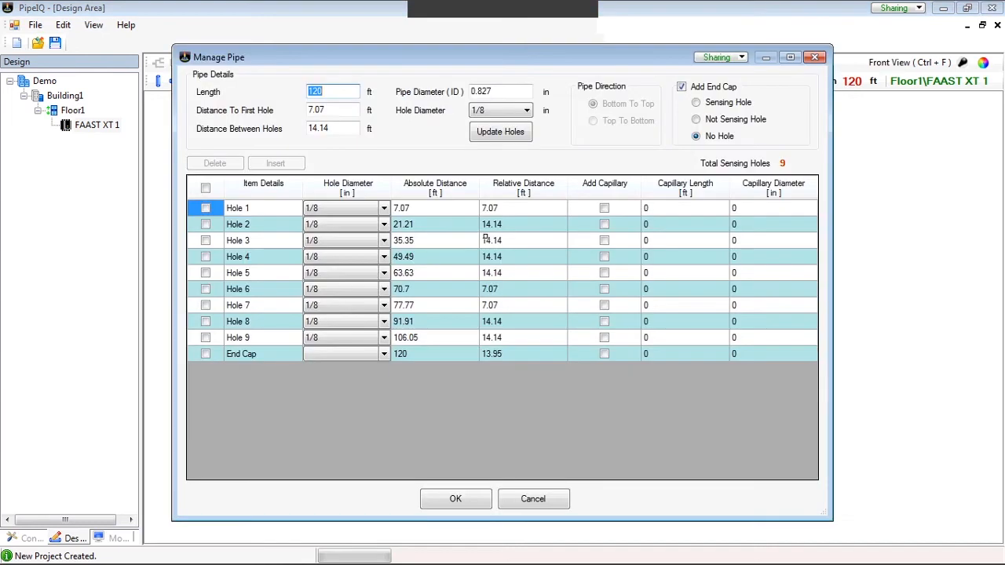
{"action": "left_click", "coordinate": [605, 208]}
{"action": "left_click", "coordinate": [605, 224]}
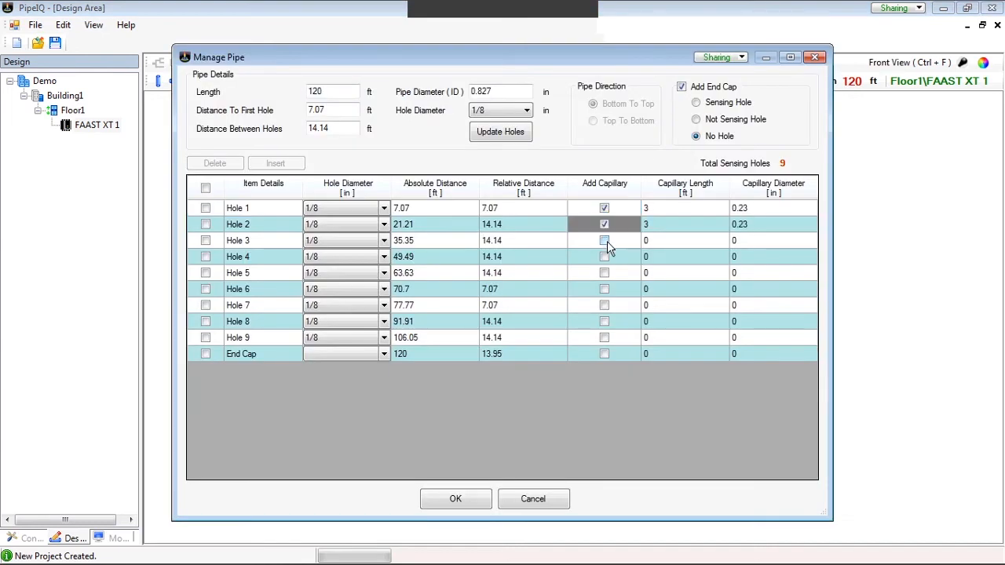
{"action": "left_click", "coordinate": [604, 240]}
{"action": "left_click", "coordinate": [604, 256]}
{"action": "left_click", "coordinate": [605, 274]}
{"action": "left_click", "coordinate": [604, 289]}
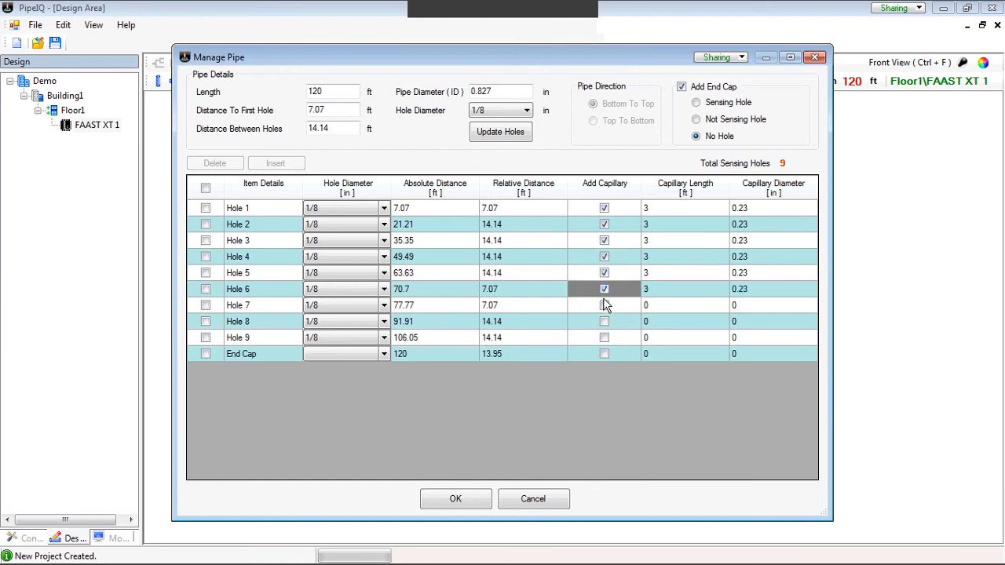
{"action": "left_click", "coordinate": [605, 306]}
{"action": "left_click", "coordinate": [605, 322]}
{"action": "left_click", "coordinate": [605, 338]}
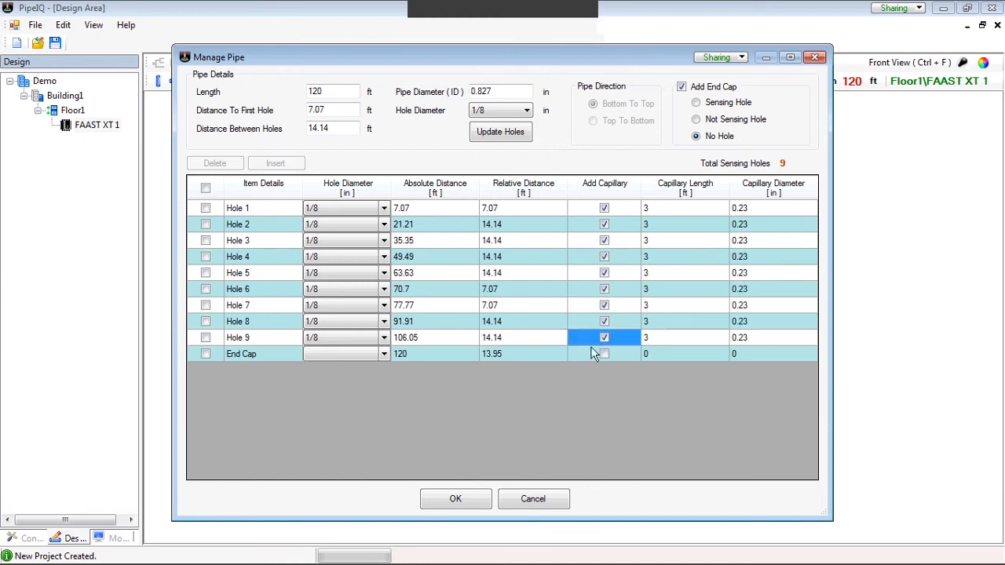
{"action": "left_click", "coordinate": [481, 498]}
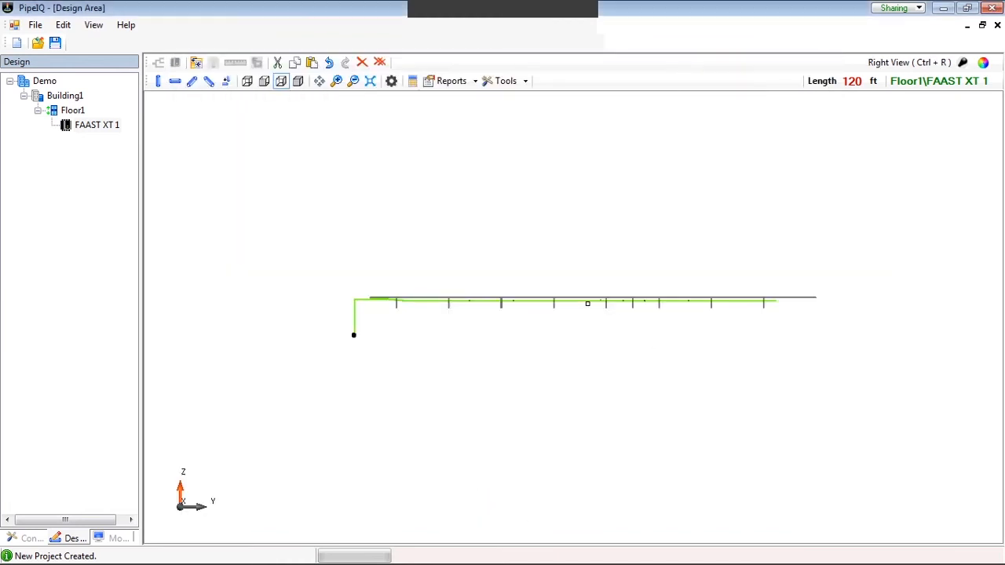
- Add capillaries 3 ft long and 0.23 in in diameter to Holes 1 through 9 of the other 120 ft pipe
{"action": "double_click", "coordinate": [588, 303]}
{"action": "left_click", "coordinate": [605, 208]}
{"action": "left_click", "coordinate": [604, 224]}
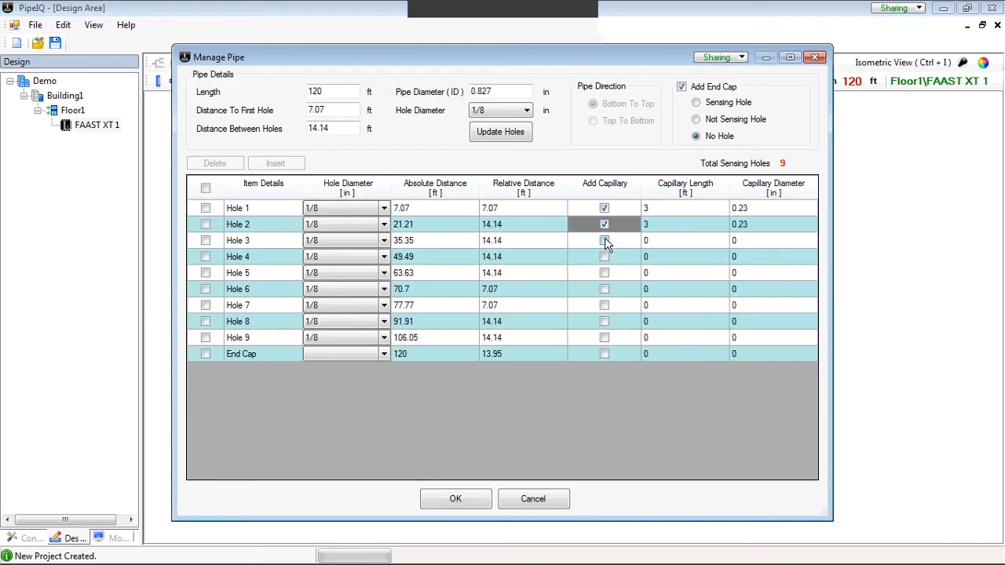
{"action": "left_click", "coordinate": [605, 241]}
{"action": "left_click", "coordinate": [605, 257]}
{"action": "left_click", "coordinate": [605, 273]}
{"action": "left_click", "coordinate": [605, 289]}
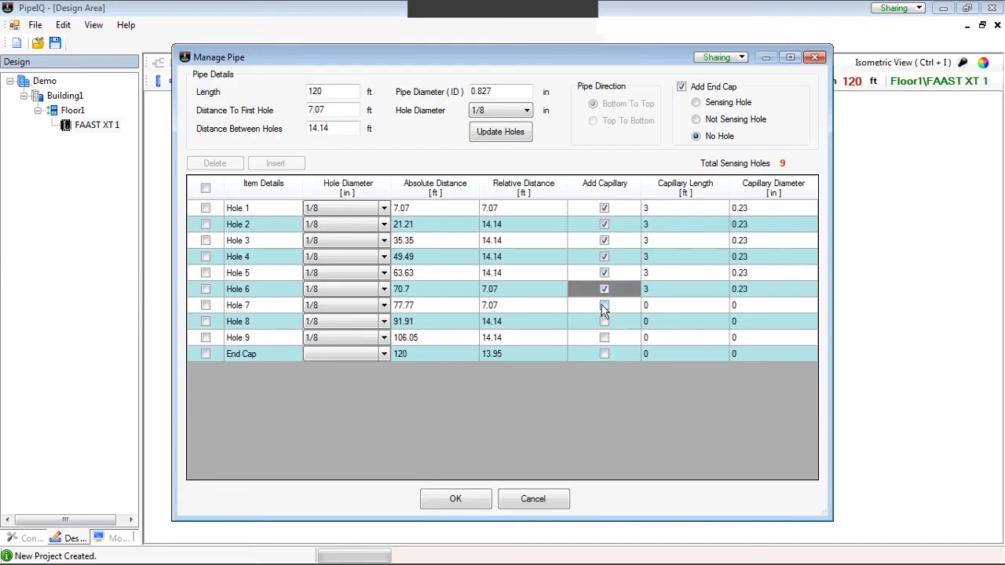
{"action": "left_click", "coordinate": [605, 305]}
{"action": "left_click", "coordinate": [604, 321]}
{"action": "left_click", "coordinate": [605, 338]}
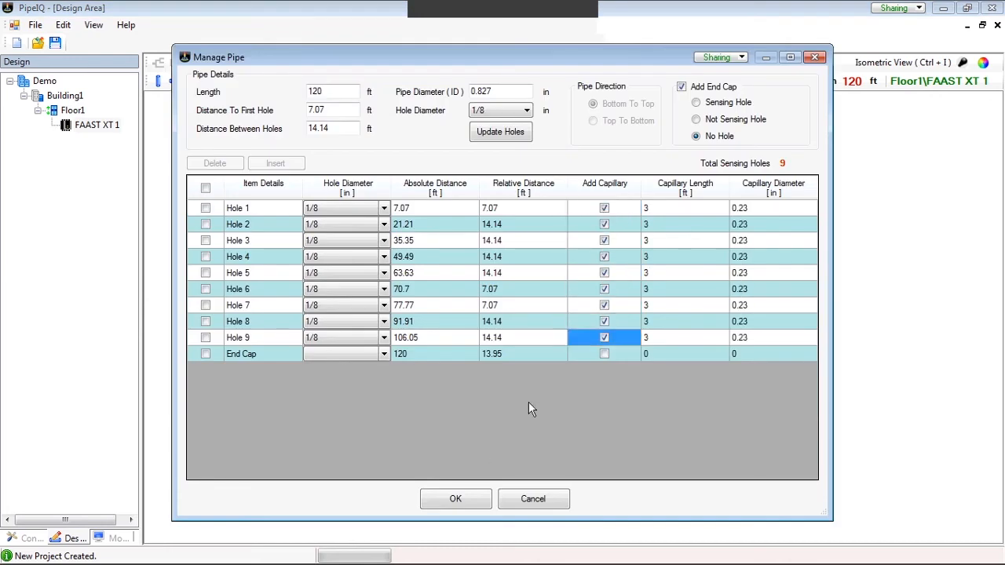
{"action": "left_click", "coordinate": [457, 498]}
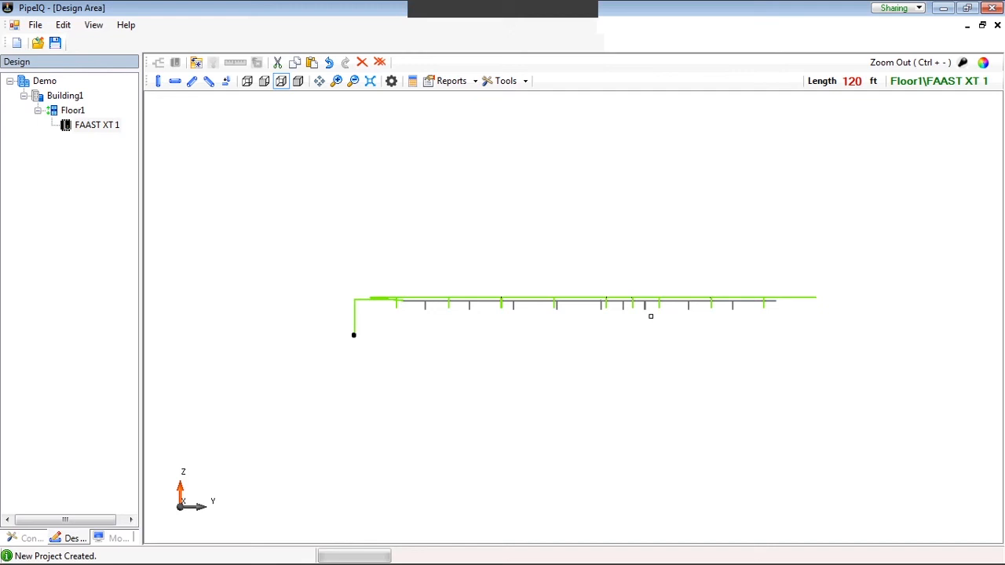
- Show the network isometrically, run the calculations, compare the per-hole results with the pipe layout and accept them
{"action": "left_click", "coordinate": [298, 81]}
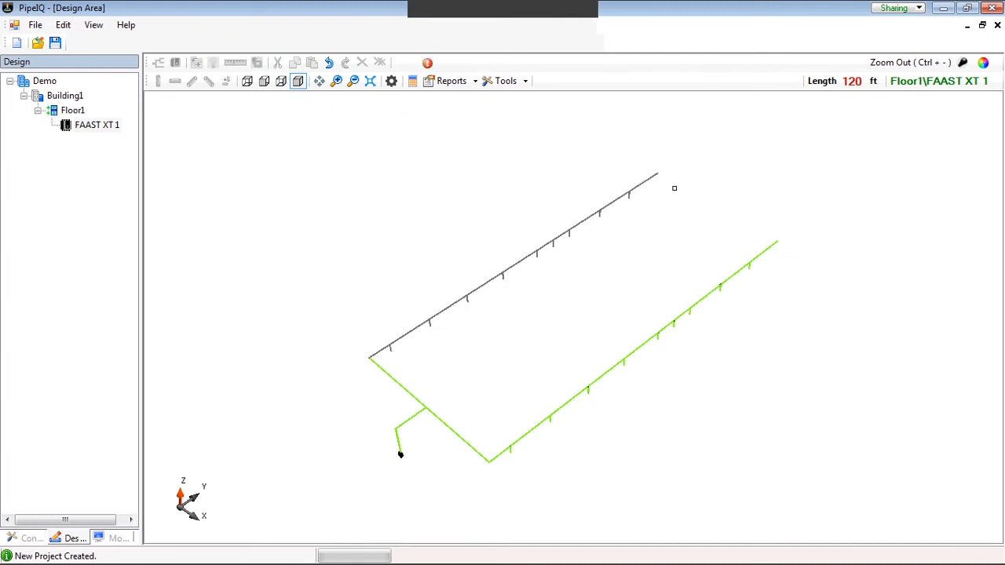
{"action": "left_click", "coordinate": [413, 83]}
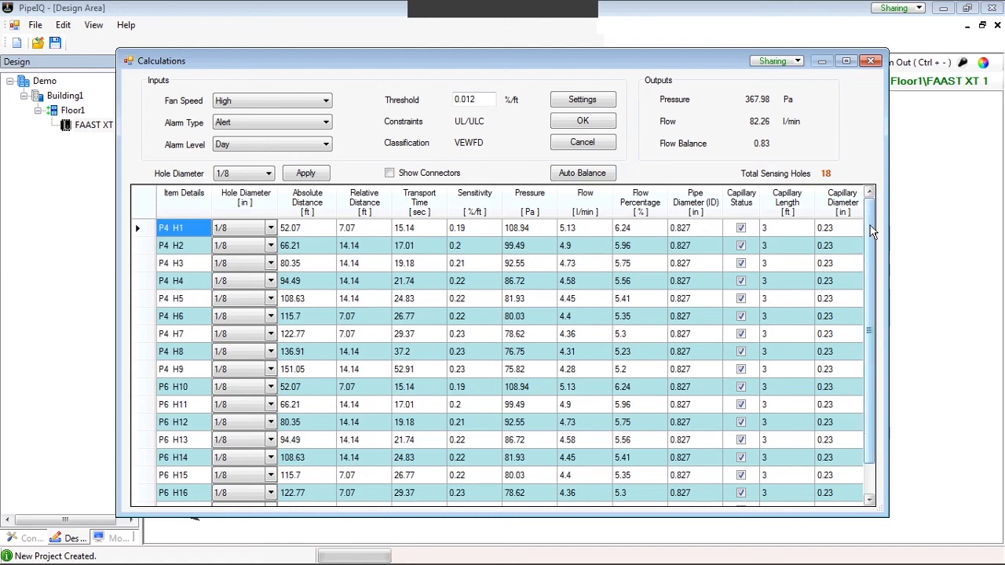
{"action": "scroll", "coordinate": [872, 230], "scroll_direction": "down", "scroll_amount": 1}
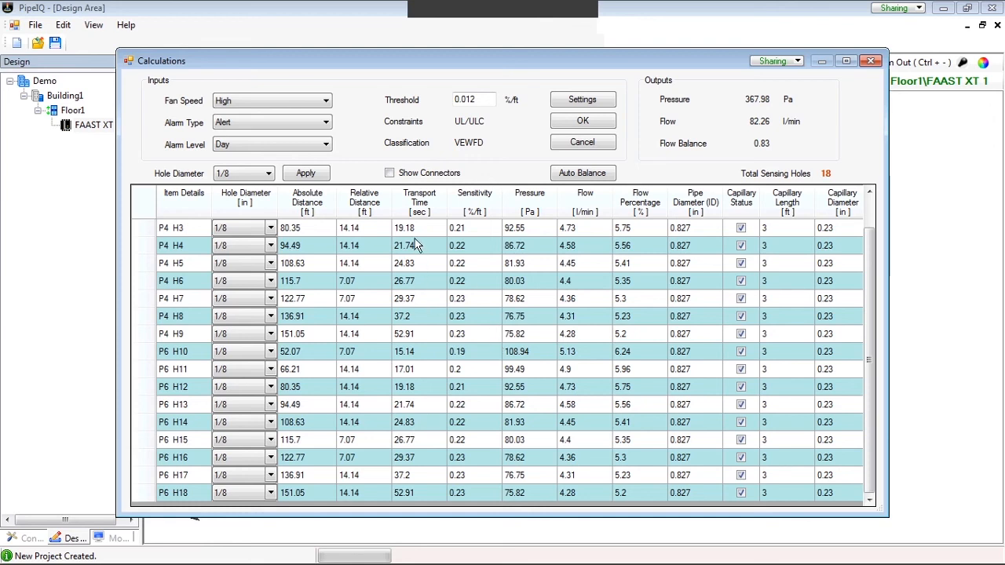
{"action": "left_click_drag", "start_coordinate": [468, 67], "coordinate": [479, 320]}
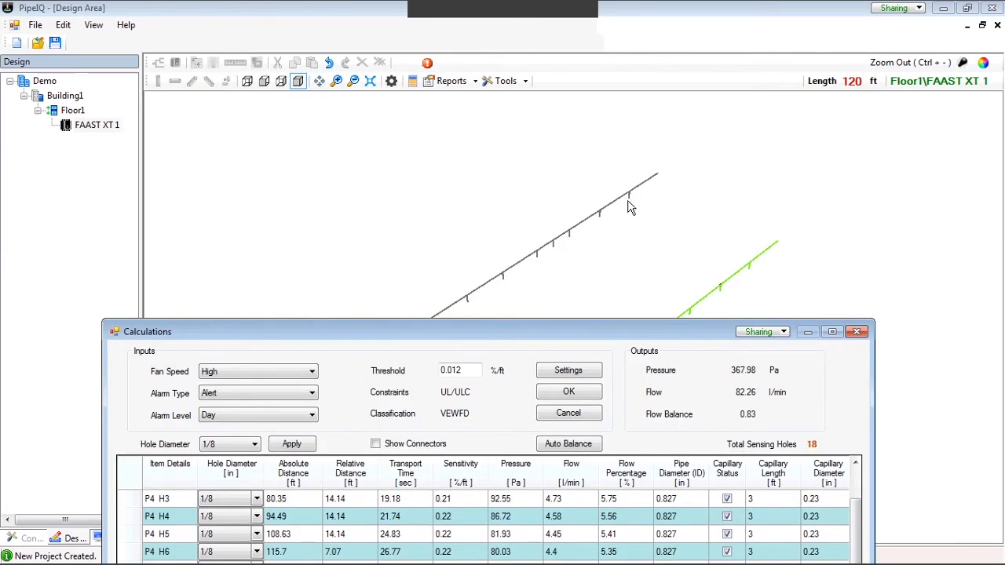
{"action": "left_click_drag", "start_coordinate": [643, 327], "coordinate": [660, 463]}
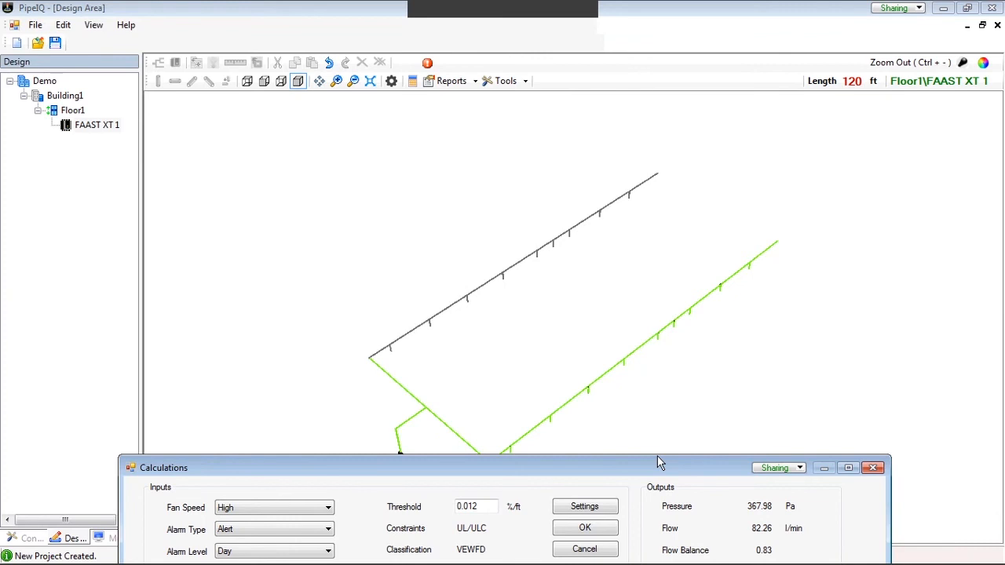
{"action": "left_click_drag", "start_coordinate": [406, 475], "coordinate": [457, 138]}
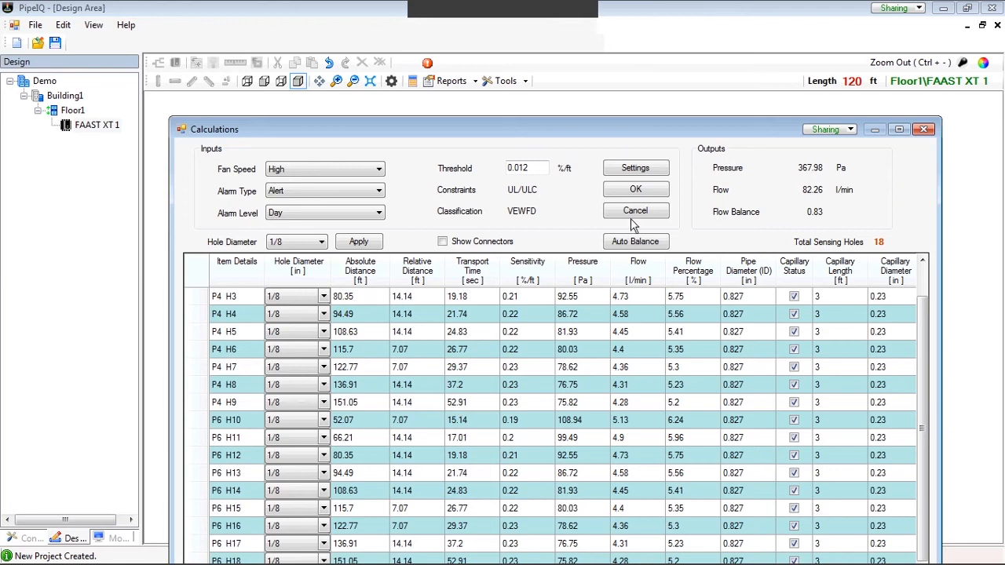
{"action": "left_click", "coordinate": [637, 193]}
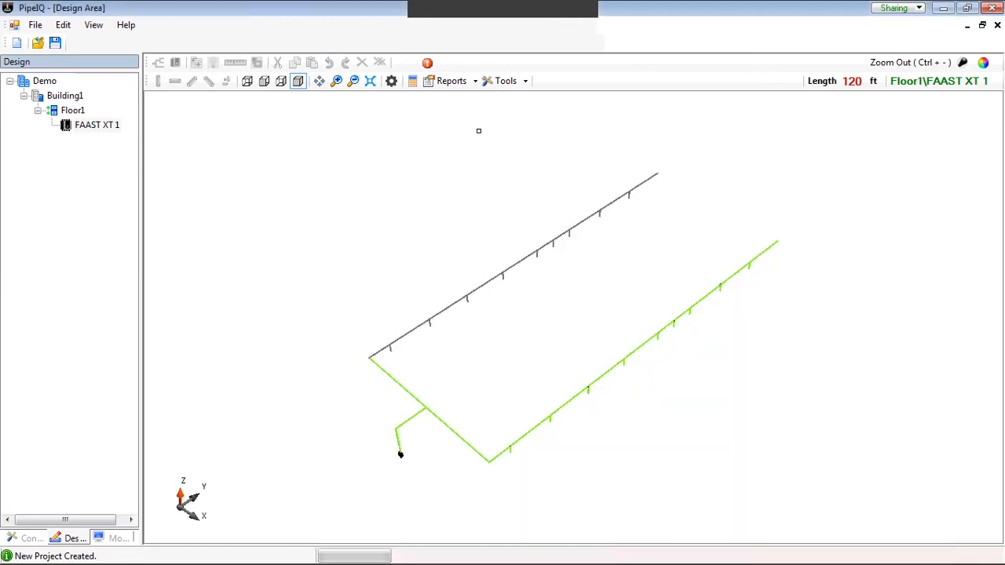
- Generate the Bill Of Material report with the full header and Feet, Inches number format, and enlarge its viewer
{"action": "left_click", "coordinate": [476, 83]}
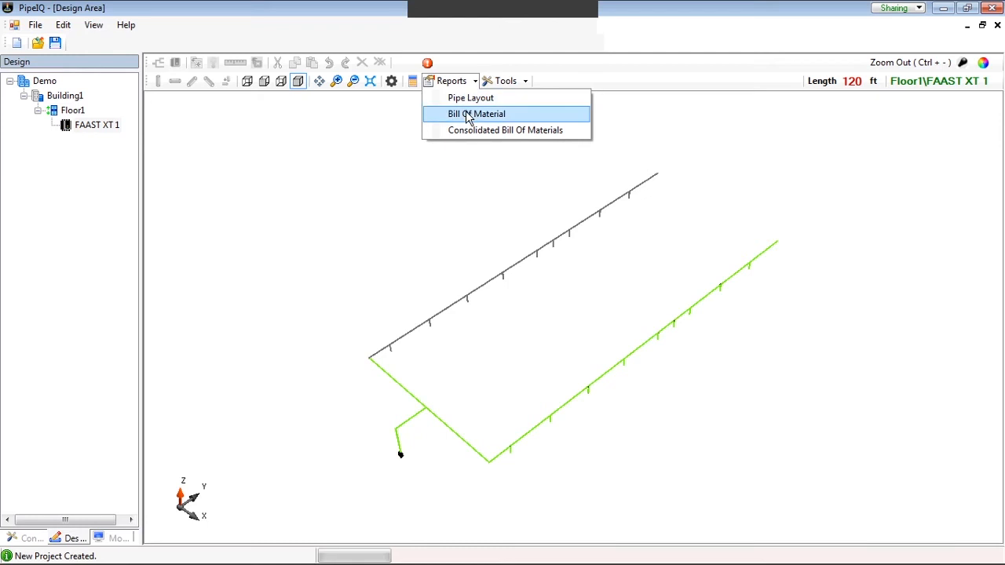
{"action": "left_click", "coordinate": [468, 116]}
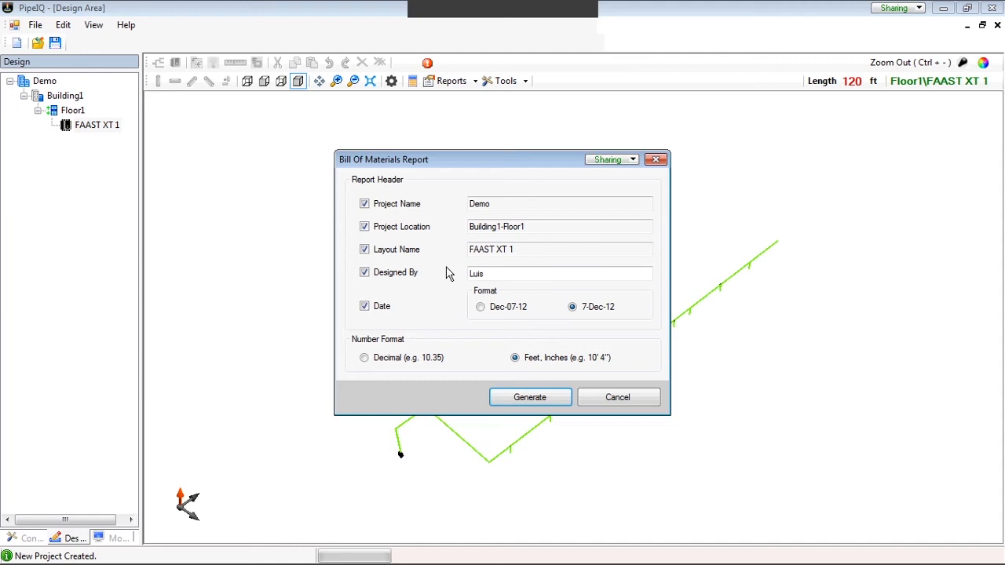
{"action": "left_click", "coordinate": [543, 403]}
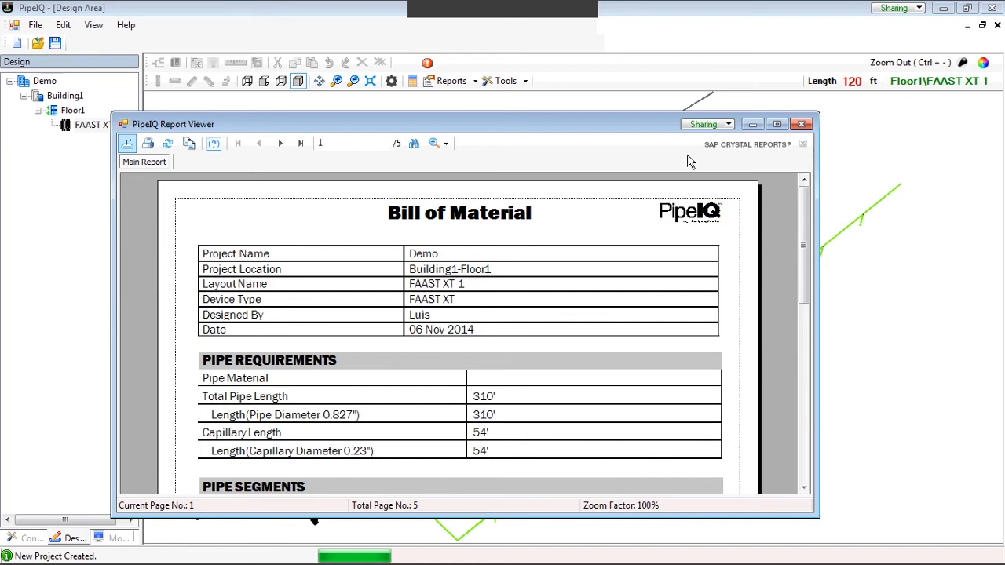
{"action": "left_click", "coordinate": [777, 125]}
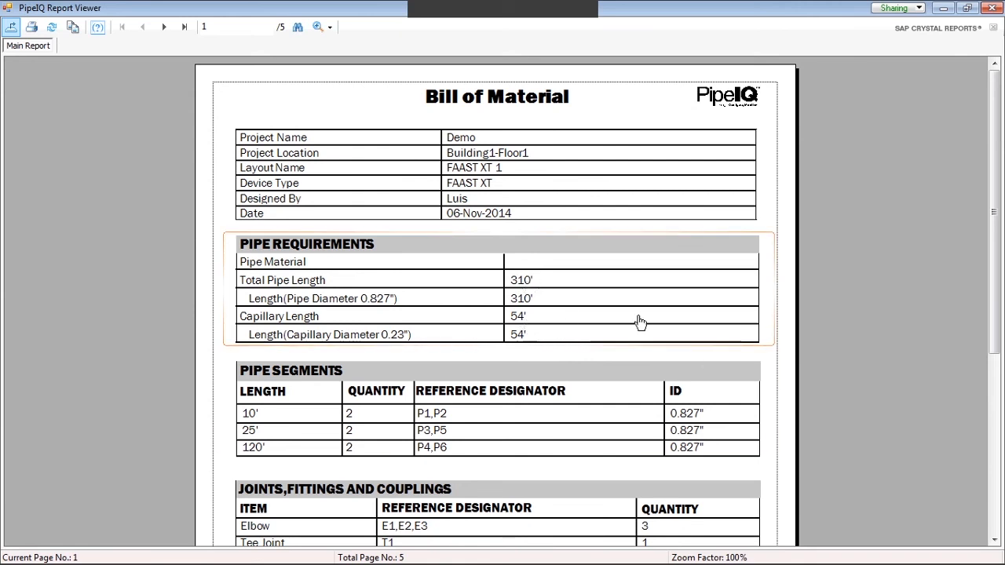
- Review the bill of material's pipe requirements, segments, fittings, parts and accessories, and the pipe and joint layout schematics
{"action": "left_click_drag", "start_coordinate": [999, 191], "coordinate": [999, 305]}
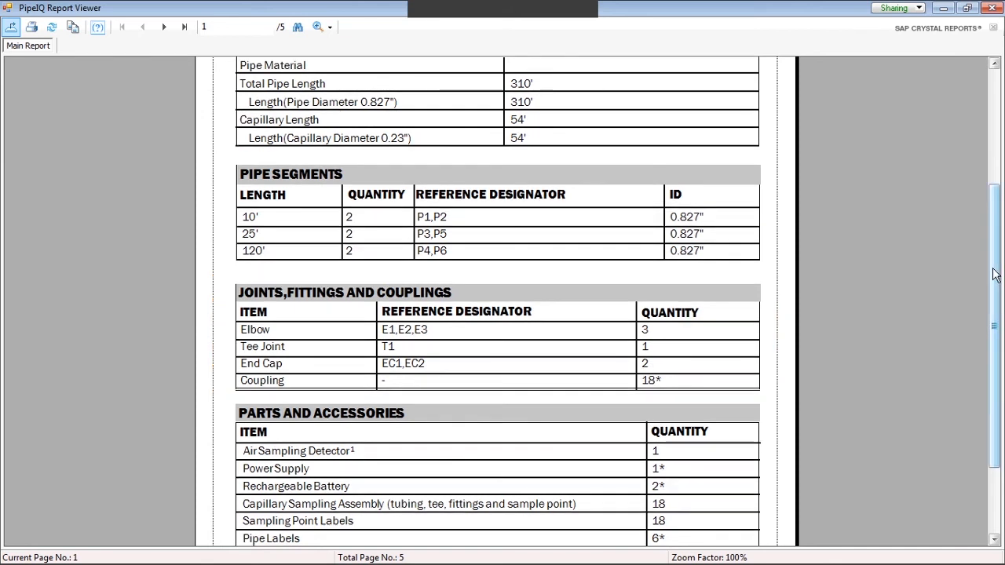
{"action": "scroll", "coordinate": [364, 357], "scroll_direction": "down", "scroll_amount": 3}
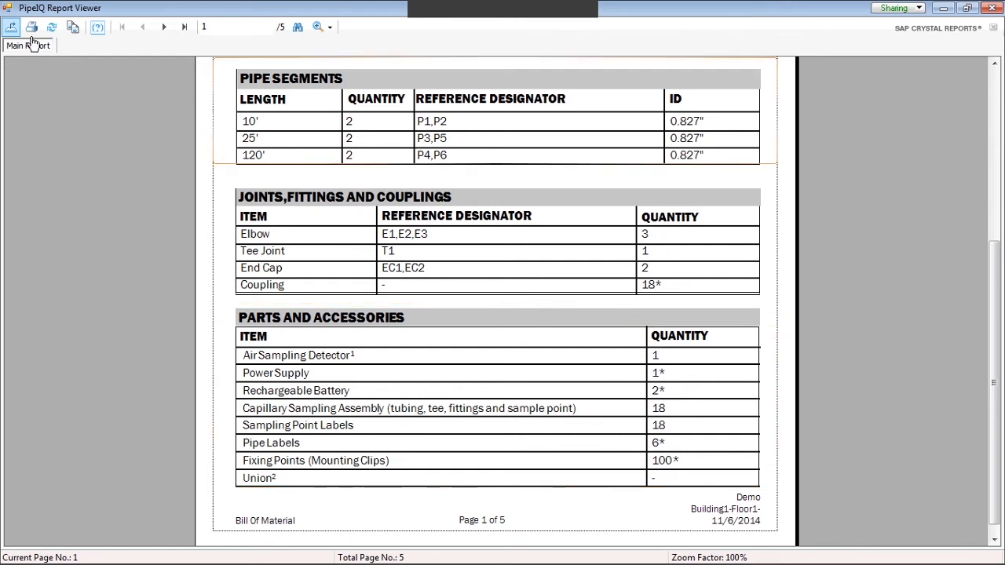
{"action": "left_click", "coordinate": [163, 27]}
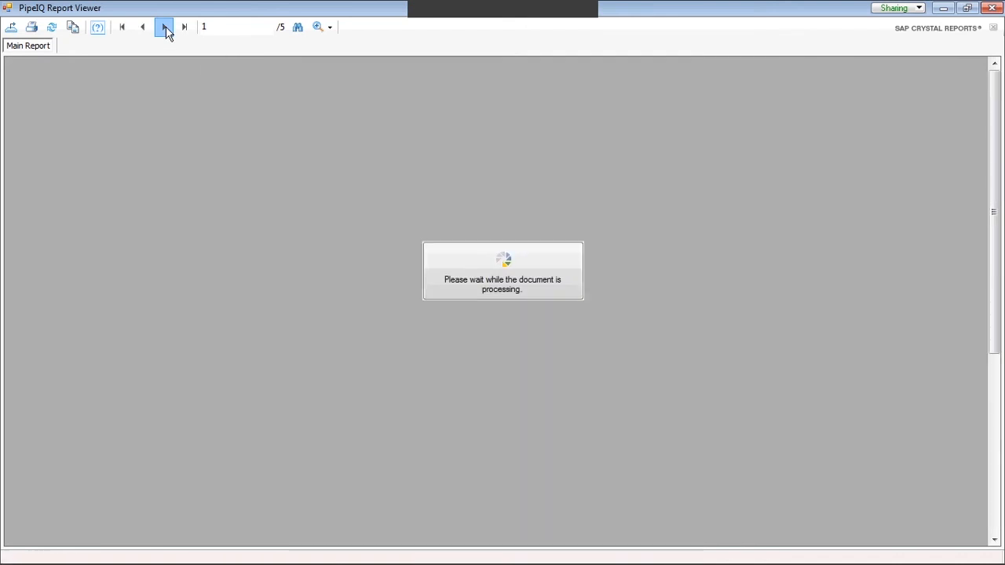
{"action": "left_click", "coordinate": [164, 28]}
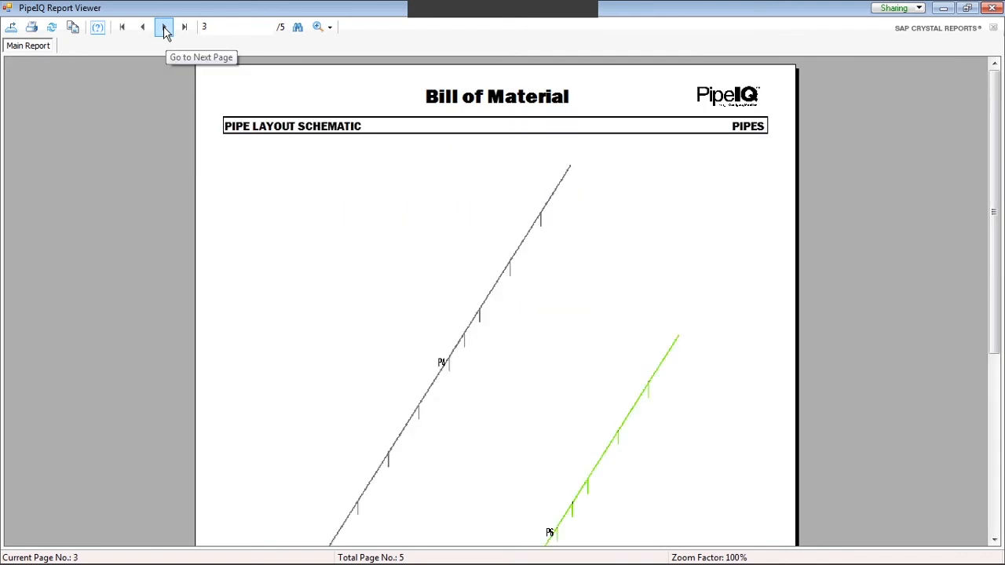
{"action": "scroll", "coordinate": [466, 361], "scroll_direction": "down", "scroll_amount": 3}
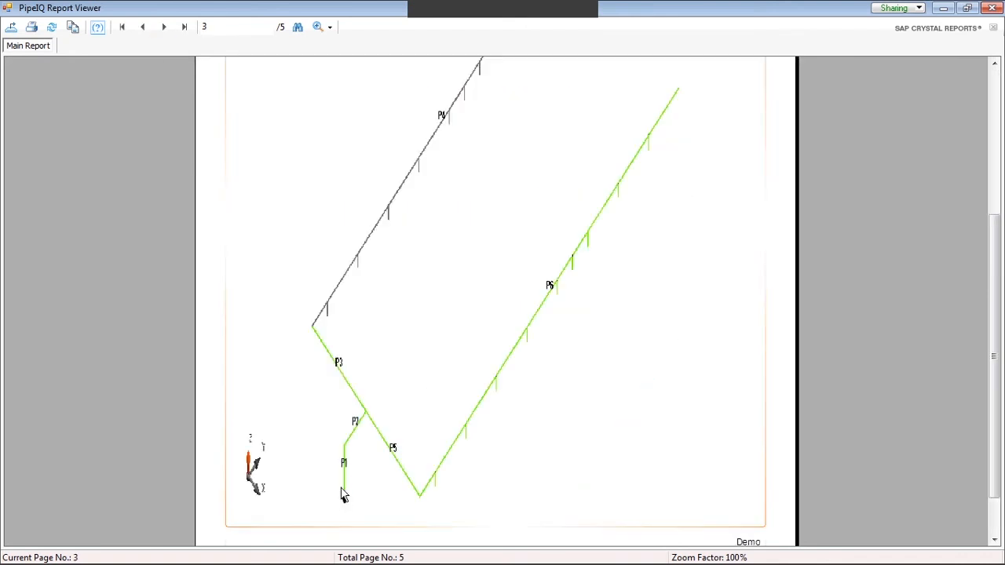
{"action": "left_click", "coordinate": [163, 27]}
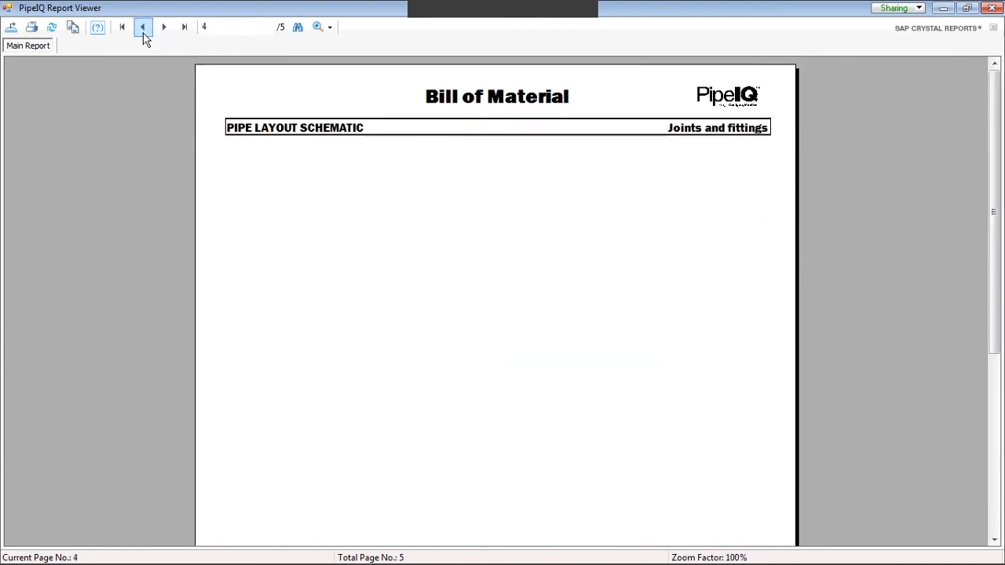
{"action": "left_click", "coordinate": [162, 27]}
{"action": "scroll", "coordinate": [276, 253], "scroll_direction": "down", "scroll_amount": 3}
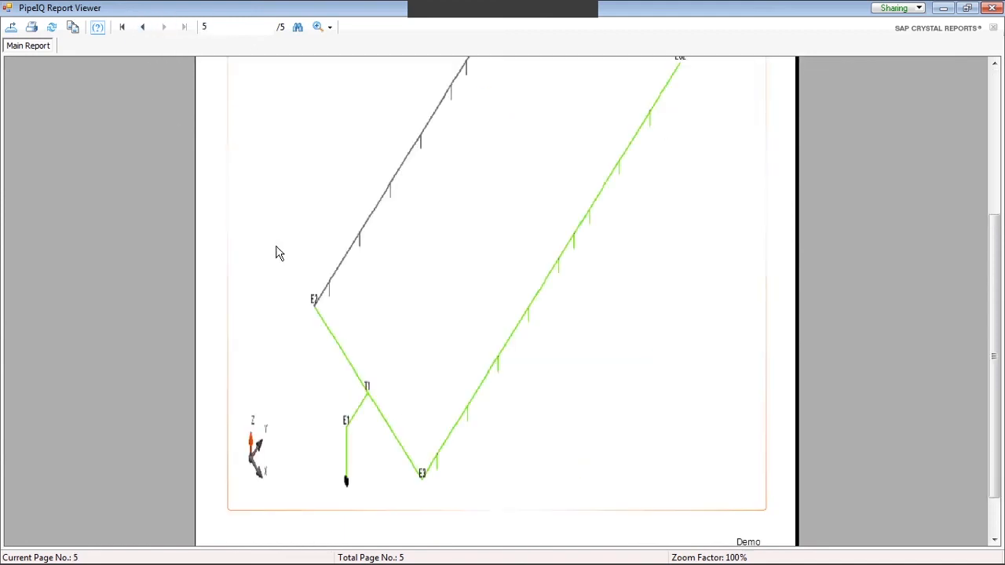
- Check the file types offered for exporting the bill of material, cancel the export and close the report
{"action": "left_click", "coordinate": [11, 27]}
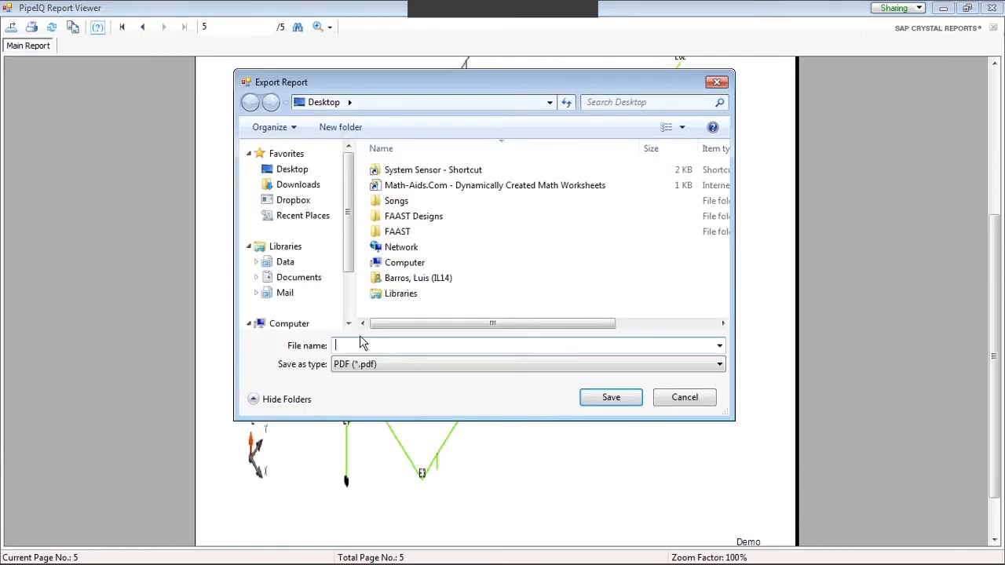
{"action": "left_click", "coordinate": [358, 366]}
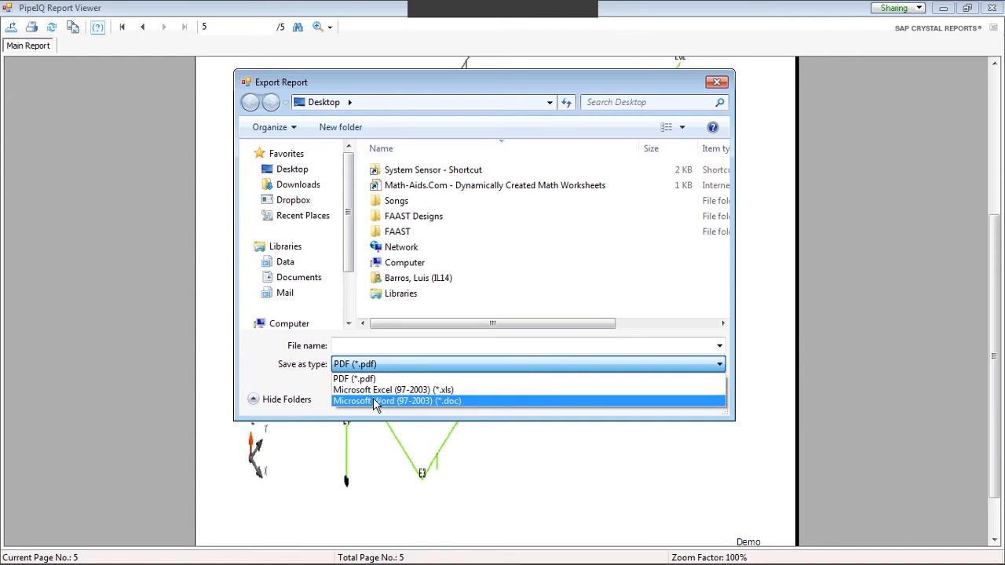
{"action": "left_click", "coordinate": [719, 498]}
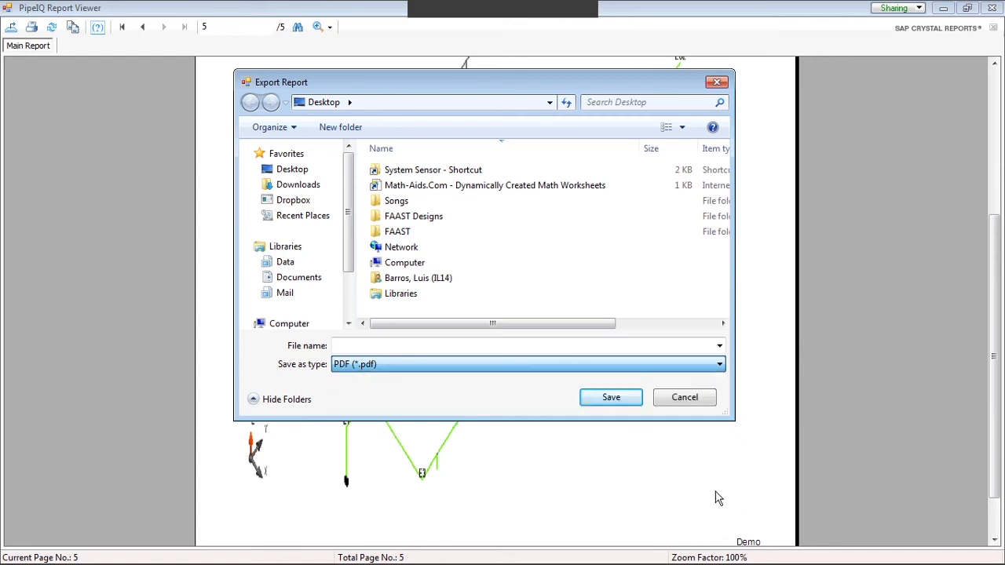
{"action": "left_click", "coordinate": [680, 399]}
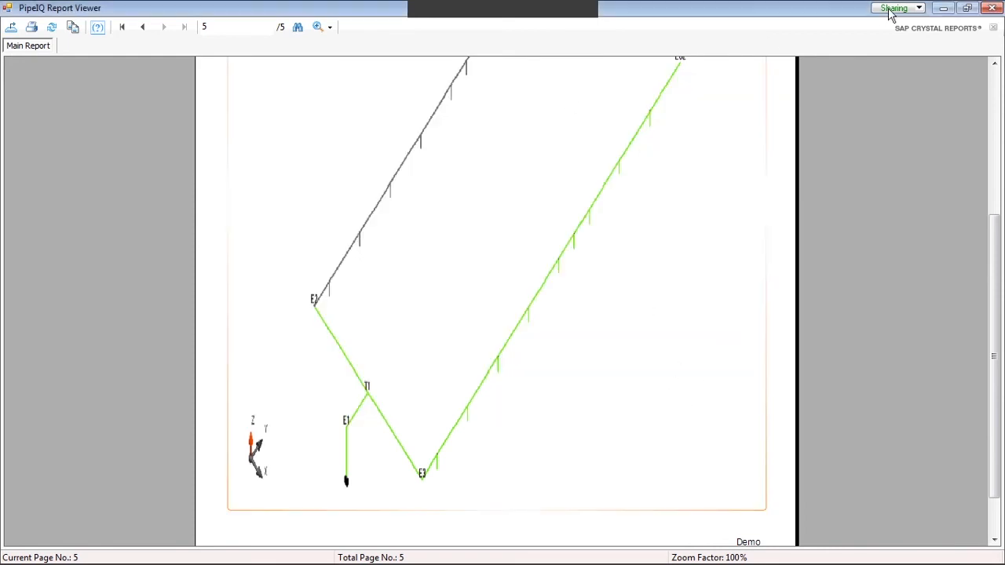
{"action": "left_click", "coordinate": [992, 7]}
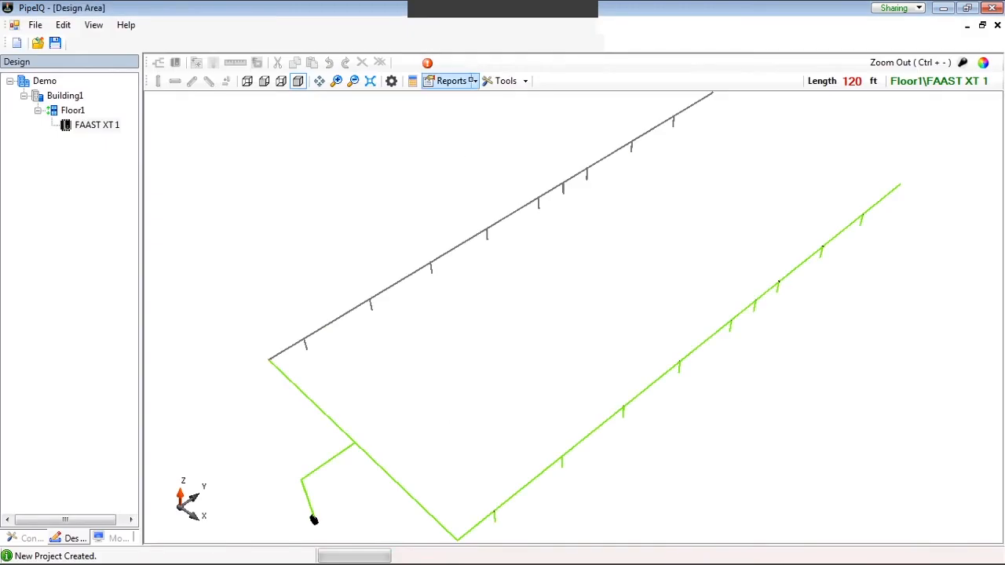
- Generate the Pipe Layout report with the full header and Feet, Inches number format, and enlarge its viewer
{"action": "left_click", "coordinate": [472, 81]}
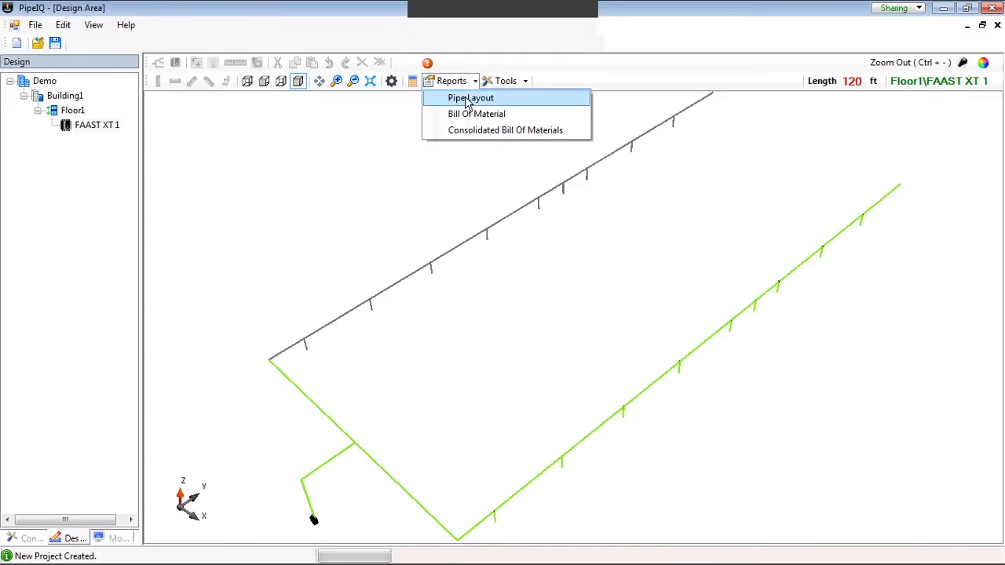
{"action": "left_click", "coordinate": [469, 101]}
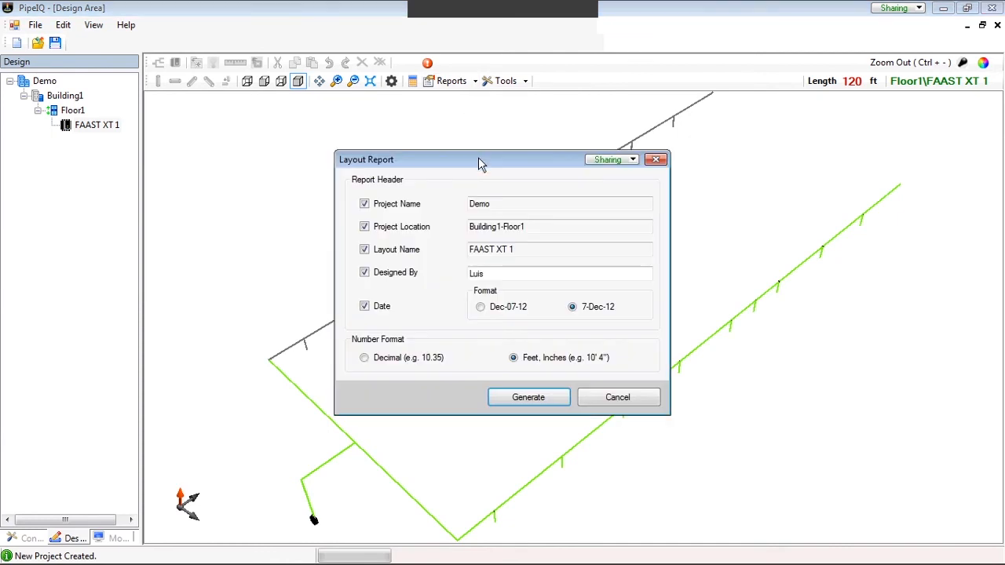
{"action": "left_click_drag", "start_coordinate": [481, 163], "coordinate": [448, 130]}
{"action": "left_click", "coordinate": [506, 369]}
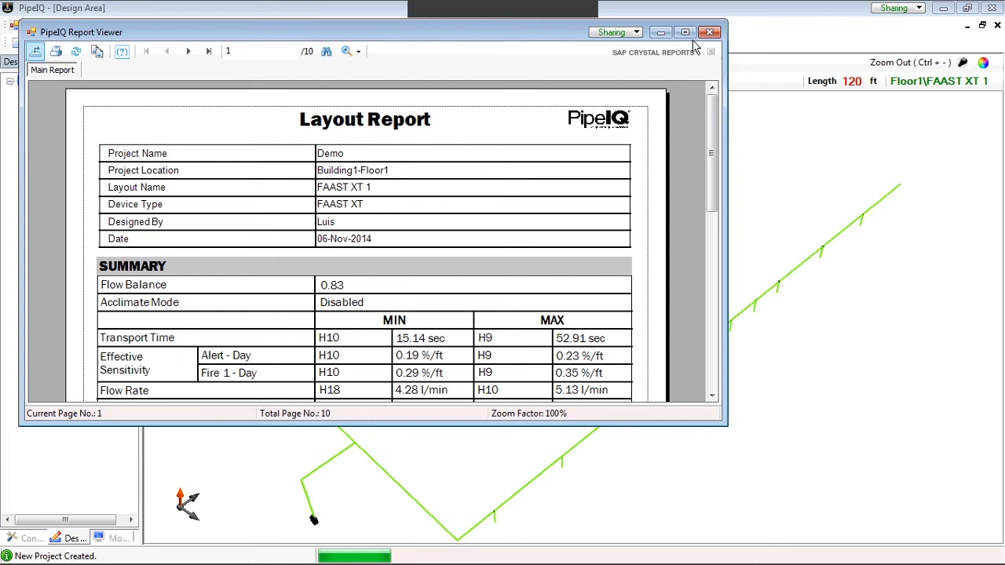
{"action": "left_click", "coordinate": [685, 32]}
- Review the layout report's summary, including minimum and maximum transport times, along with its design constraints and environment sections
{"action": "left_click", "coordinate": [619, 220]}
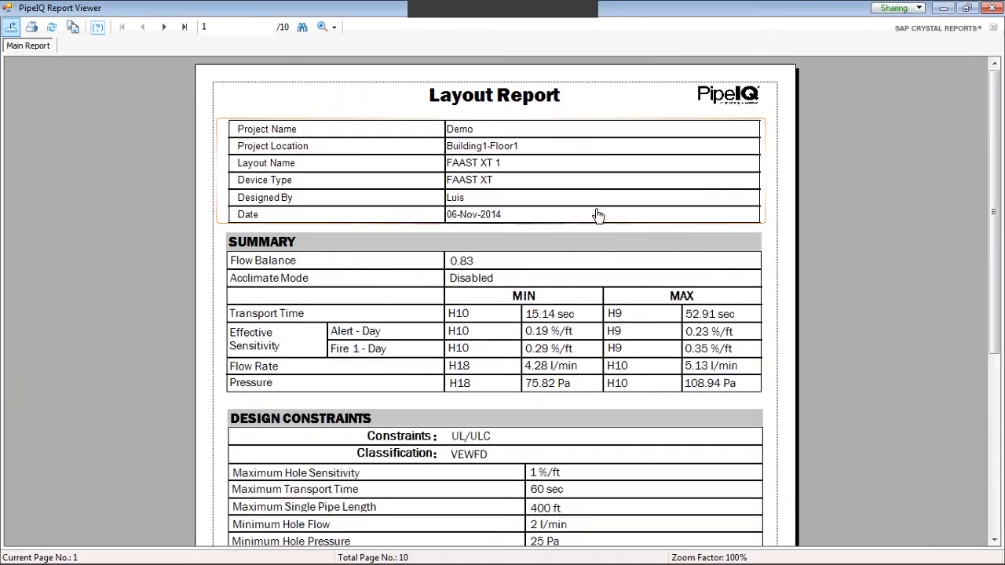
{"action": "scroll", "coordinate": [595, 246], "scroll_direction": "down", "scroll_amount": 5}
{"action": "scroll", "coordinate": [588, 251], "scroll_direction": "up", "scroll_amount": 4}
{"action": "left_click", "coordinate": [579, 256]}
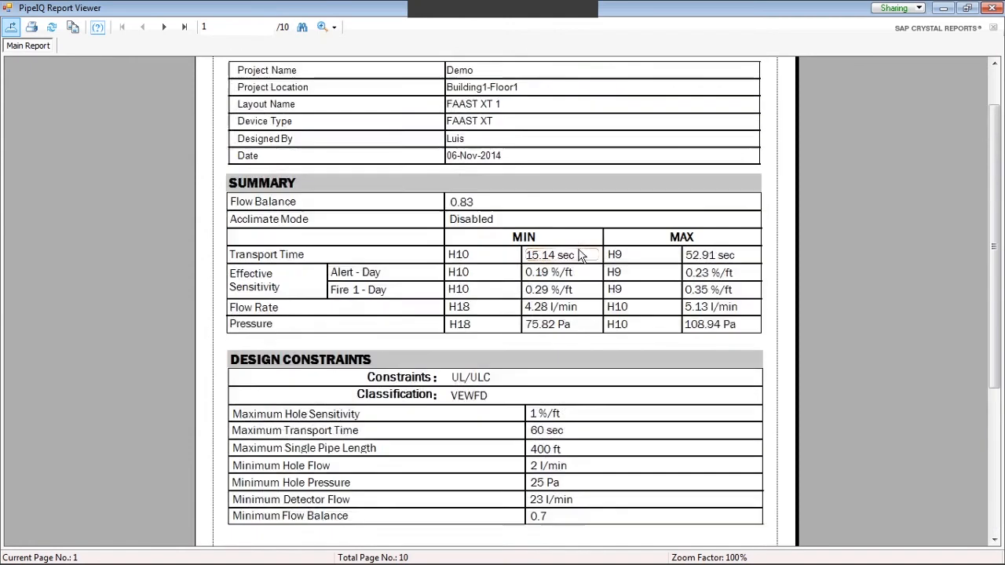
{"action": "left_click", "coordinate": [678, 243]}
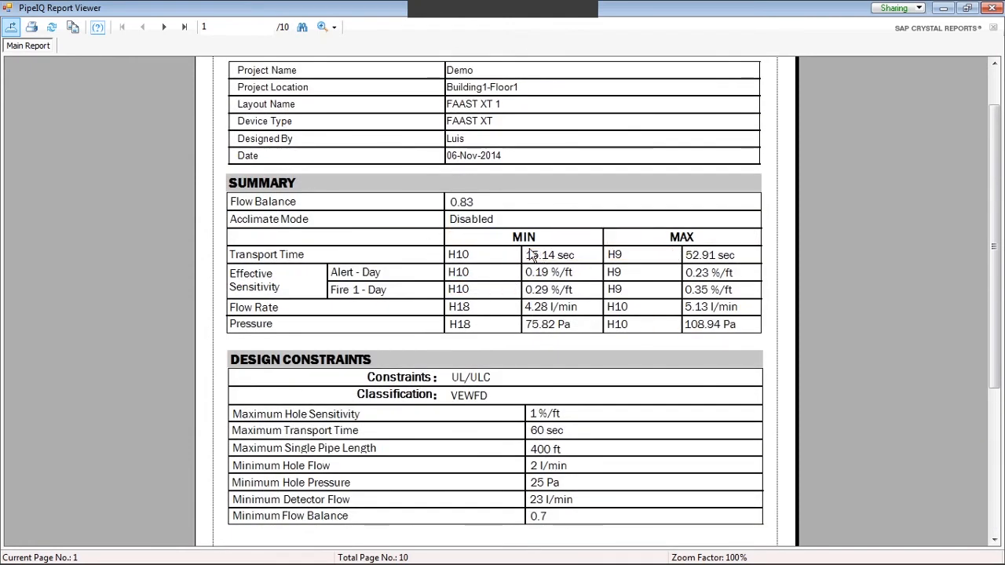
{"action": "left_click", "coordinate": [544, 260]}
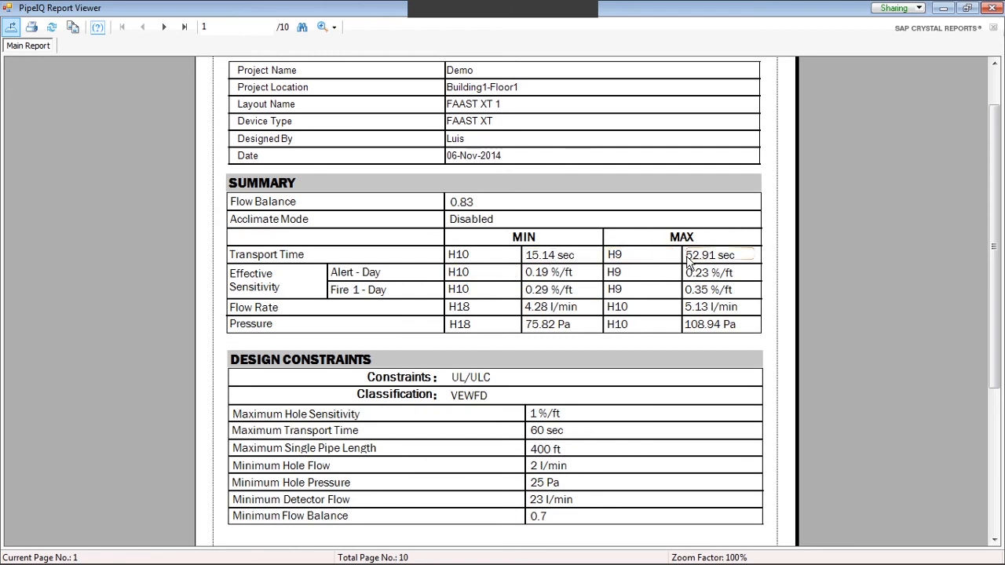
{"action": "scroll", "coordinate": [477, 354], "scroll_direction": "down", "scroll_amount": 3}
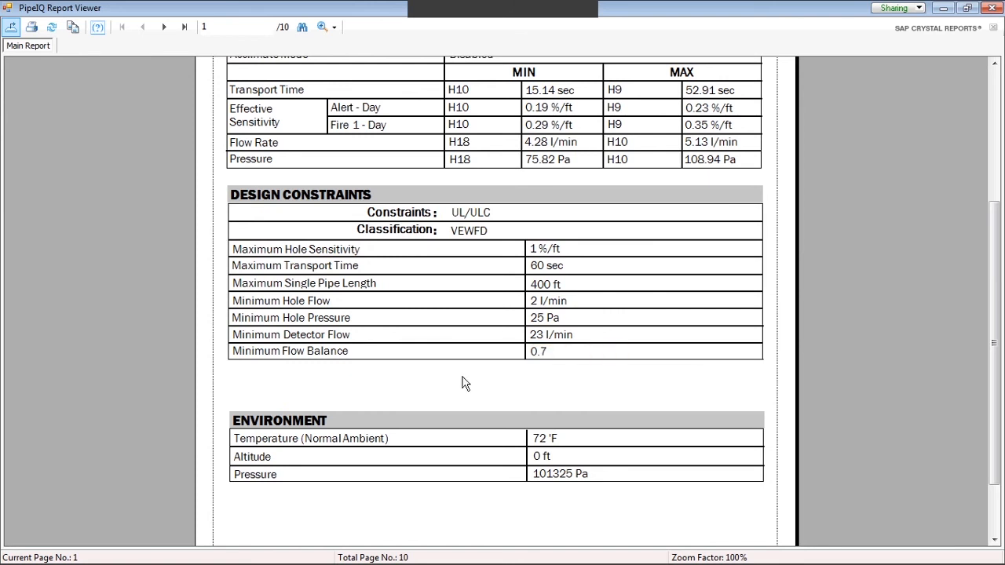
- Examine the layout report's drill schedule on page 2, reducing and moving the viewer to compare it with the pipe drawing behind
{"action": "scroll", "coordinate": [471, 373], "scroll_direction": "down", "scroll_amount": 2}
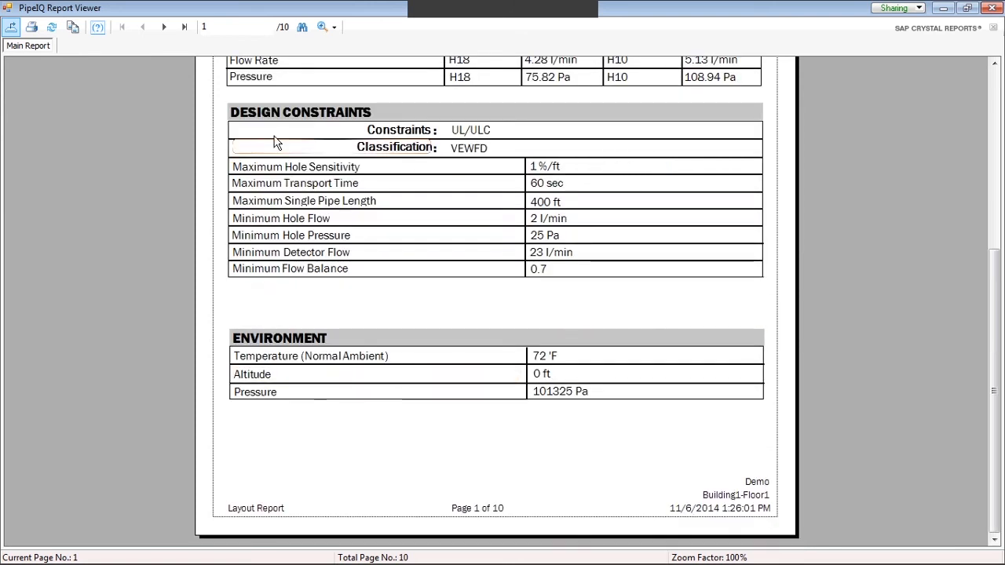
{"action": "left_click", "coordinate": [164, 27]}
{"action": "scroll", "coordinate": [269, 314], "scroll_direction": "down", "scroll_amount": 4}
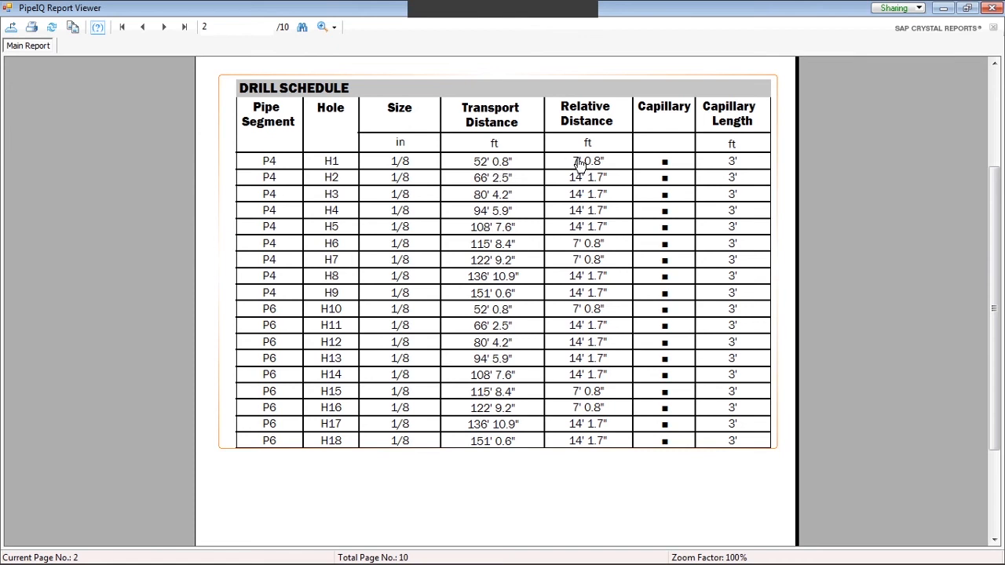
{"action": "left_click", "coordinate": [966, 9]}
{"action": "left_click_drag", "start_coordinate": [571, 22], "coordinate": [650, 410]}
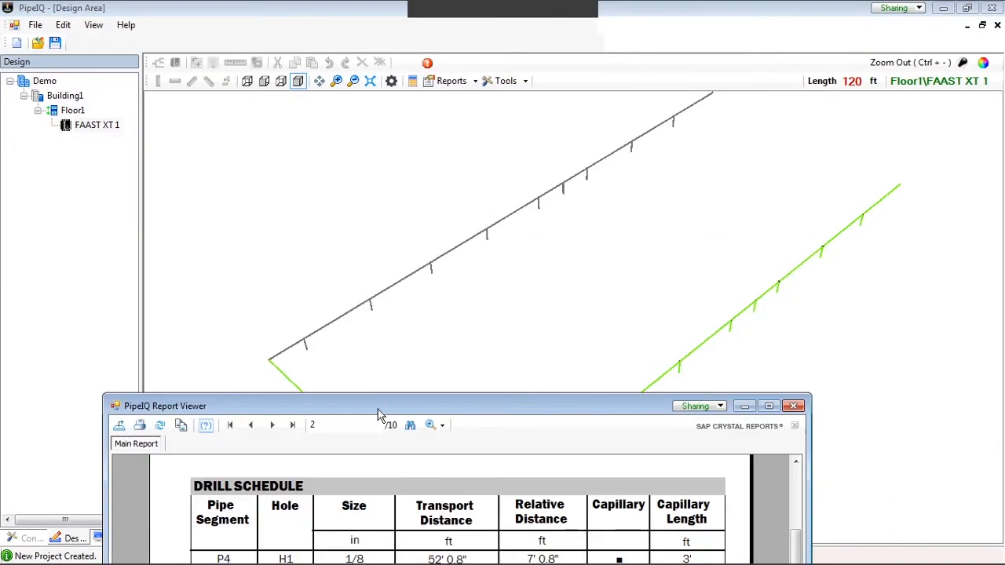
{"action": "left_click_drag", "start_coordinate": [378, 413], "coordinate": [524, 131]}
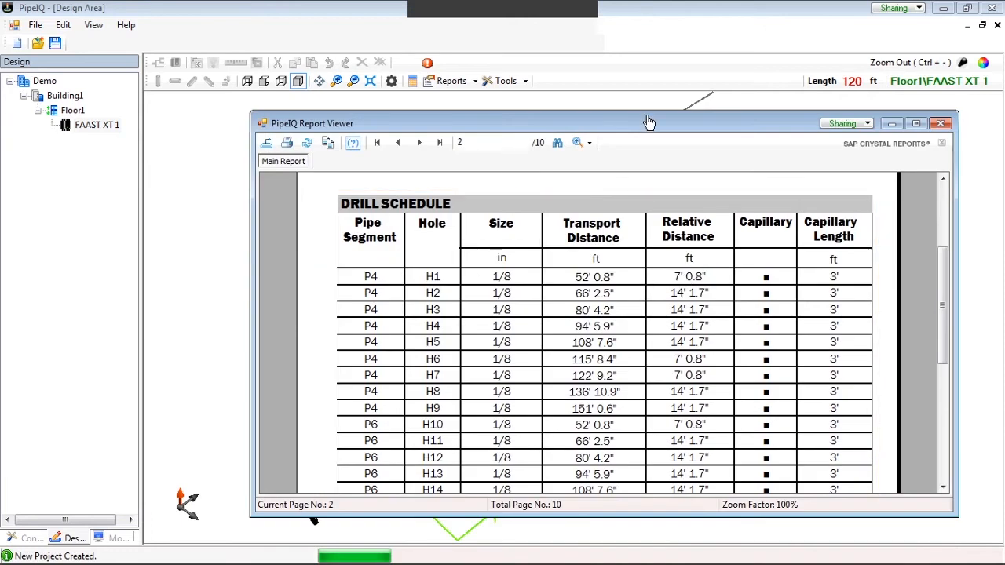
{"action": "left_click_drag", "start_coordinate": [648, 125], "coordinate": [436, 340]}
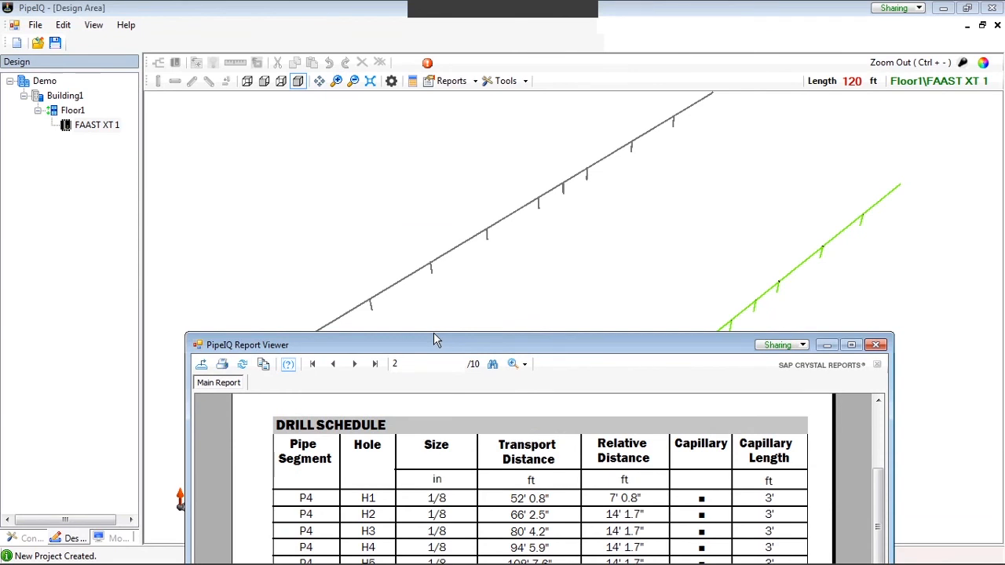
{"action": "left_click_drag", "start_coordinate": [605, 345], "coordinate": [622, 131]}
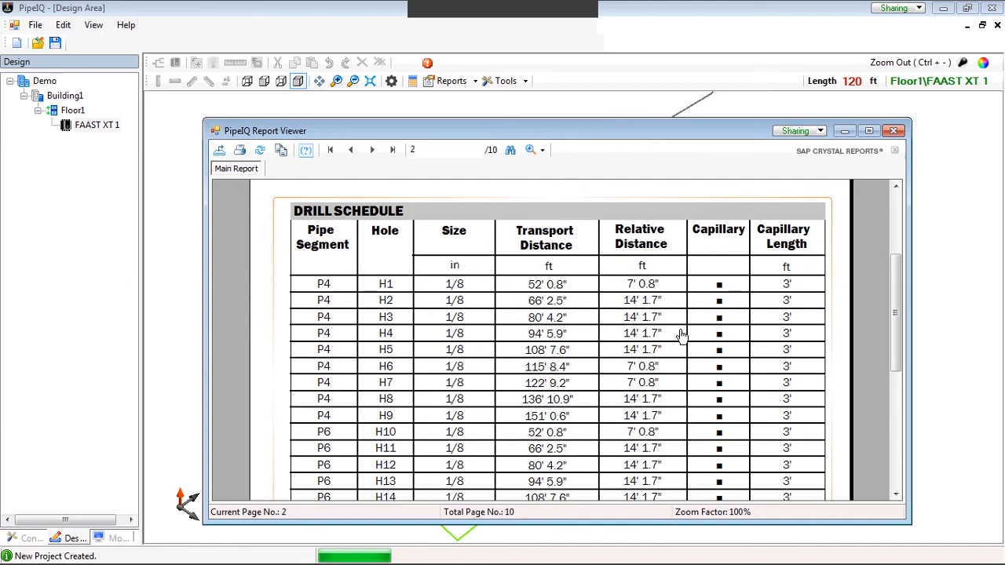
- Review the layout report's day and night sampling hole sensitivity tables and the pipe and sampling hole schematics, and enlarge the viewer
{"action": "left_click", "coordinate": [370, 150]}
{"action": "left_click", "coordinate": [370, 150]}
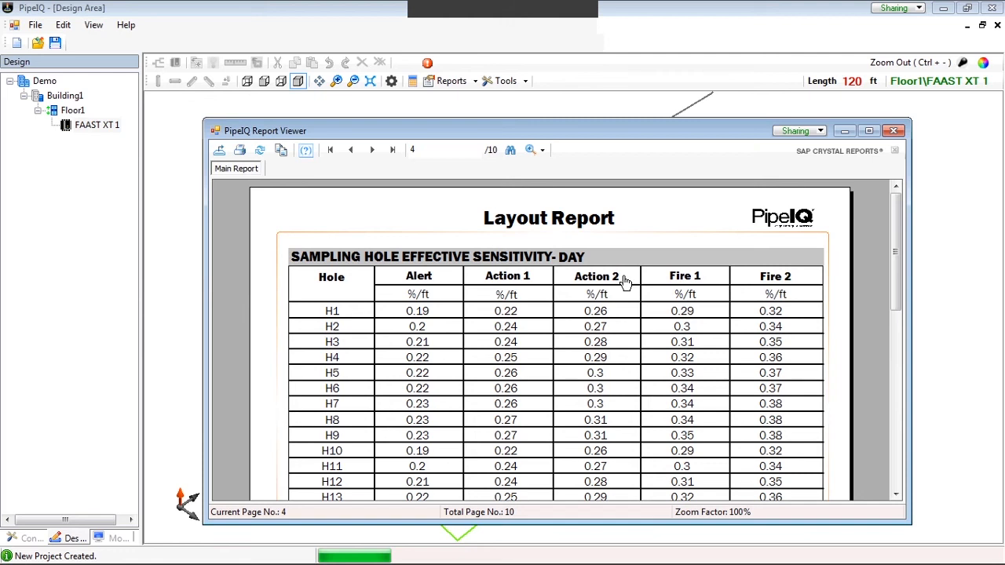
{"action": "left_click", "coordinate": [372, 153]}
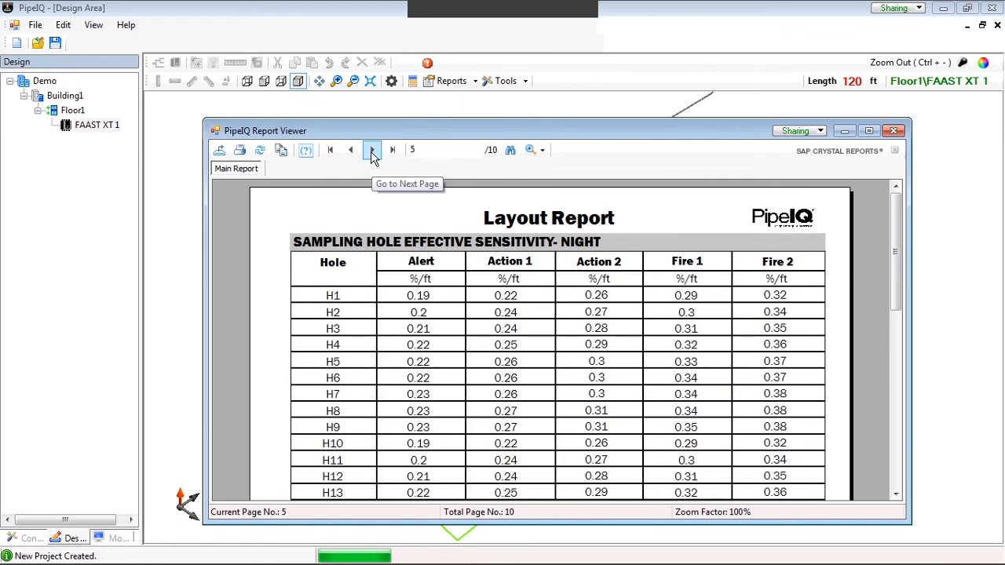
{"action": "left_click", "coordinate": [373, 153]}
{"action": "left_click", "coordinate": [372, 153]}
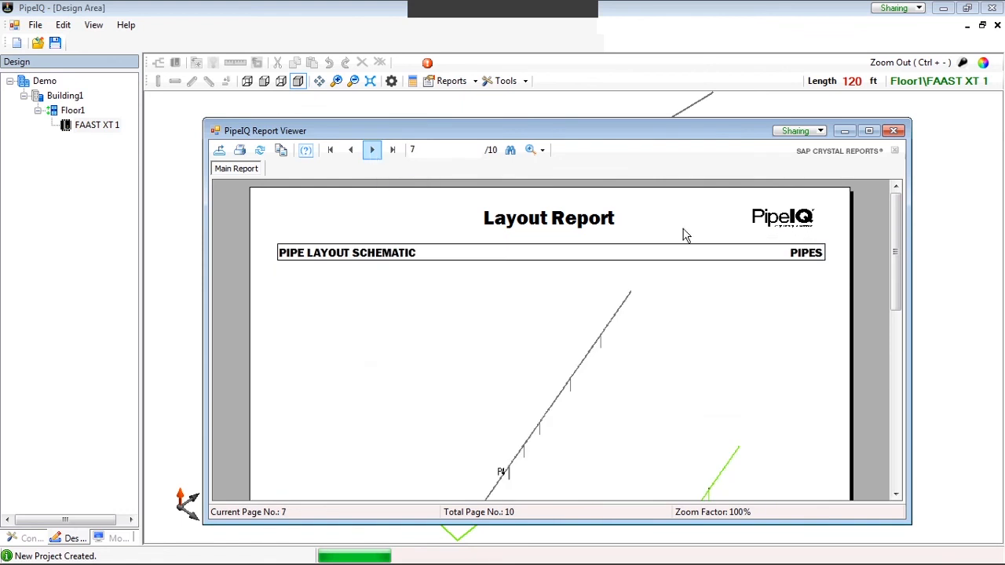
{"action": "left_click", "coordinate": [868, 130]}
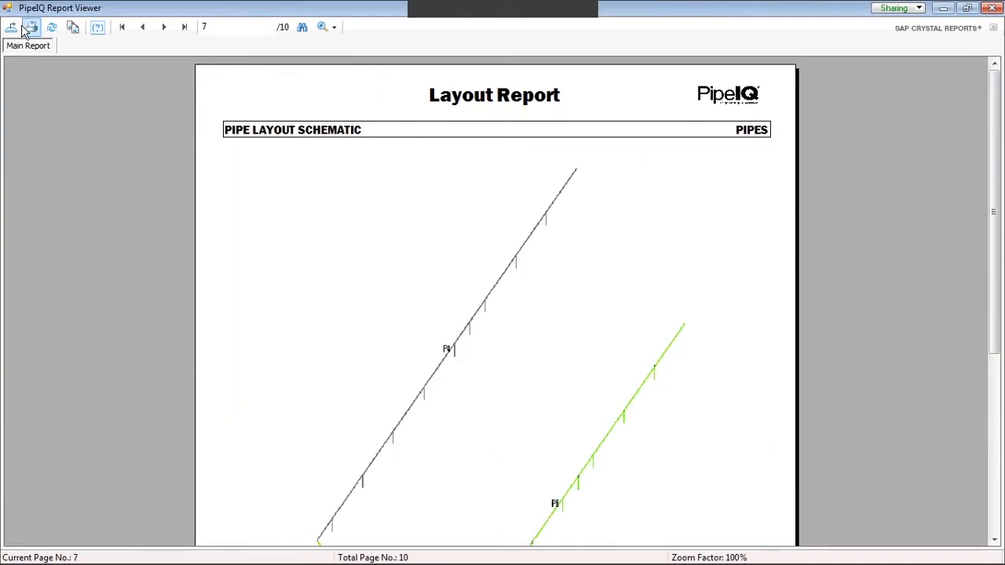
{"action": "left_click", "coordinate": [163, 28]}
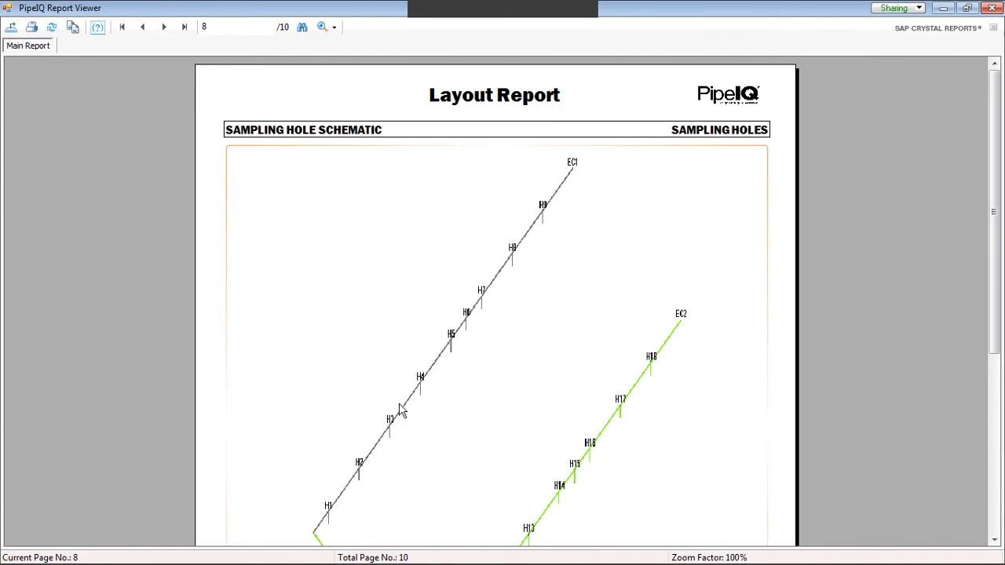
- Check the file types offered for exporting the layout report, cancel the export and close the report
{"action": "left_click", "coordinate": [11, 30]}
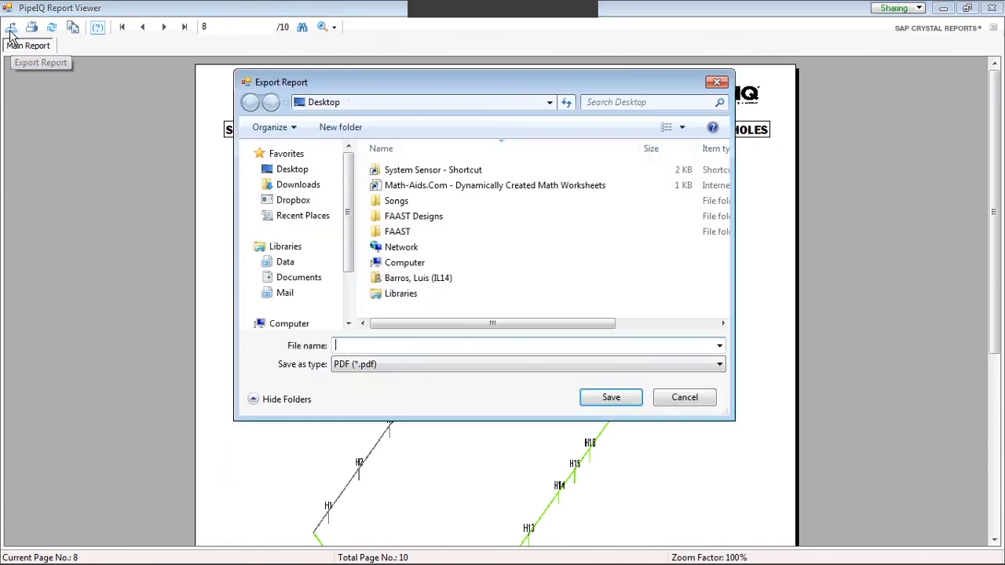
{"action": "left_click", "coordinate": [346, 366]}
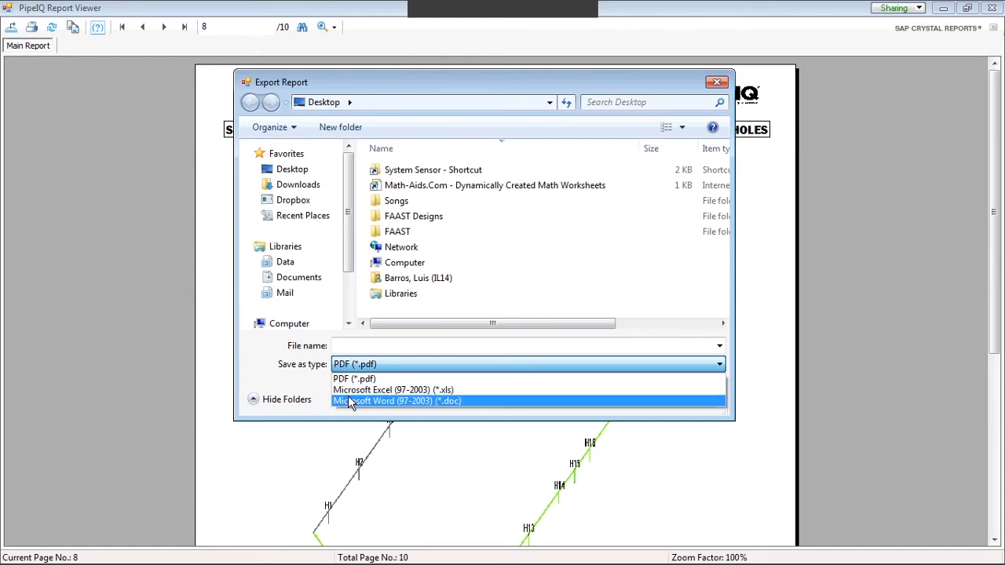
{"action": "left_click", "coordinate": [506, 91]}
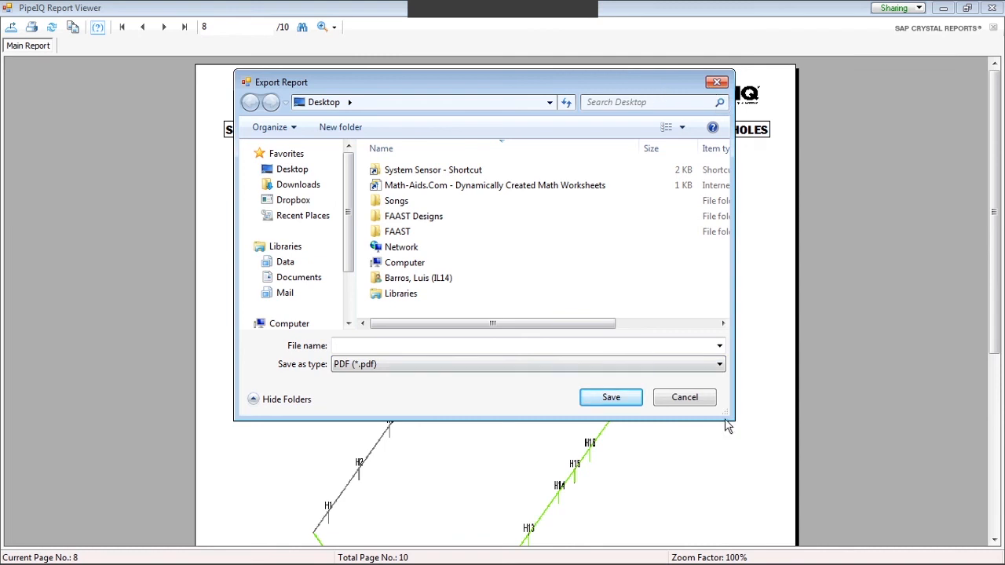
{"action": "key", "text": "Escape"}
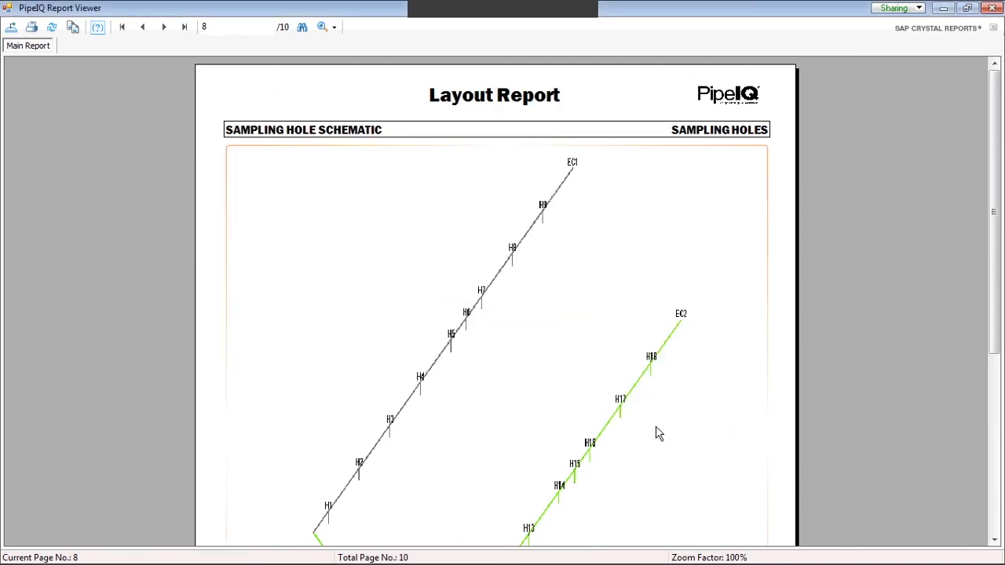
{"action": "left_click", "coordinate": [993, 8]}
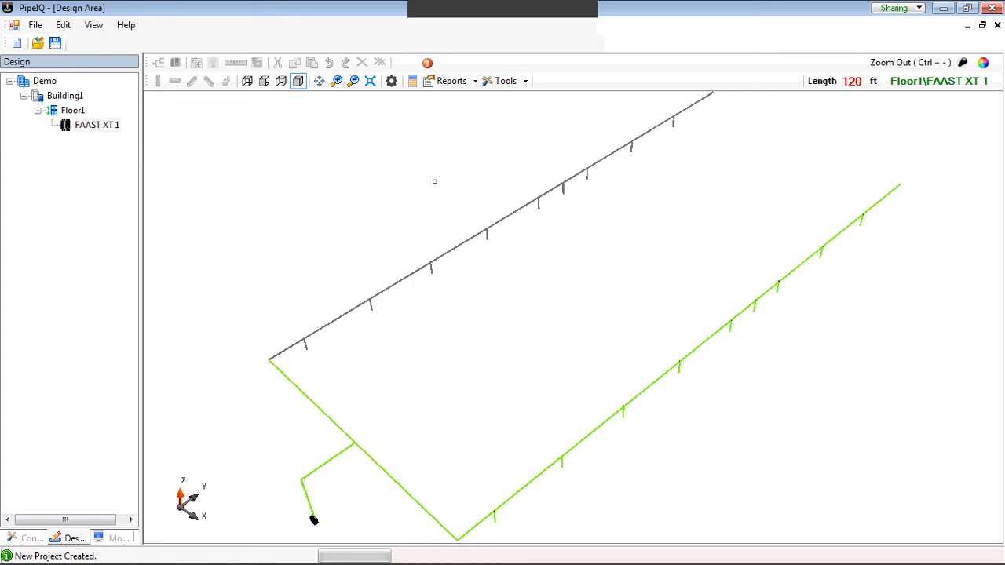
- Deselect the branch, switch to the view looking down Z, and delete the entire FAAST XT 1 pipe network
{"action": "left_click", "coordinate": [509, 248]}
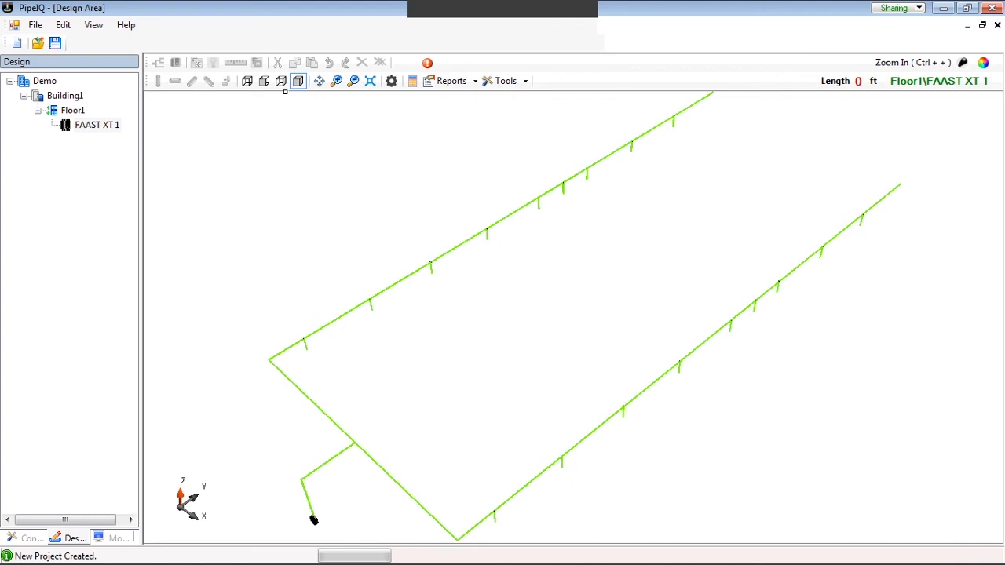
{"action": "left_click", "coordinate": [247, 81]}
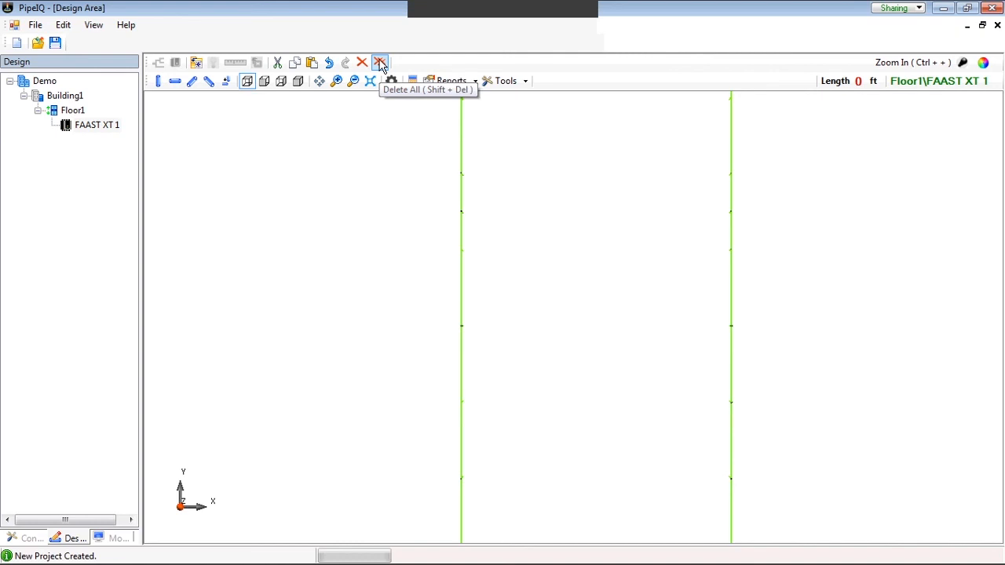
{"action": "left_click", "coordinate": [380, 63]}
{"action": "left_click", "coordinate": [538, 346]}
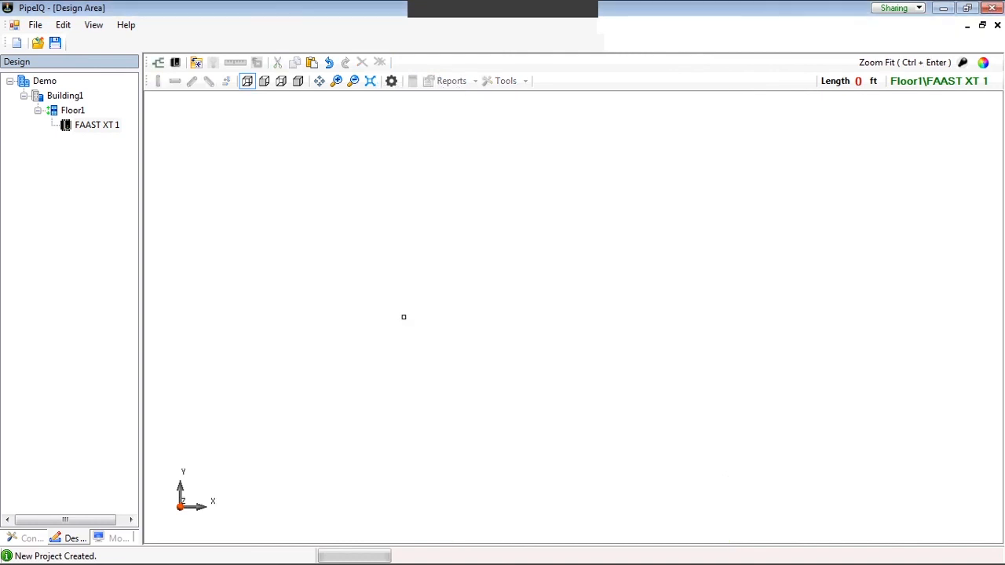
- Start the Pipe Wizard for the emptied FAAST XT 1 design and reposition its window
{"action": "left_click", "coordinate": [159, 64]}
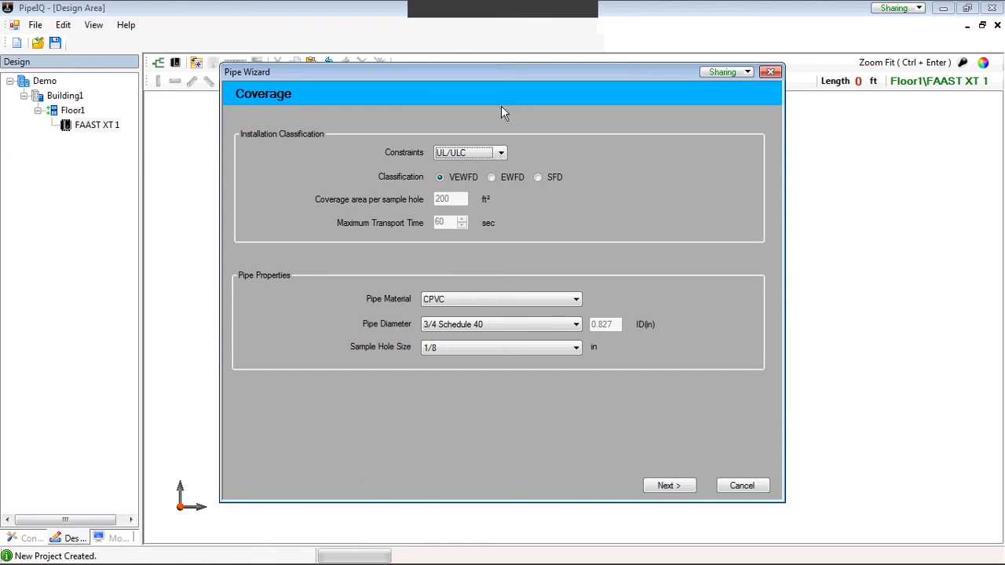
{"action": "left_click_drag", "start_coordinate": [496, 74], "coordinate": [527, 55]}
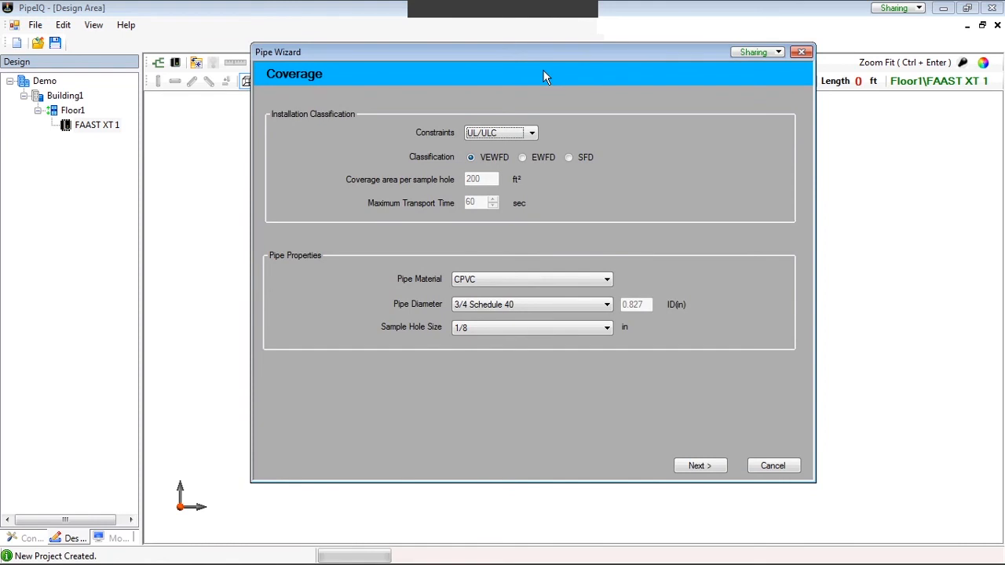
{"action": "left_click_drag", "start_coordinate": [546, 76], "coordinate": [534, 37]}
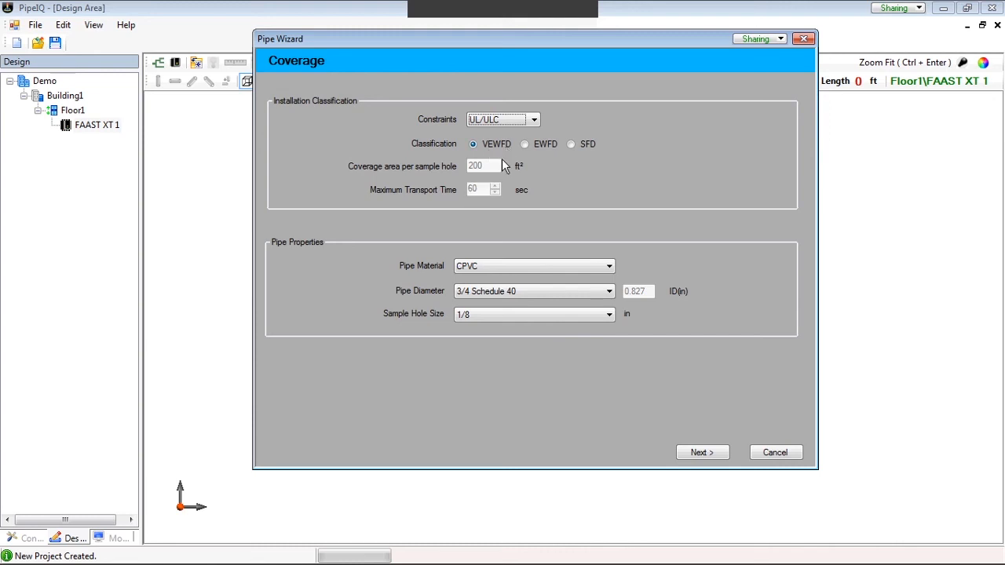
- Try the EWFD and SFD classifications, inspect SFD's coverage area per sample hole, and set the classification back to VEWFD
{"action": "left_click", "coordinate": [526, 144]}
{"action": "left_click", "coordinate": [571, 144]}
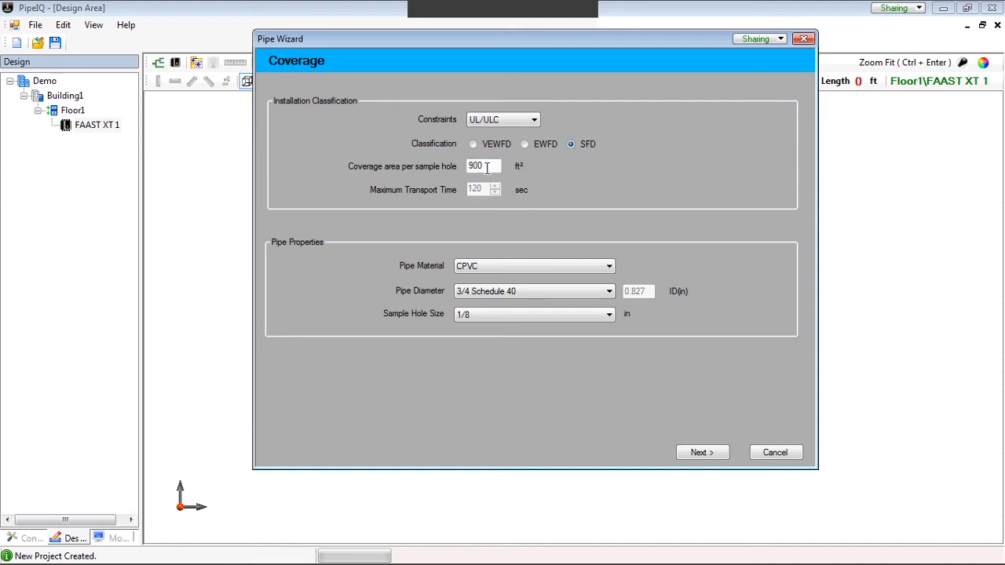
{"action": "left_click_drag", "start_coordinate": [487, 167], "coordinate": [442, 163]}
{"action": "left_click", "coordinate": [474, 145]}
{"action": "left_click_drag", "start_coordinate": [564, 45], "coordinate": [531, 45]}
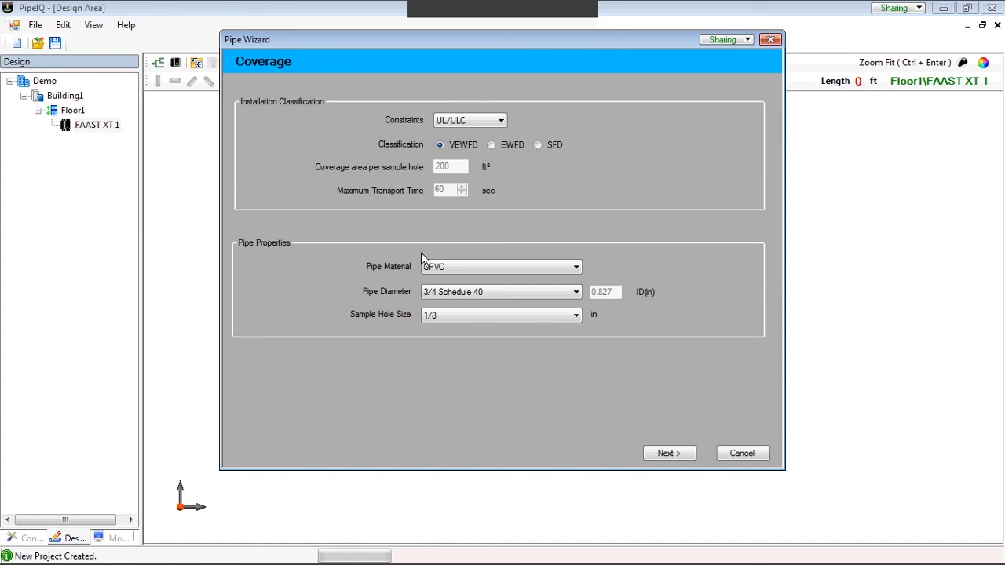
- Check the available pipe materials and pipe diameters, keeping CPVC and 3/4 Schedule 40
{"action": "left_click", "coordinate": [578, 268]}
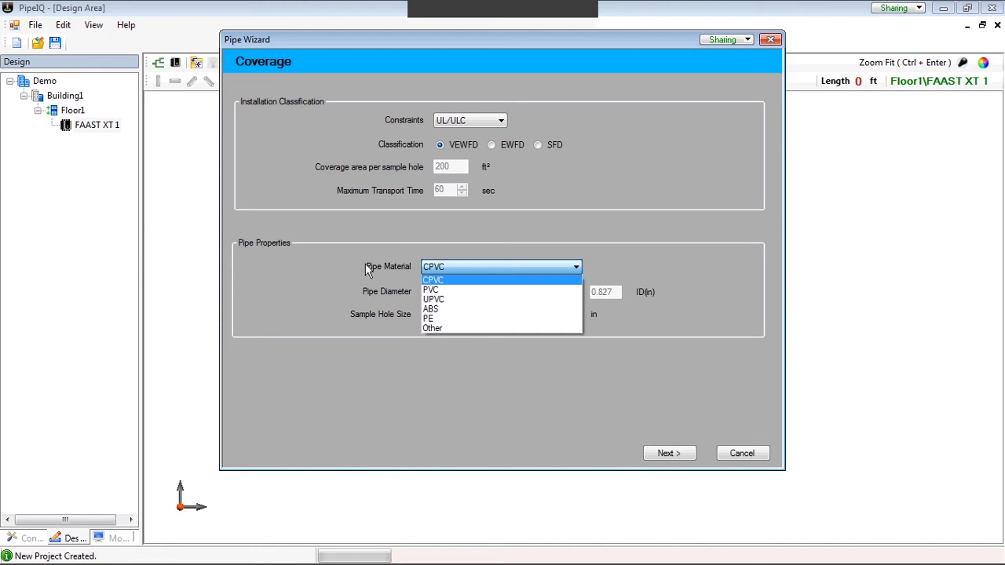
{"action": "left_click", "coordinate": [348, 275]}
{"action": "left_click", "coordinate": [437, 268]}
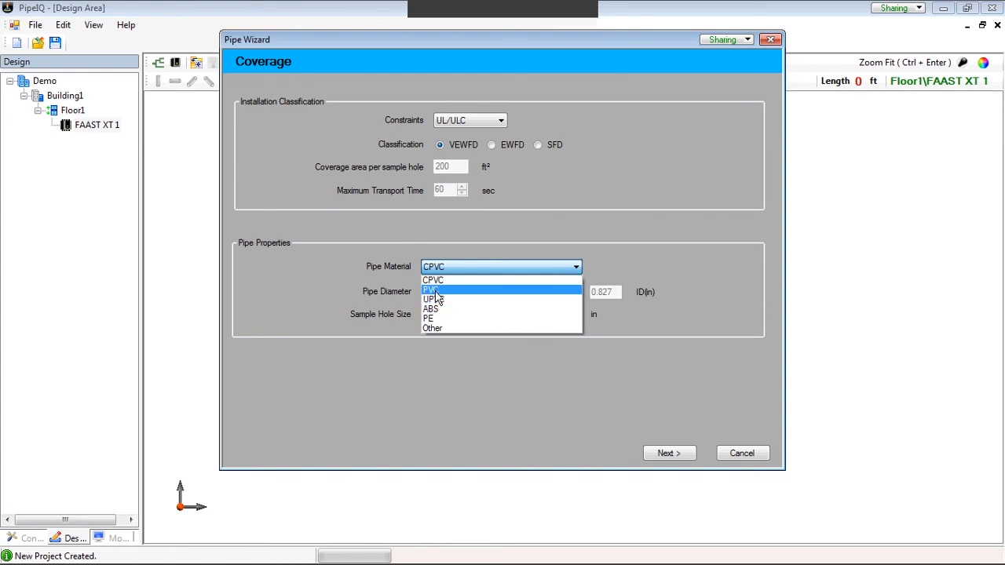
{"action": "left_click", "coordinate": [372, 231]}
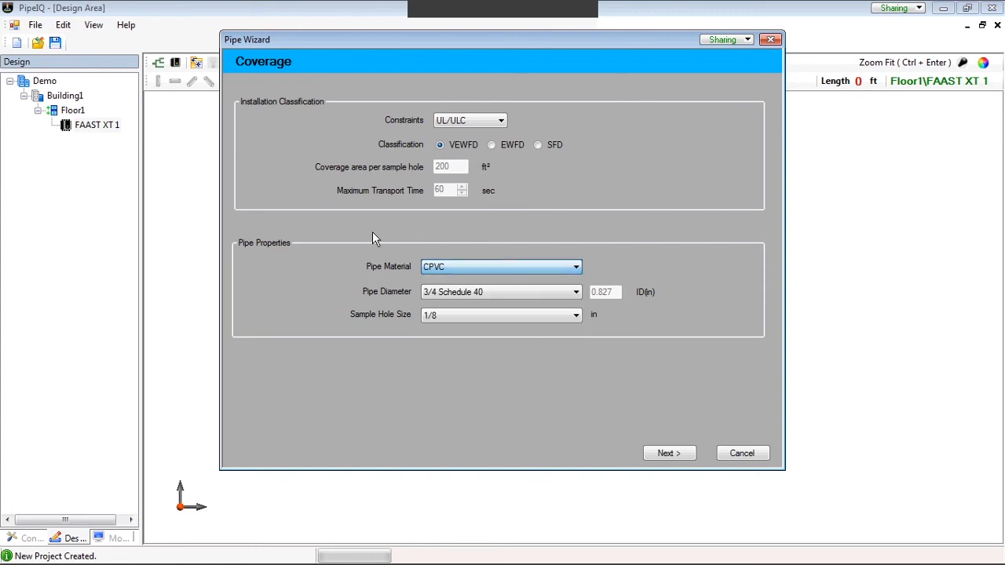
{"action": "left_click", "coordinate": [432, 296]}
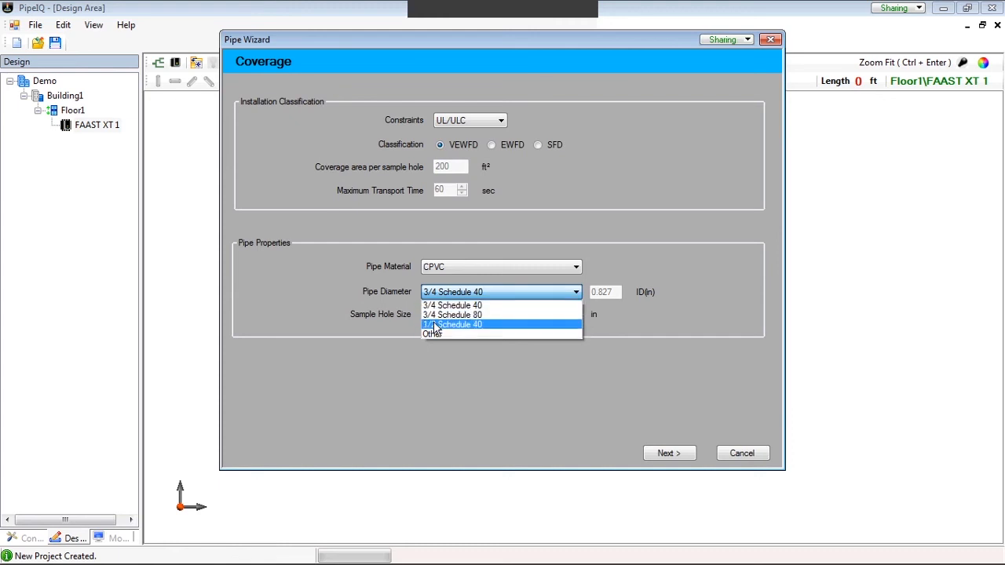
{"action": "left_click", "coordinate": [416, 269]}
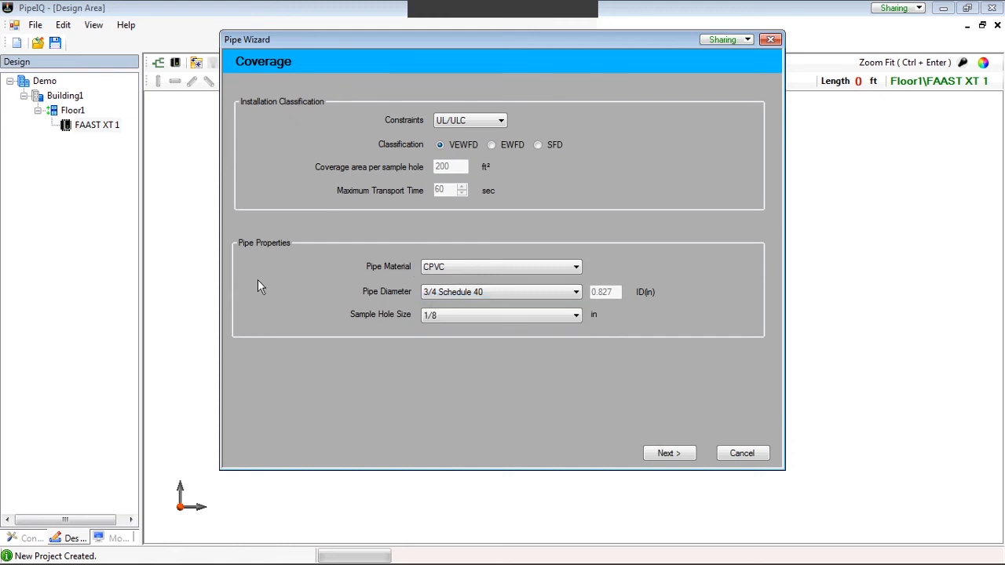
- Accept the coverage settings, set the room length to 110 ft and width to 45 ft, and choose four inlets
{"action": "left_click", "coordinate": [669, 453]}
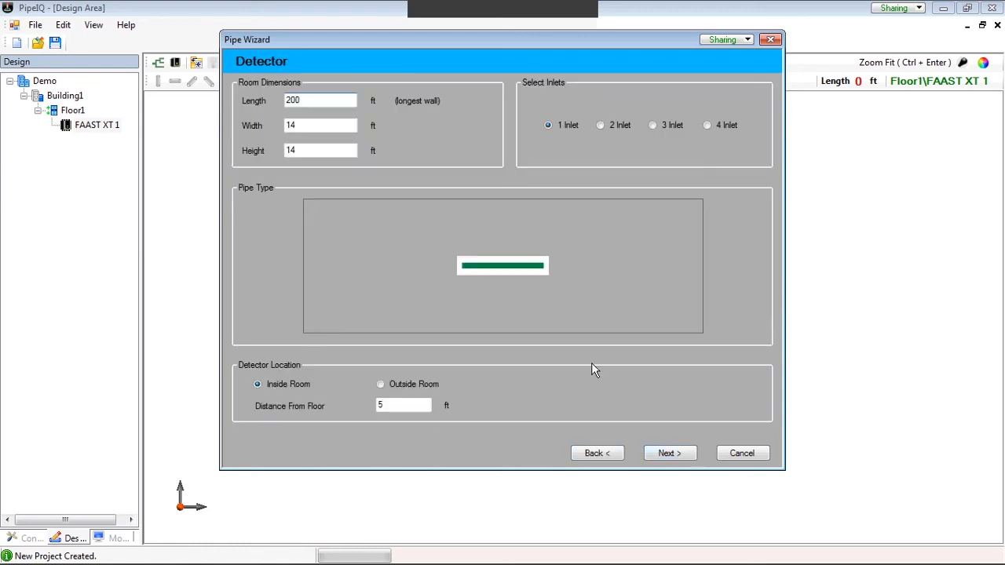
{"action": "left_click", "coordinate": [305, 102]}
{"action": "double_click", "coordinate": [304, 103]}
{"action": "type", "text": "110"}
{"action": "key", "text": "Tab"}
{"action": "type", "text": "45"}
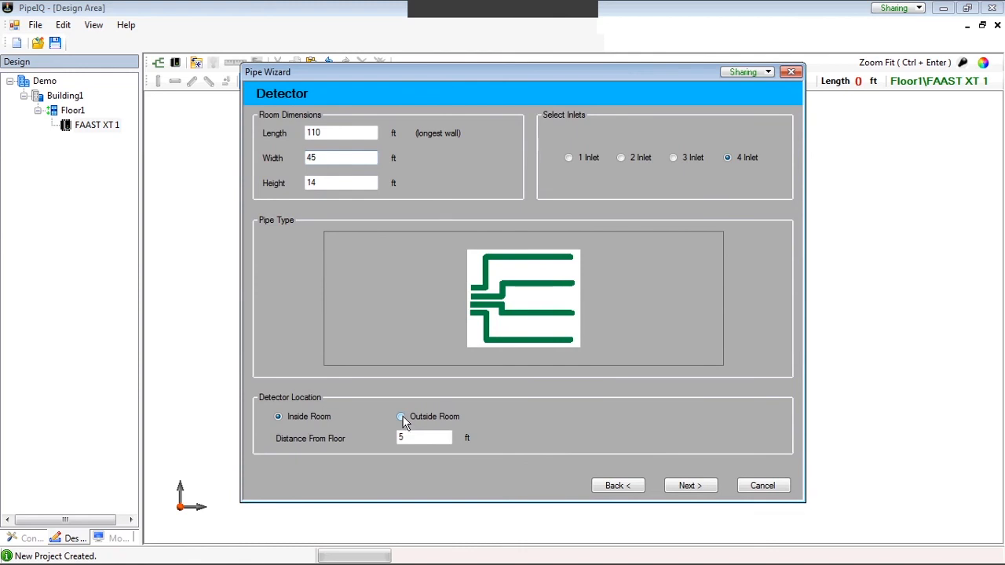
- Try the Outside Room detector location, return it to Inside Room, and proceed to the pipe network settings
{"action": "left_click", "coordinate": [403, 417]}
{"action": "mouse_move", "coordinate": [478, 417]}
{"action": "left_click", "coordinate": [282, 418]}
{"action": "left_click", "coordinate": [421, 442]}
{"action": "left_click", "coordinate": [690, 485]}
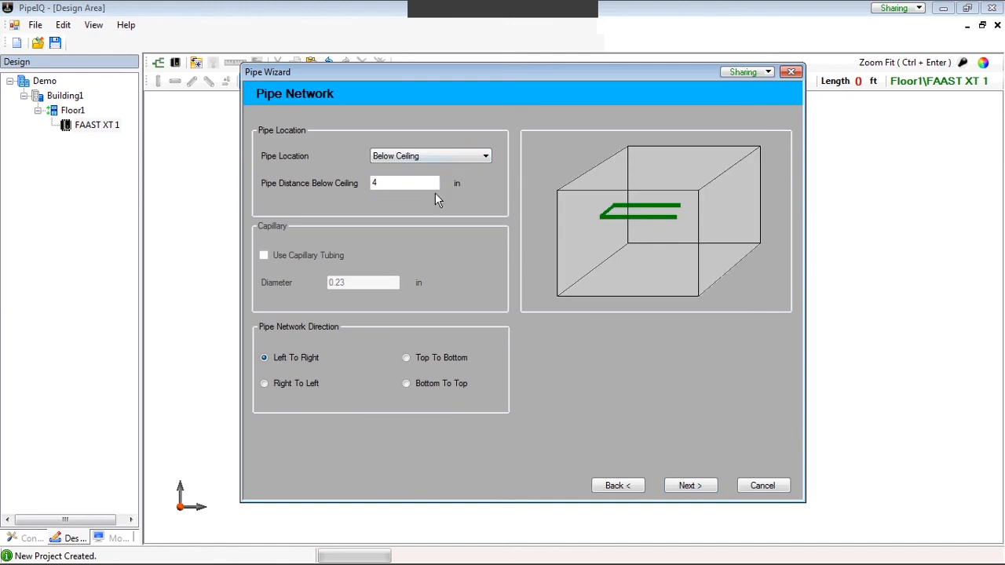
- Try the Above Ceiling and Below Floor pipe locations, inspect their distance and capillary settings, and return the location to Below Ceiling
{"action": "left_click", "coordinate": [398, 154]}
{"action": "left_click", "coordinate": [411, 156]}
{"action": "left_click", "coordinate": [411, 155]}
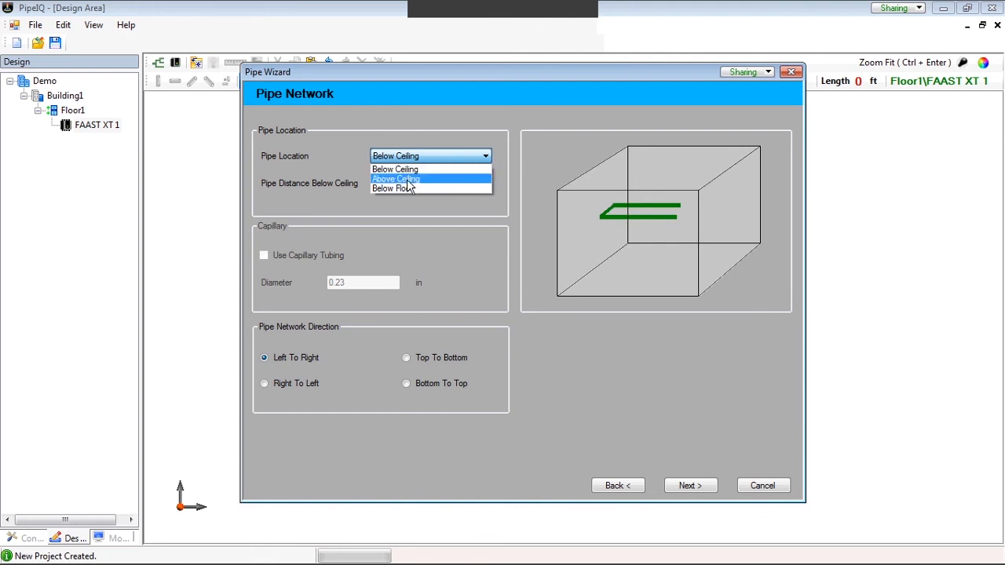
{"action": "left_click", "coordinate": [404, 179]}
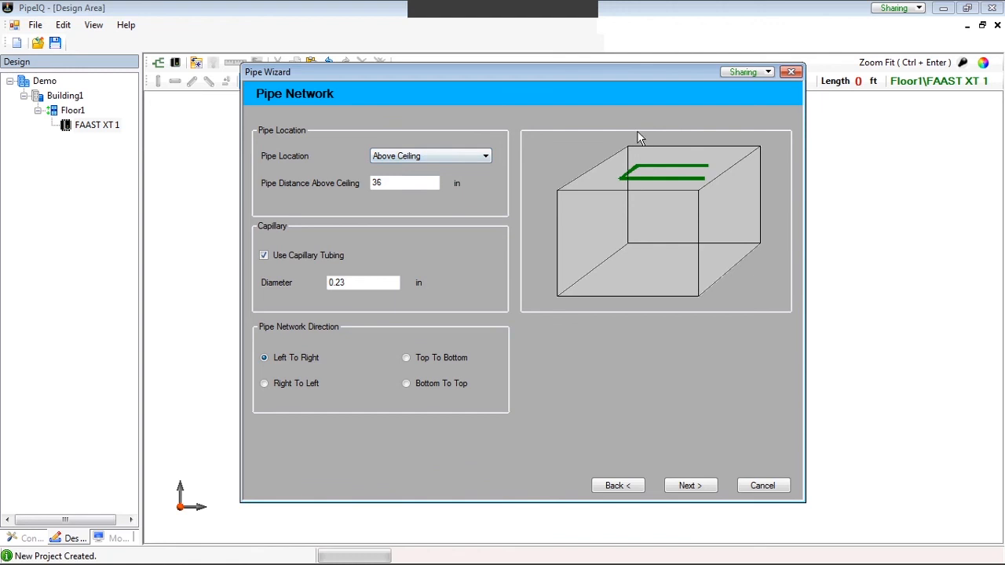
{"action": "left_click", "coordinate": [387, 185]}
{"action": "left_click", "coordinate": [356, 283]}
{"action": "left_click", "coordinate": [480, 157]}
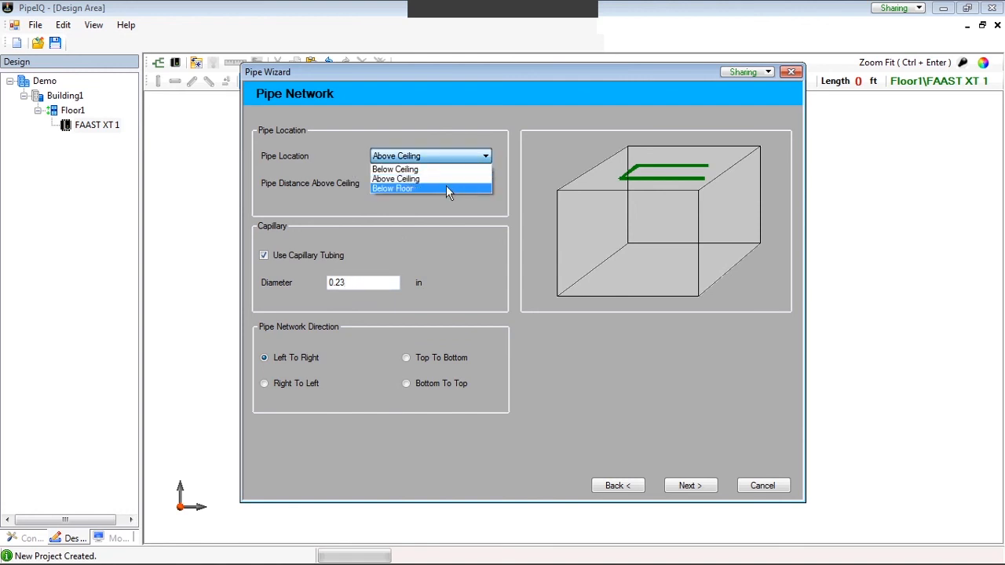
{"action": "left_click", "coordinate": [448, 188]}
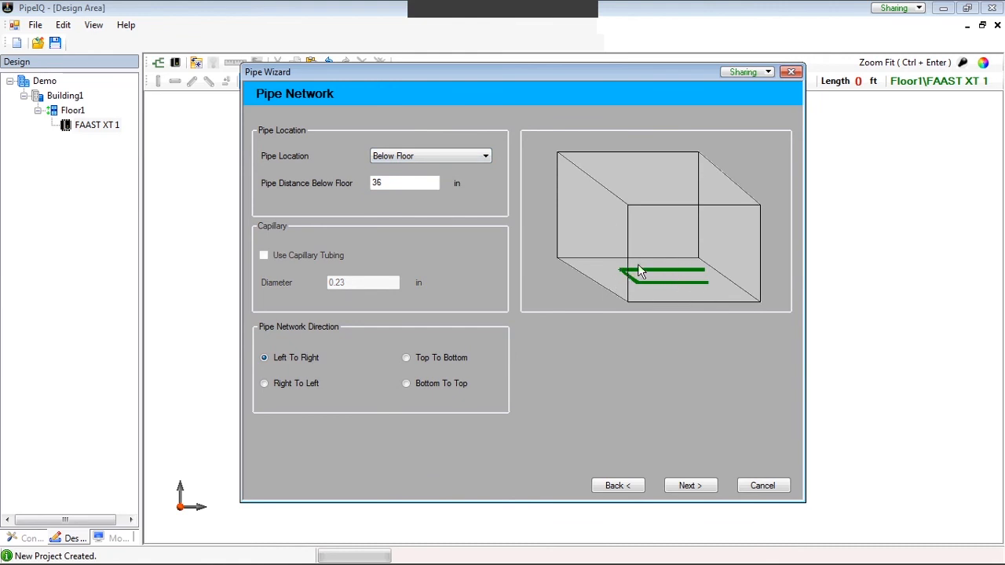
{"action": "left_click", "coordinate": [444, 157]}
{"action": "left_click", "coordinate": [386, 170]}
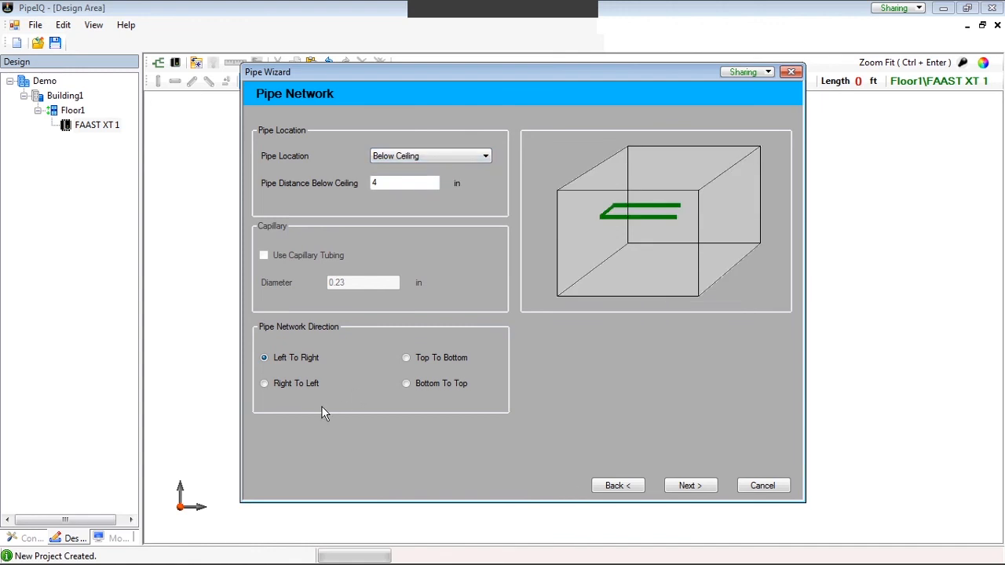
{"action": "left_click_drag", "start_coordinate": [450, 77], "coordinate": [637, 145]}
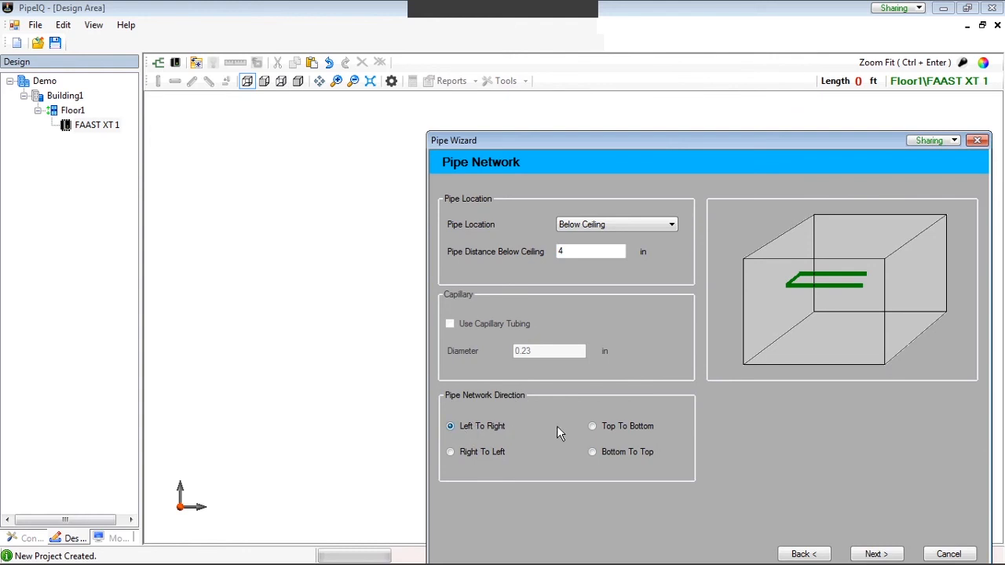
{"action": "left_click_drag", "start_coordinate": [547, 138], "coordinate": [340, 469]}
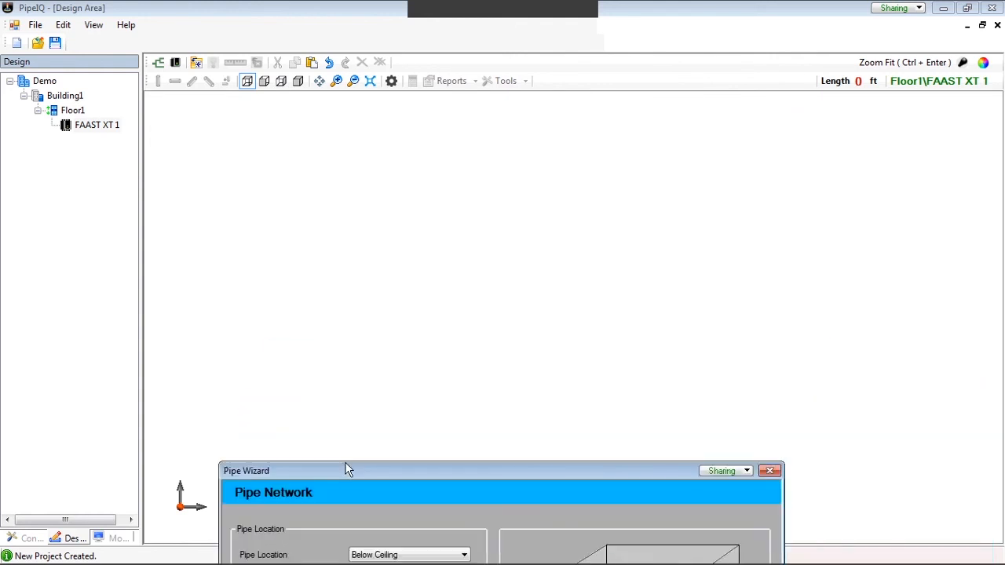
{"action": "left_click_drag", "start_coordinate": [500, 469], "coordinate": [503, 499]}
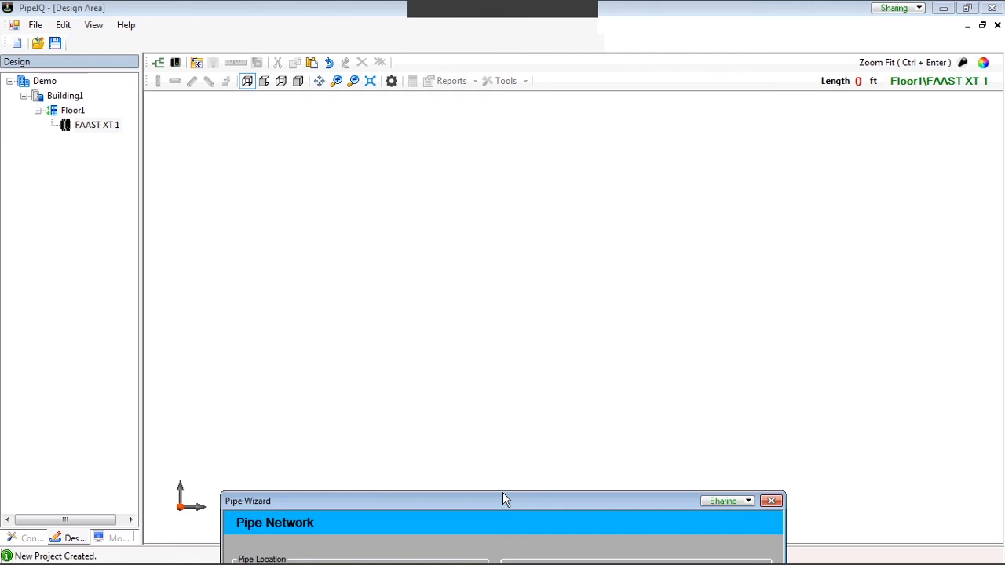
{"action": "left_click_drag", "start_coordinate": [503, 500], "coordinate": [550, 112]}
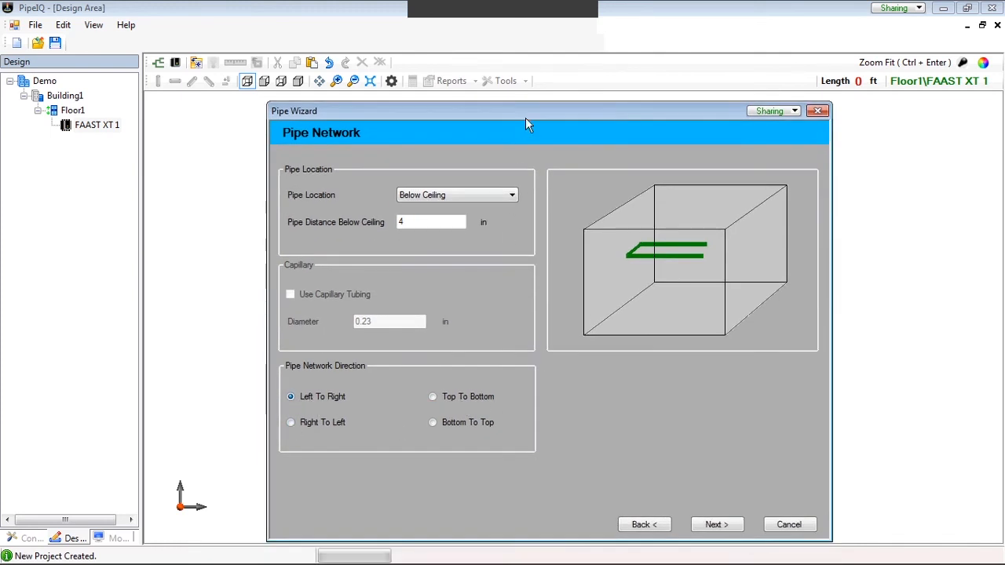
{"action": "left_click_drag", "start_coordinate": [526, 122], "coordinate": [483, 222]}
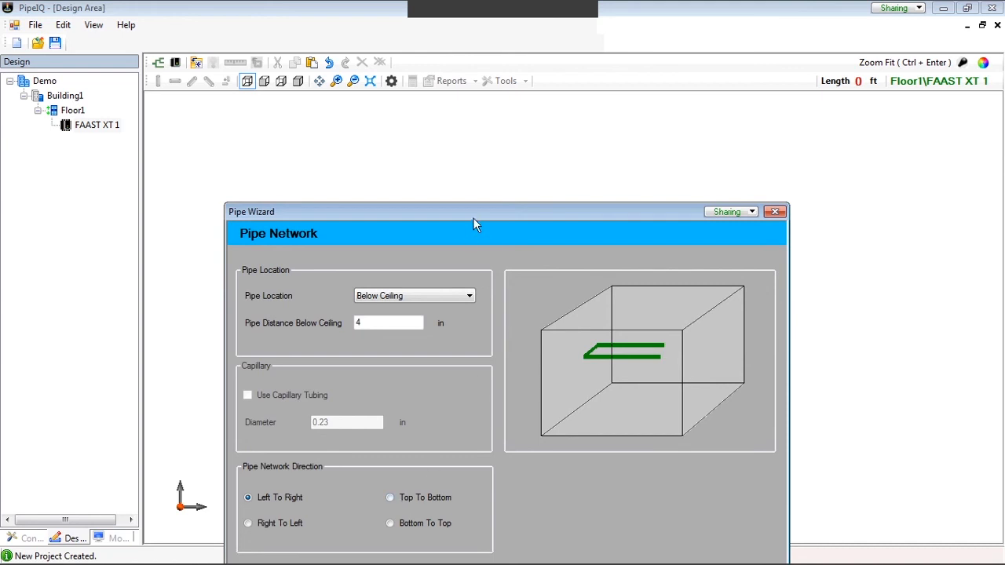
{"action": "left_click_drag", "start_coordinate": [473, 218], "coordinate": [509, 64]}
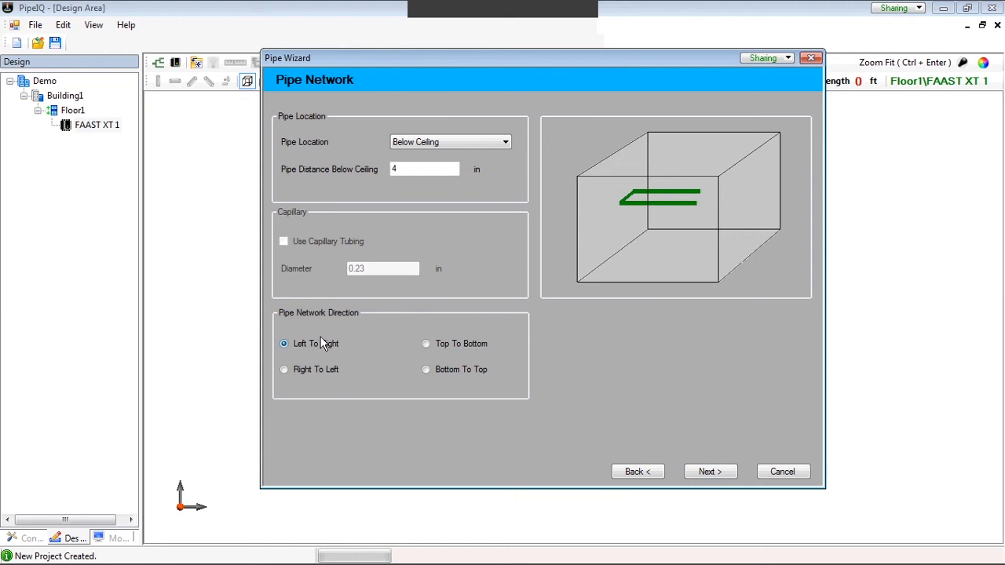
- Accept the pipe network settings with the Left To Right direction, review the design details, and generate the pipe network
{"action": "left_click", "coordinate": [702, 469]}
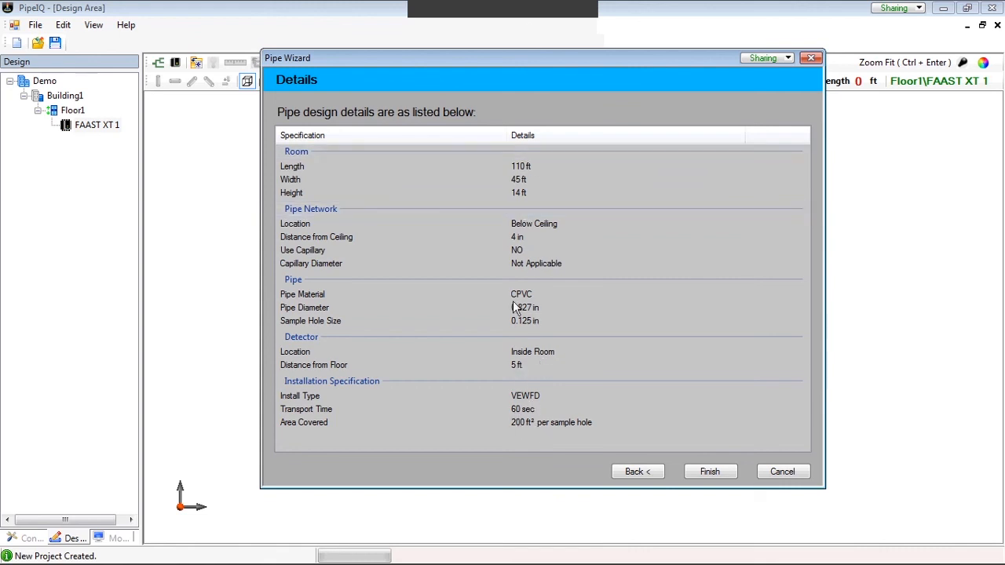
{"action": "left_click", "coordinate": [722, 470]}
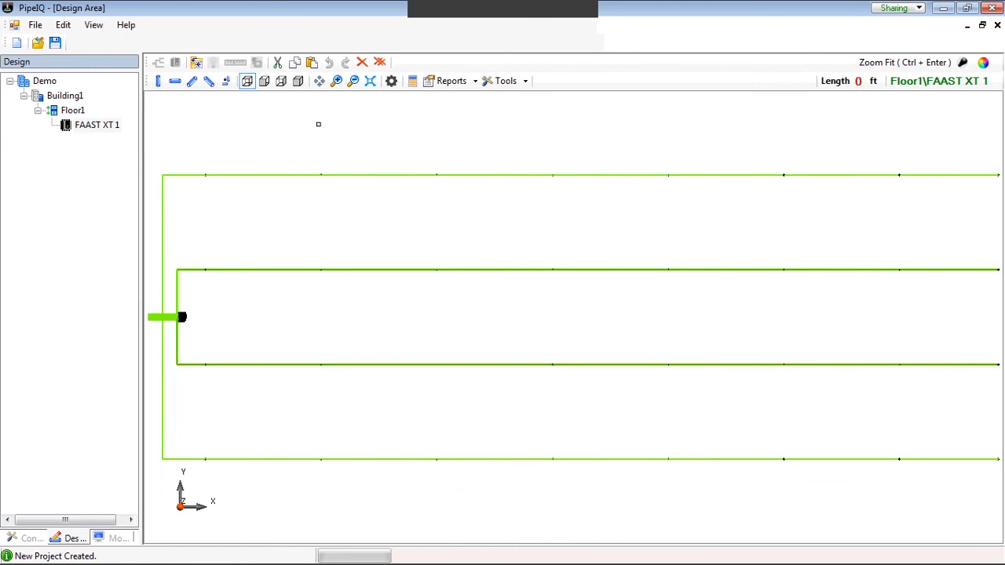
- Examine the generated pipe network in the front, right, isometric and top views, and fit the whole layout in the top view
{"action": "left_click", "coordinate": [265, 82]}
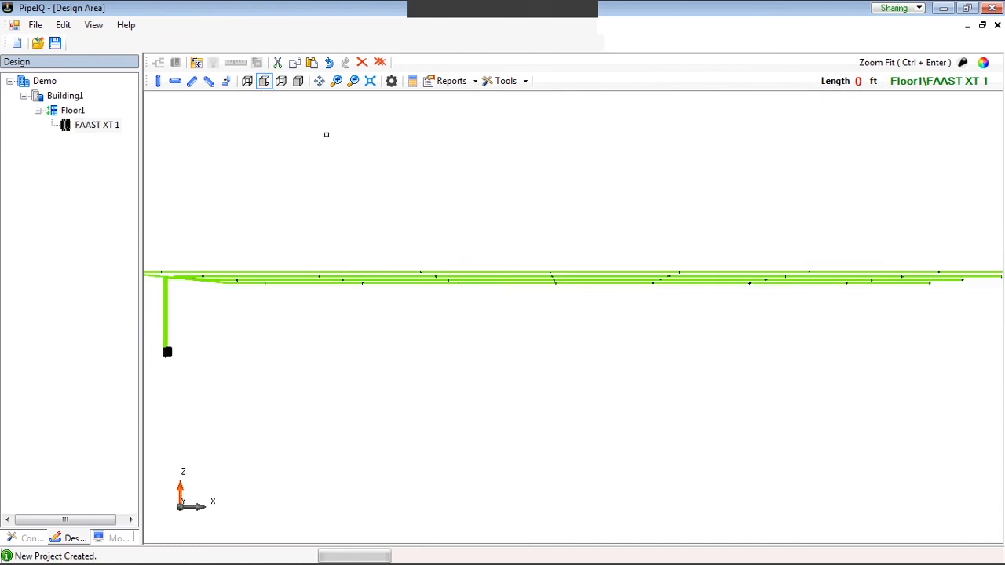
{"action": "left_click", "coordinate": [282, 84]}
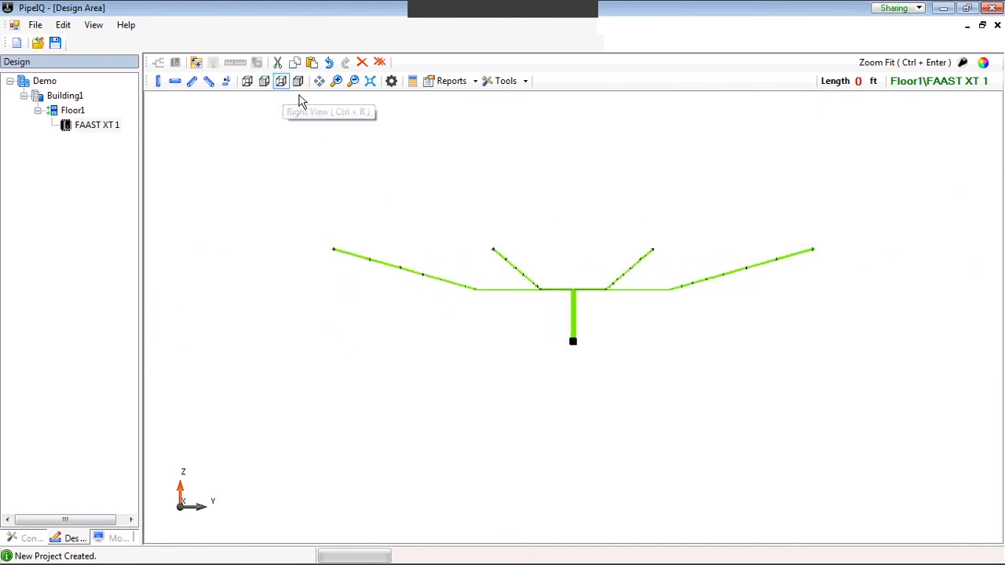
{"action": "left_click", "coordinate": [298, 82]}
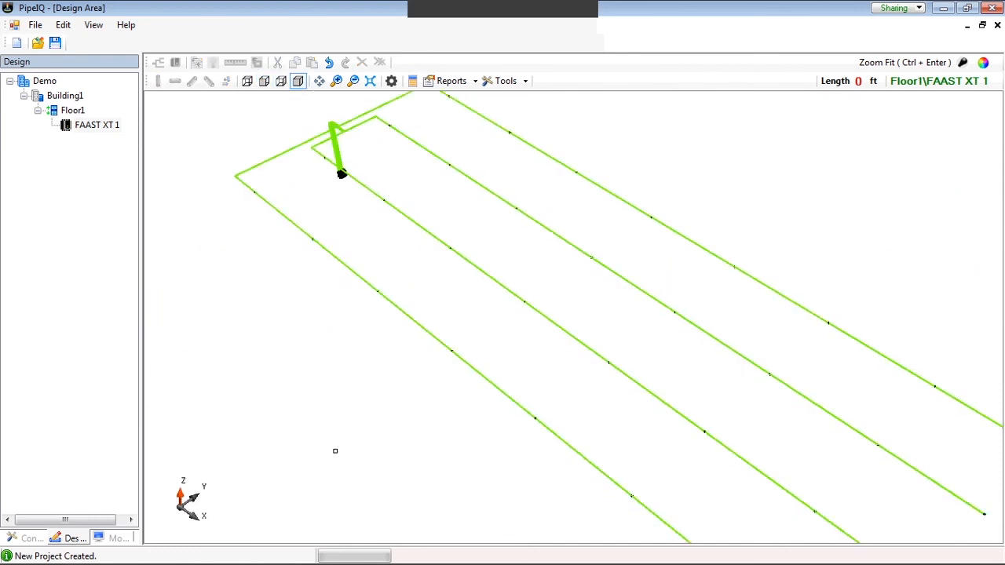
{"action": "left_click_drag", "start_coordinate": [344, 409], "coordinate": [471, 392]}
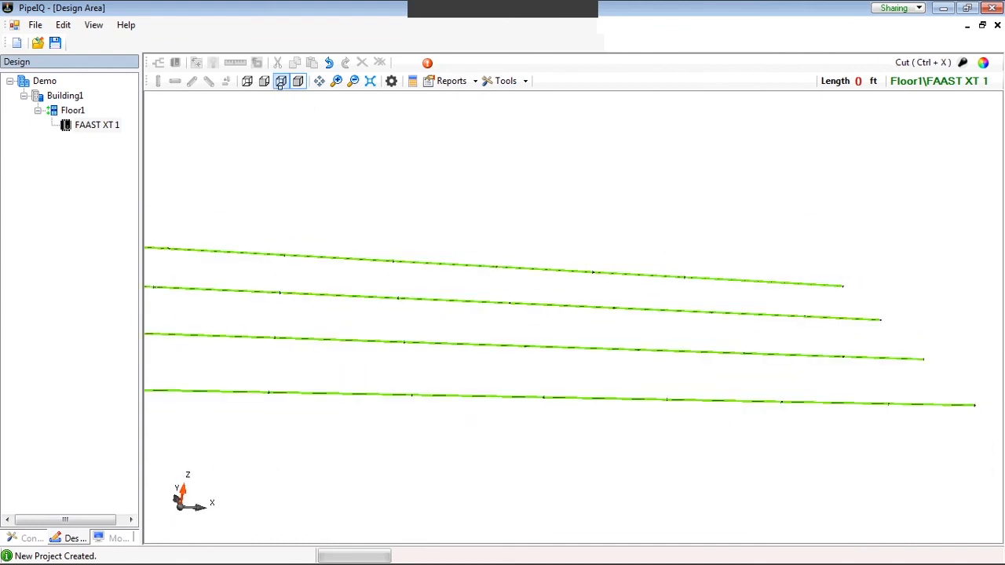
{"action": "left_click", "coordinate": [265, 88]}
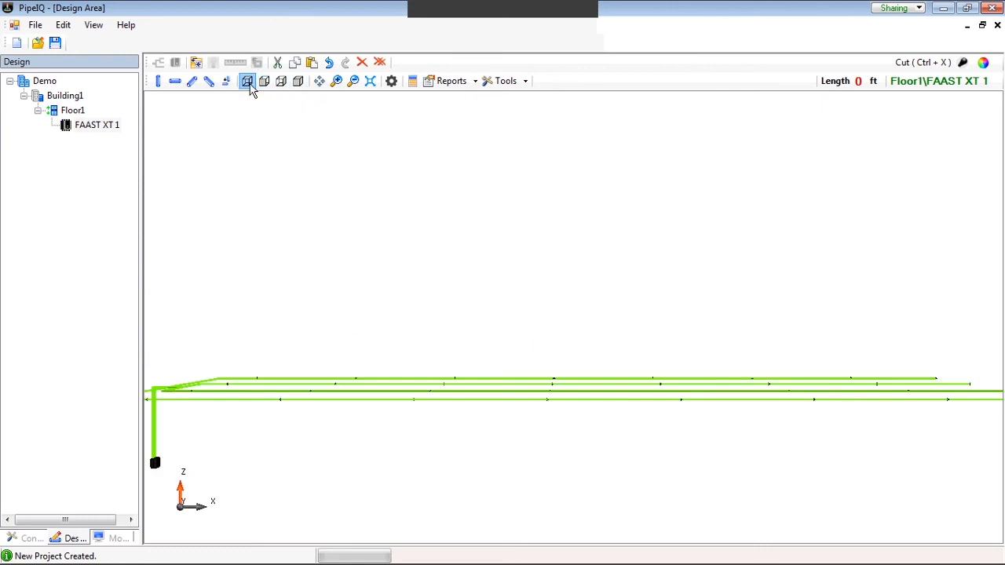
{"action": "left_click", "coordinate": [250, 88]}
{"action": "left_click", "coordinate": [280, 88]}
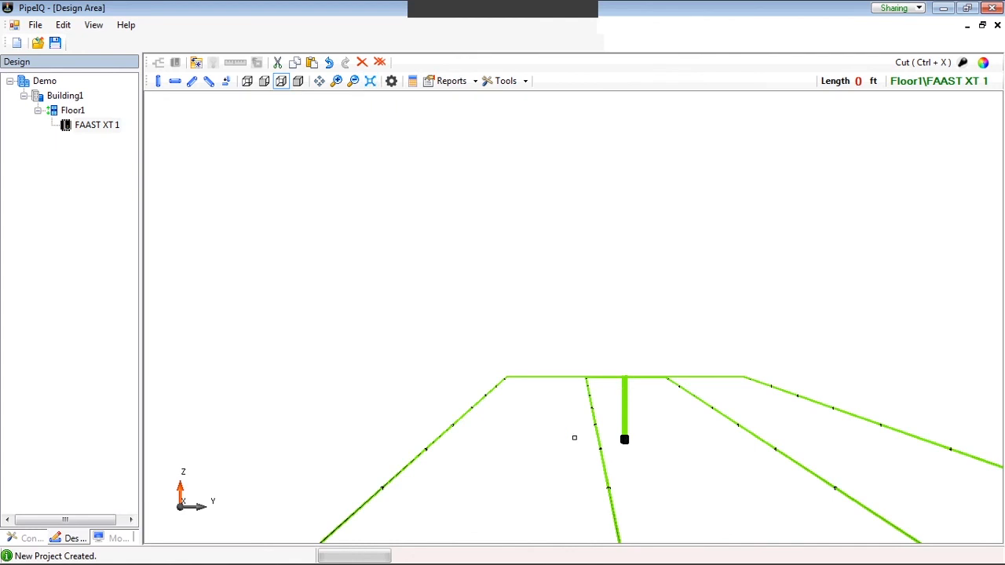
{"action": "left_click", "coordinate": [336, 83]}
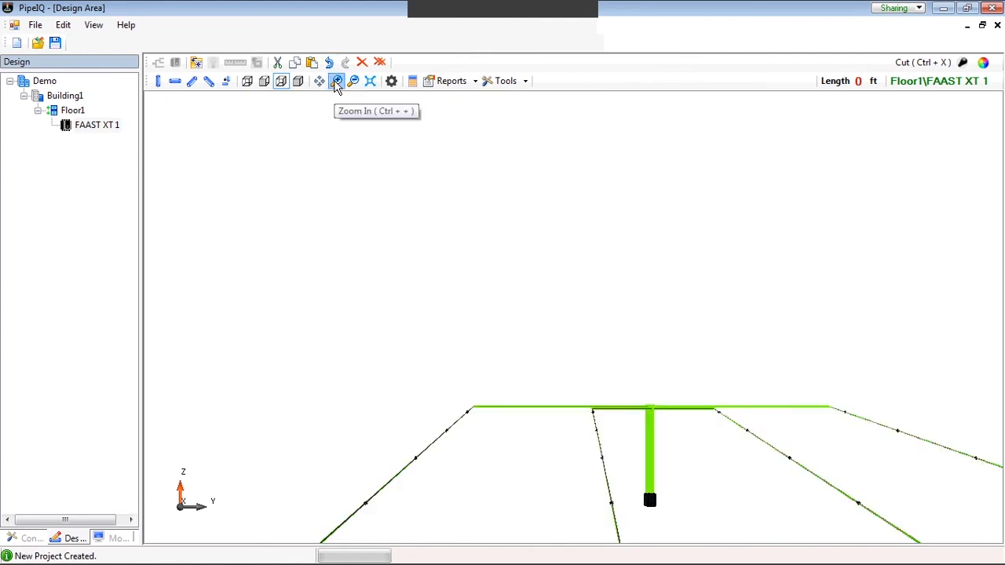
{"action": "left_click", "coordinate": [336, 83]}
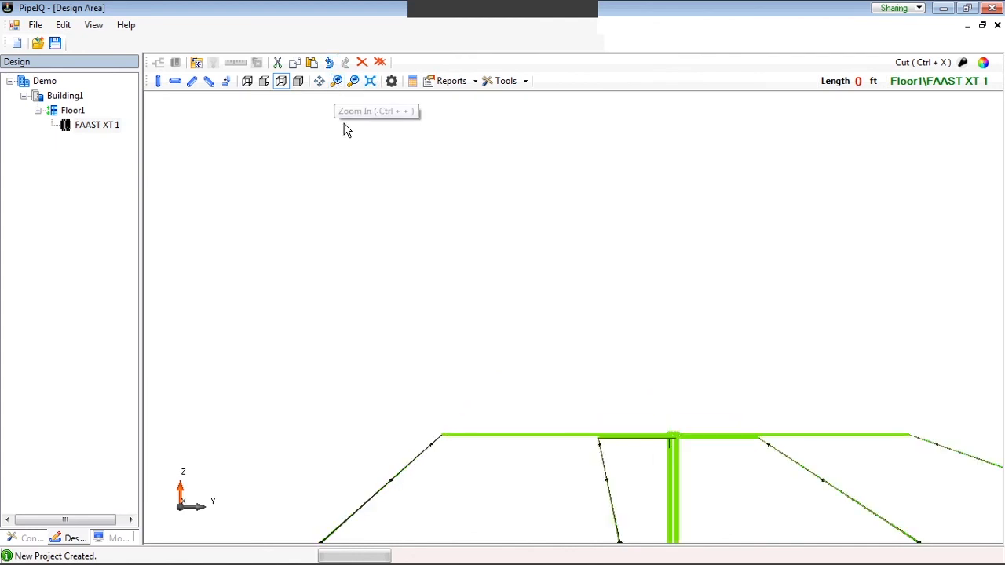
{"action": "left_click", "coordinate": [372, 83]}
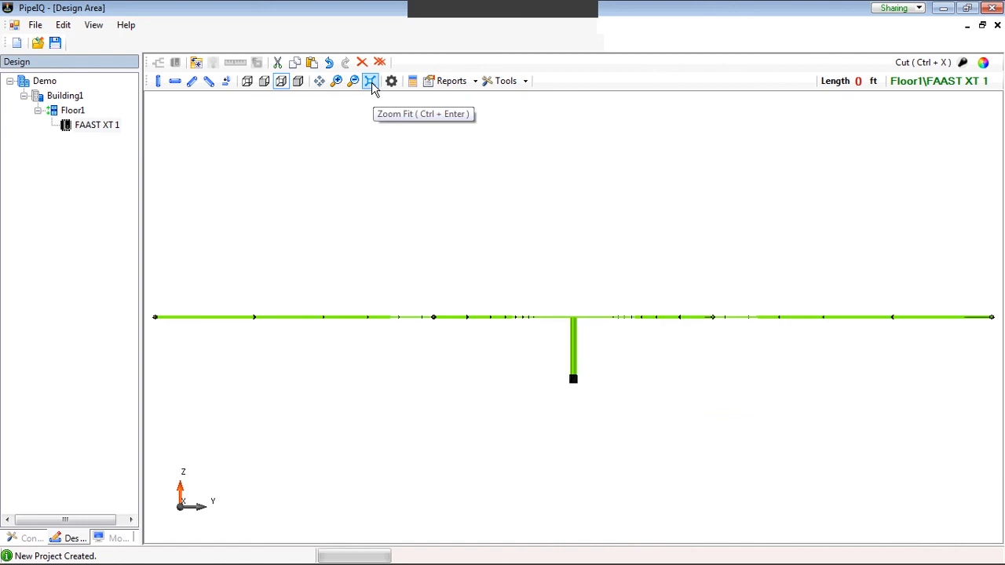
{"action": "left_click", "coordinate": [248, 83]}
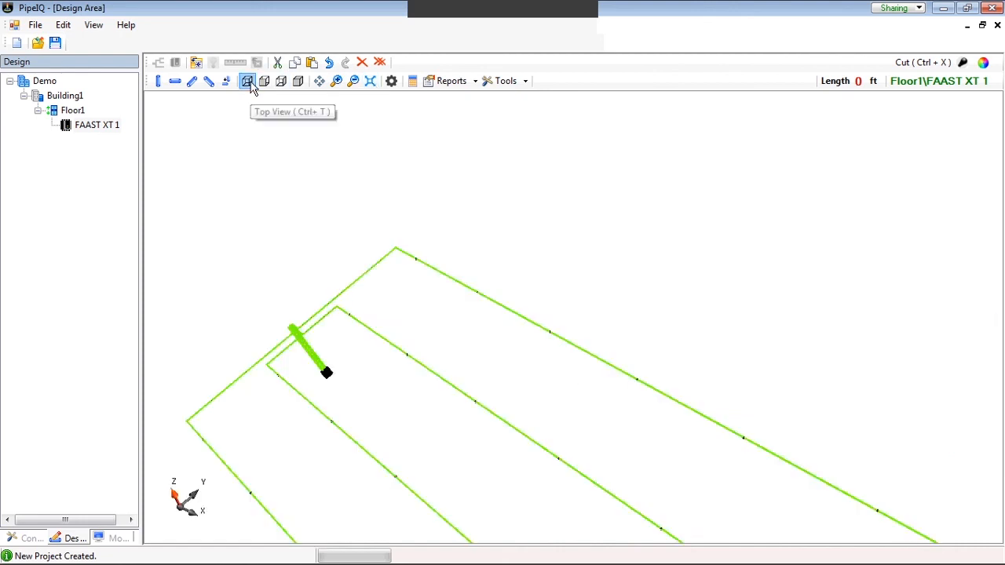
{"action": "left_click", "coordinate": [370, 83]}
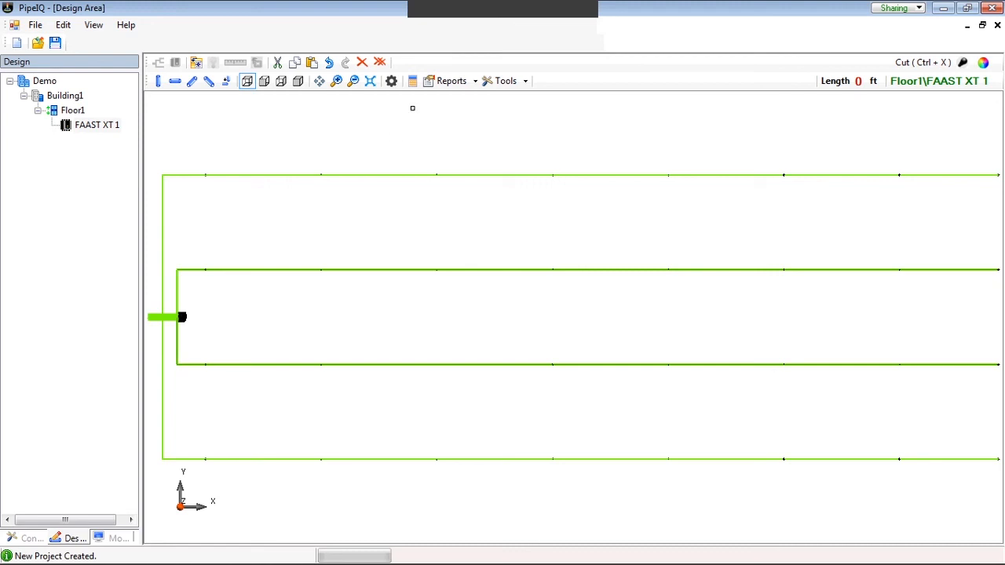
- Open the Bill Of Material report, review the pipe requirements and segments across its pages, and close the report
{"action": "left_click", "coordinate": [474, 82]}
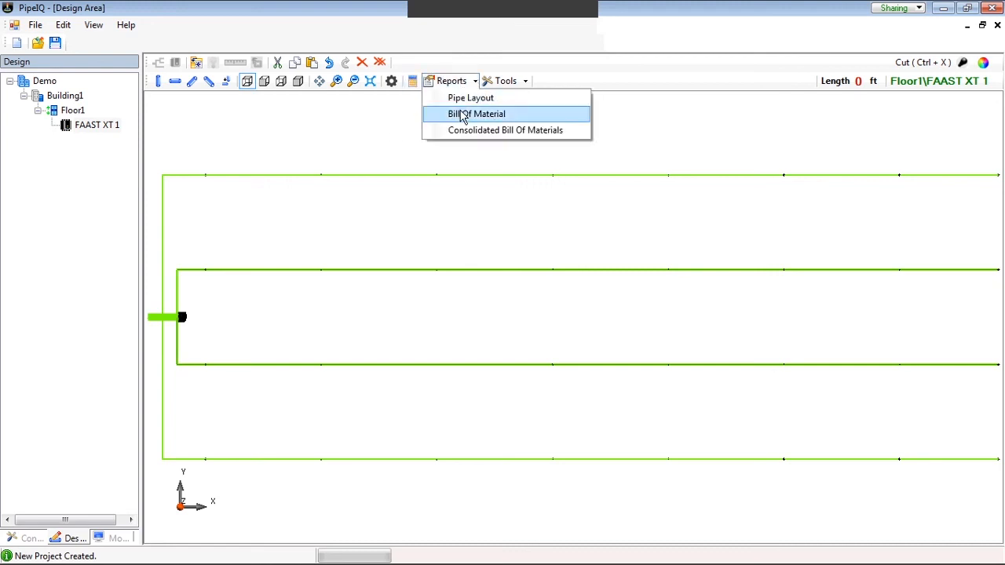
{"action": "left_click", "coordinate": [463, 115]}
{"action": "left_click", "coordinate": [538, 396]}
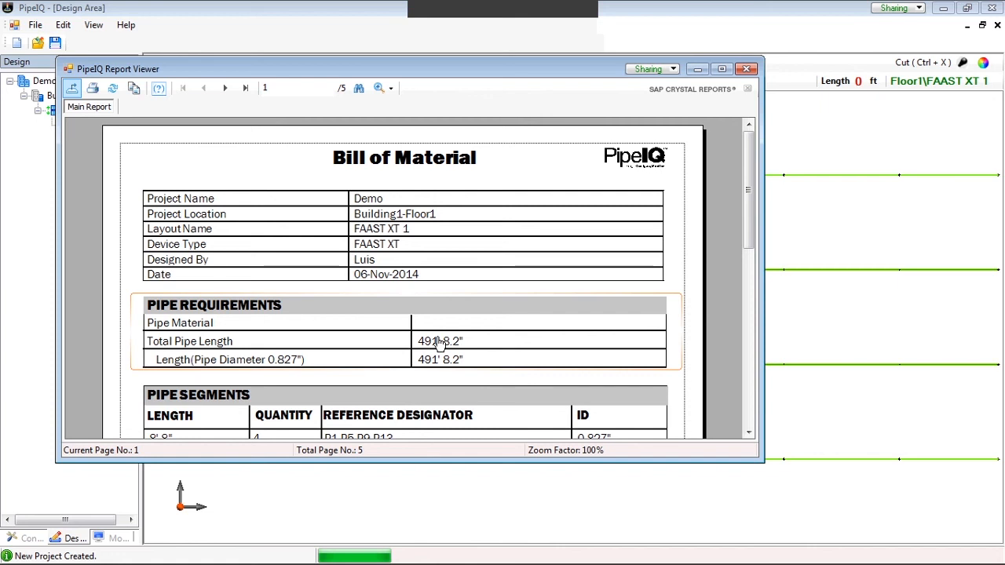
{"action": "scroll", "coordinate": [678, 251], "scroll_direction": "down", "scroll_amount": 2}
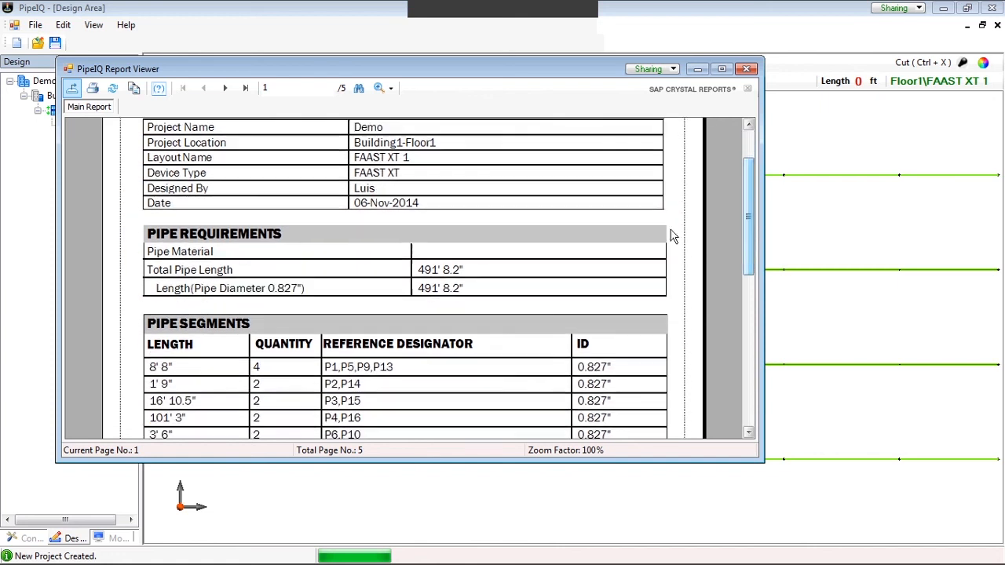
{"action": "left_click", "coordinate": [225, 88]}
{"action": "left_click", "coordinate": [224, 88]}
{"action": "left_click", "coordinate": [746, 69]}
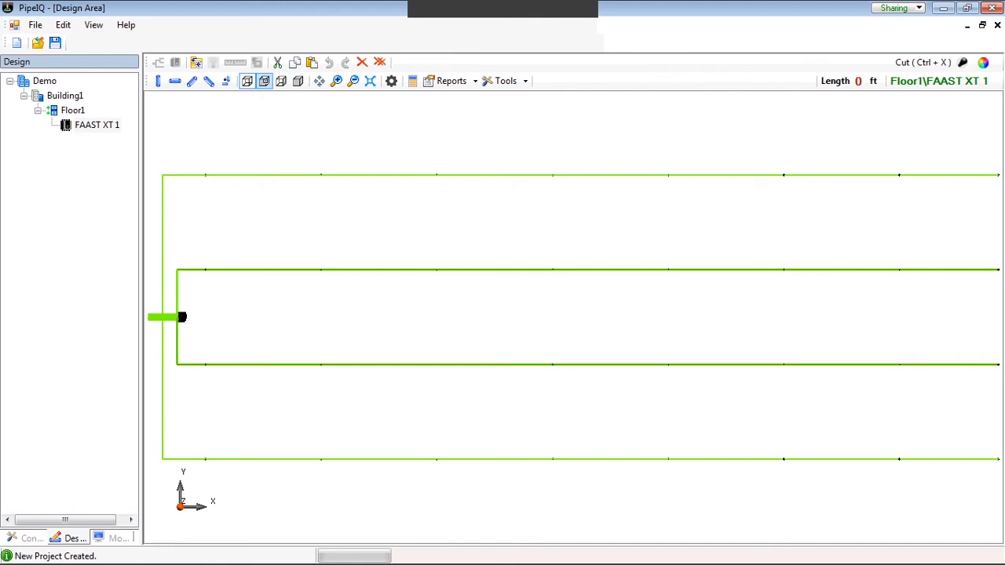
- In the front view, remove the end cap from the uppermost long pipe run
{"action": "left_click", "coordinate": [264, 82]}
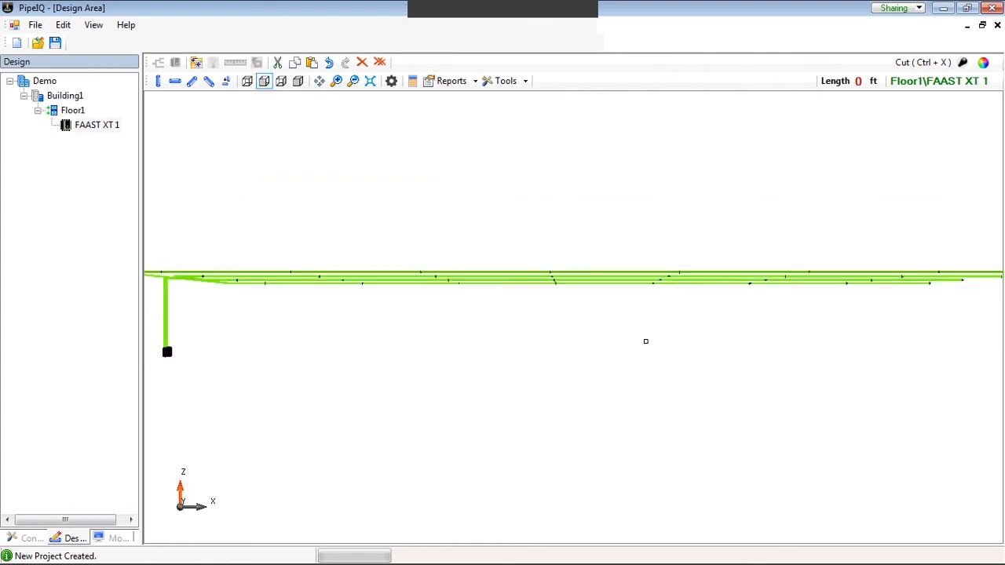
{"action": "left_click", "coordinate": [336, 81]}
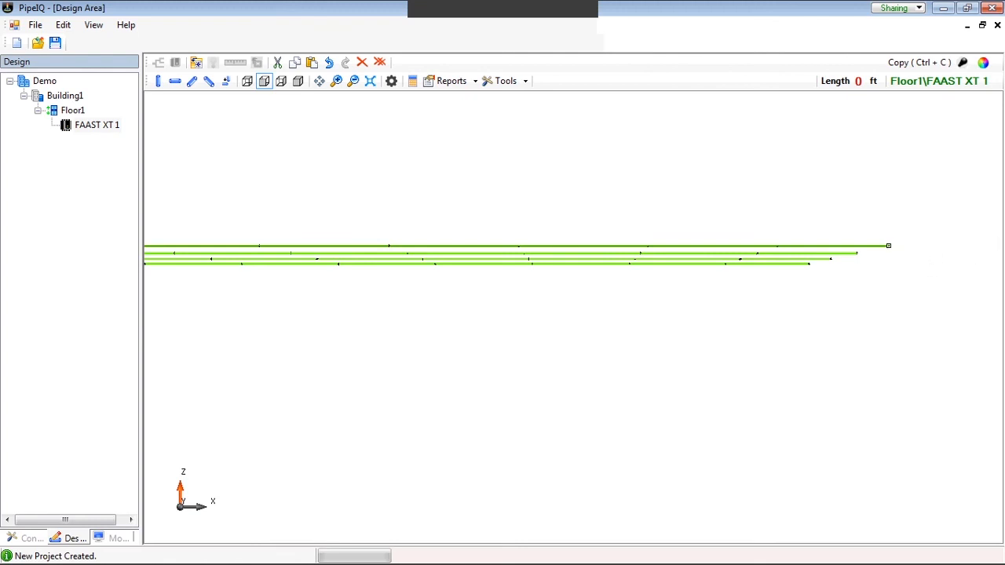
{"action": "double_click", "coordinate": [889, 246]}
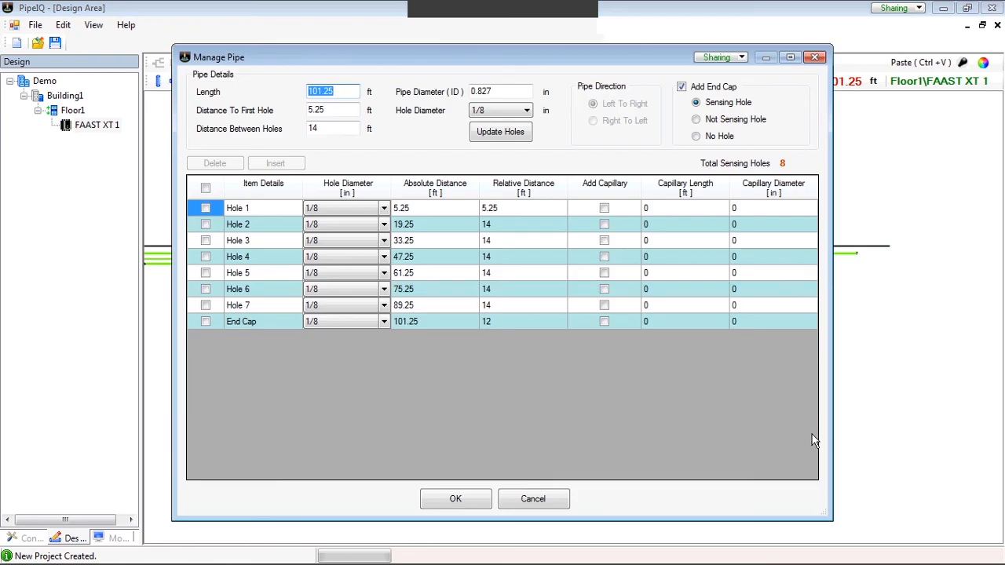
{"action": "left_click", "coordinate": [682, 87]}
{"action": "left_click", "coordinate": [476, 498]}
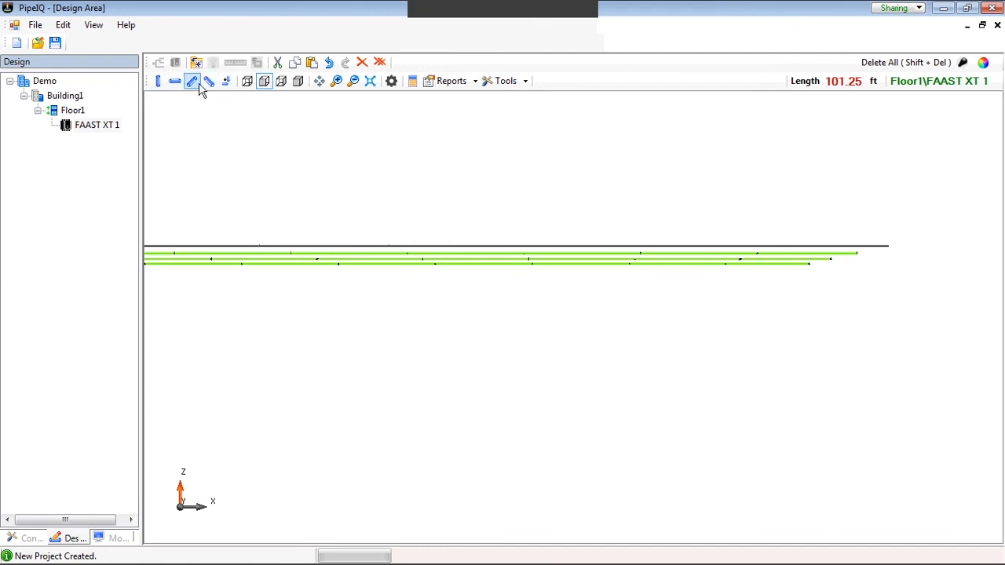
- Add a 2 ft vertical pipe running Top To Bottom at the open end of the uppermost pipe run
{"action": "left_click", "coordinate": [158, 86]}
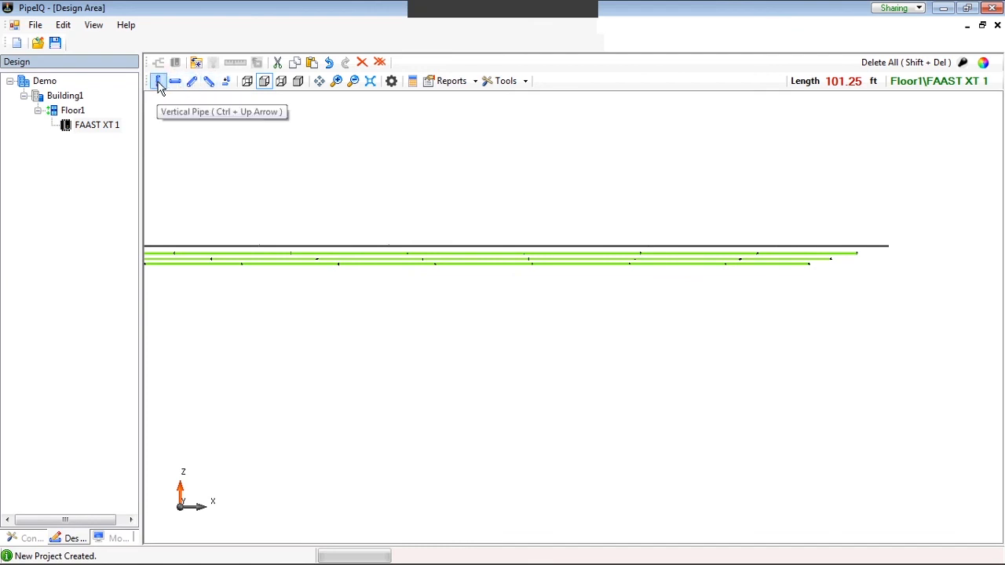
{"action": "left_click", "coordinate": [158, 87]}
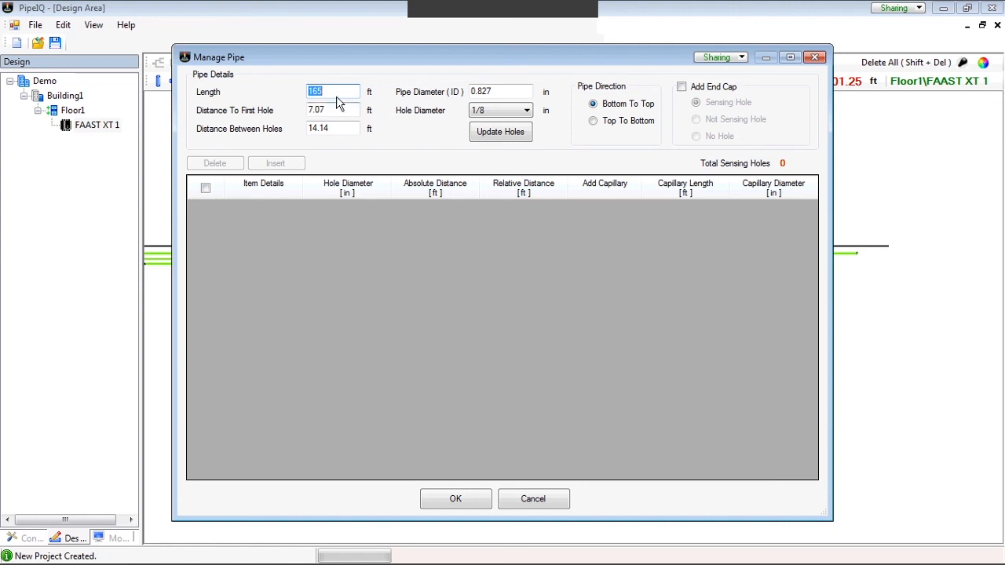
{"action": "type", "text": "2"}
{"action": "left_click", "coordinate": [595, 122]}
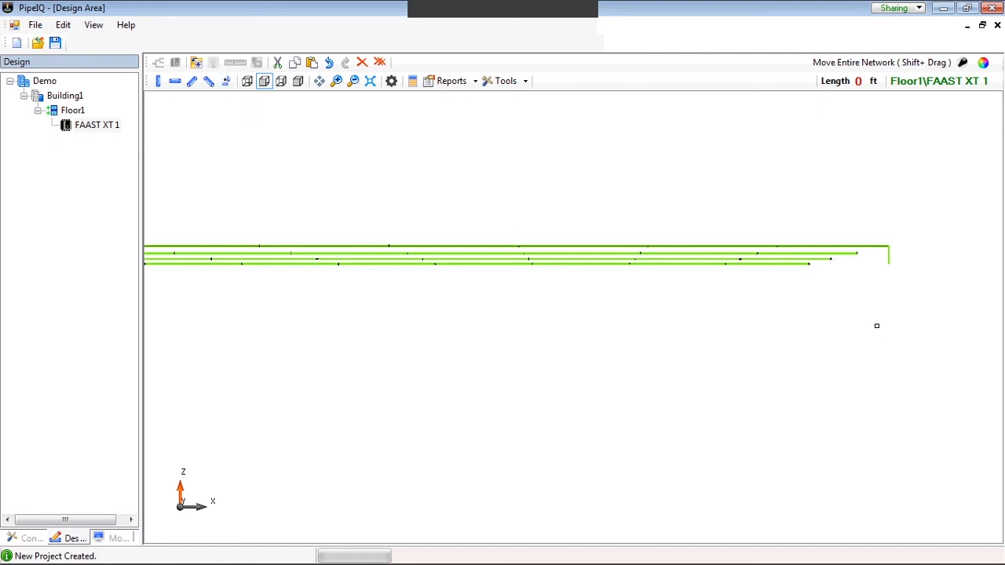
- Add a 2 ft horizontal pipe running Left To Right and connect it to the lower end of the 2 ft drop pipe
{"action": "left_click", "coordinate": [889, 260]}
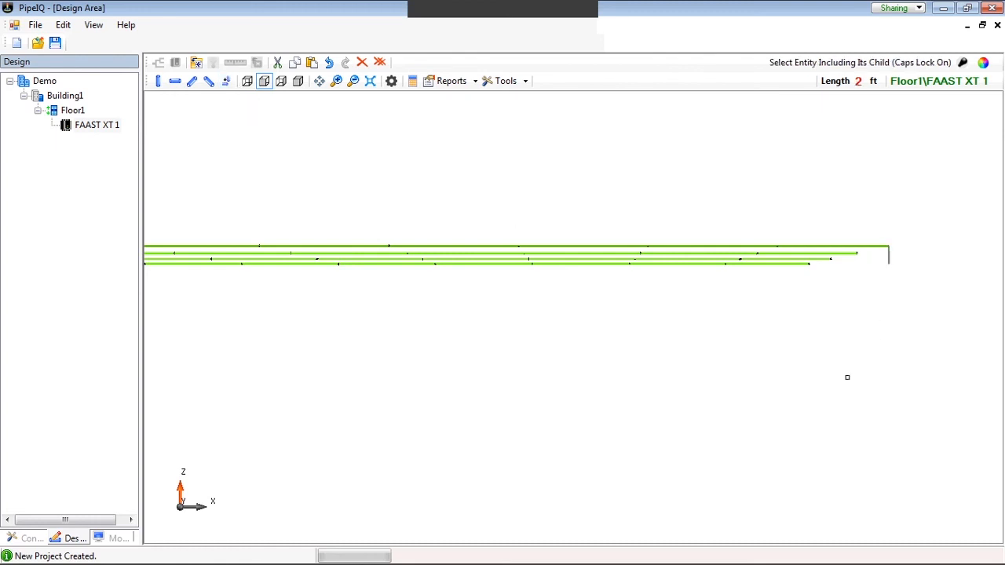
{"action": "left_click", "coordinate": [175, 80]}
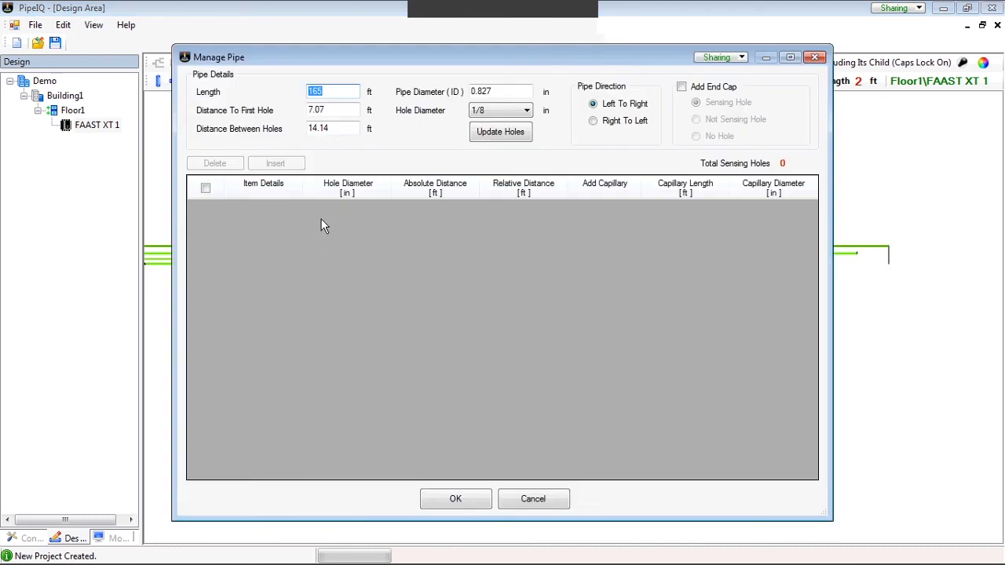
{"action": "type", "text": "2"}
{"action": "left_click", "coordinate": [455, 498]}
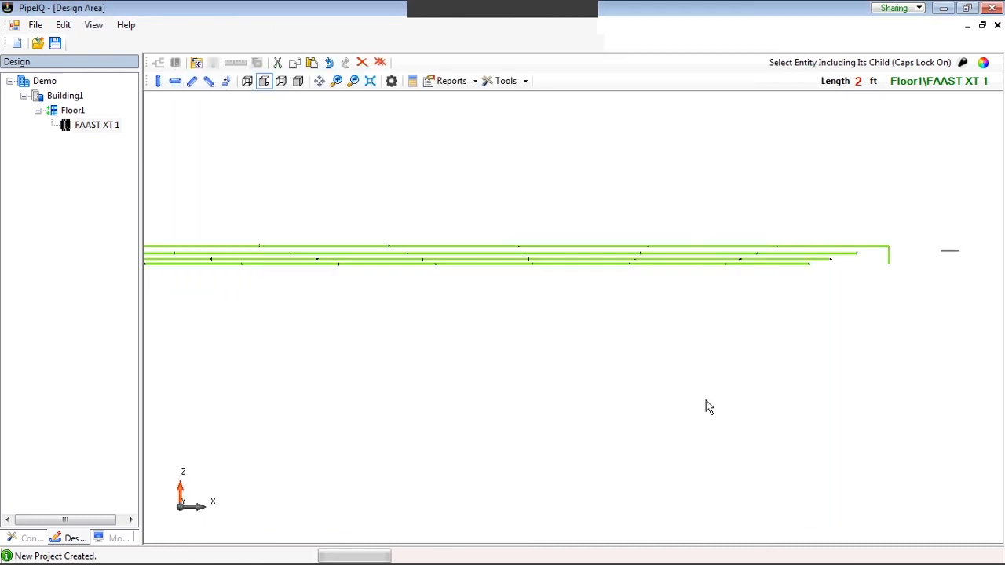
{"action": "left_click", "coordinate": [889, 258]}
{"action": "left_click", "coordinate": [957, 283]}
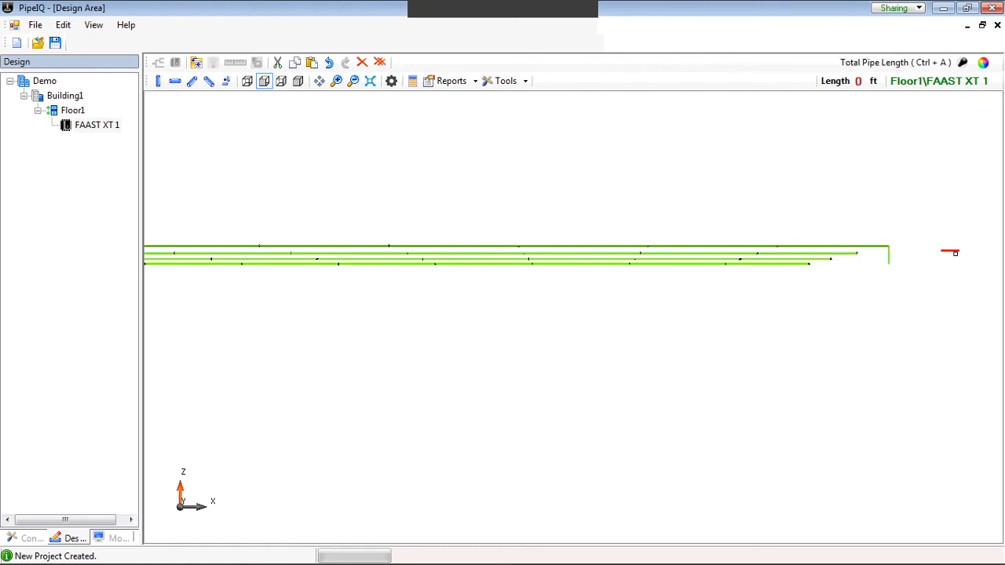
{"action": "left_click", "coordinate": [955, 252]}
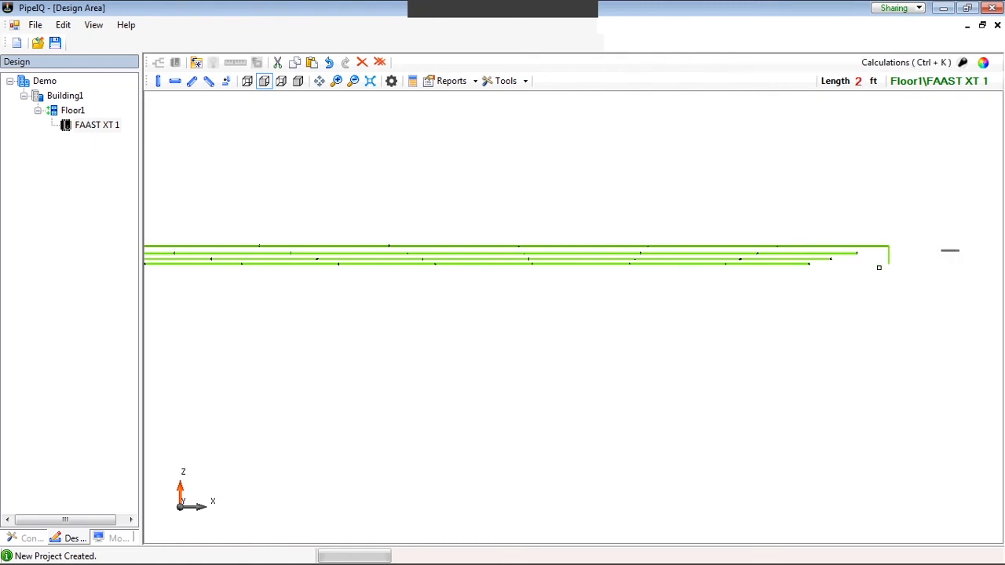
{"action": "left_click", "coordinate": [889, 257]}
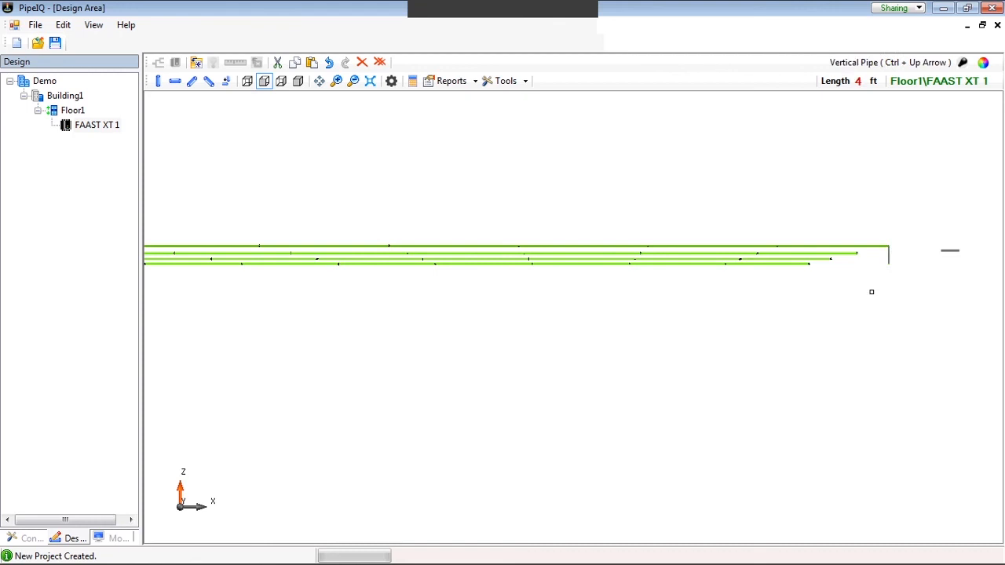
{"action": "left_click", "coordinate": [226, 82]}
{"action": "left_click", "coordinate": [900, 263]}
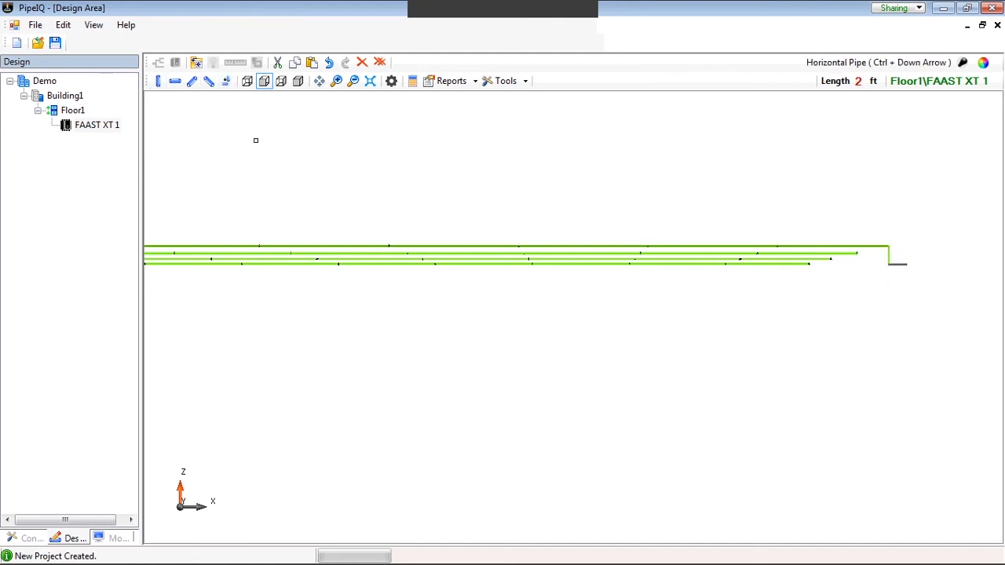
- Add a 2 ft vertical pipe running Bottom To Top and connect it to the free end of the short horizontal pipe
{"action": "left_click", "coordinate": [157, 81]}
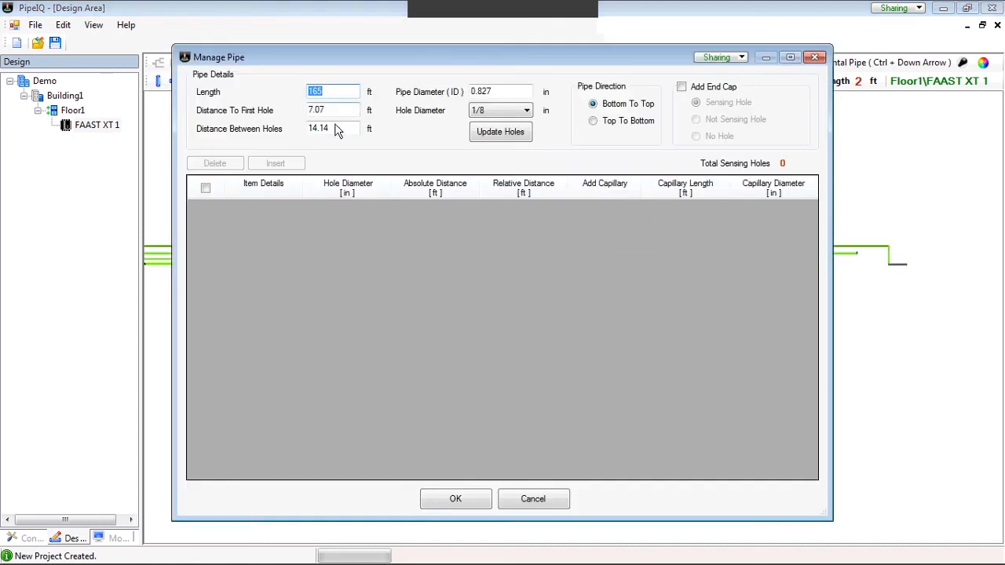
{"action": "type", "text": "2"}
{"action": "left_click", "coordinate": [482, 497]}
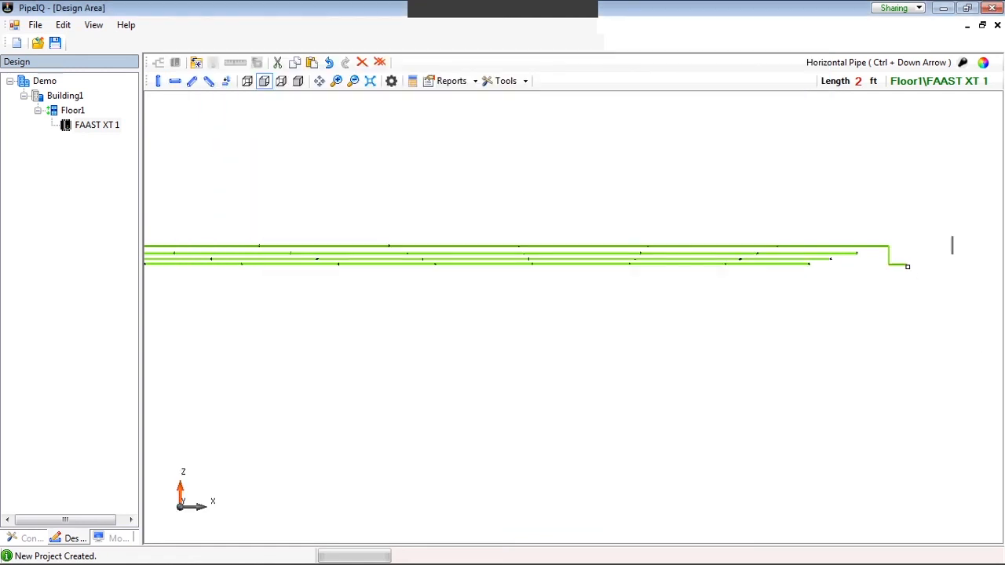
{"action": "left_click", "coordinate": [906, 267]}
{"action": "left_click", "coordinate": [226, 81]}
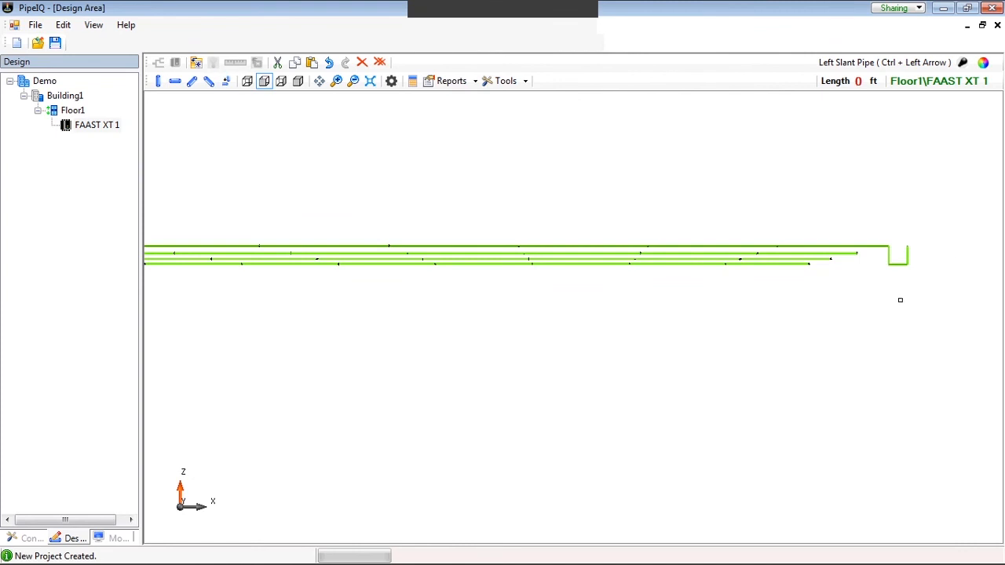
- Add a 45 ft horizontal pipe, Left To Right, with generated sensing holes and a No Hole end cap, and connect it to the short riser
{"action": "key", "text": "ctrl+Right"}
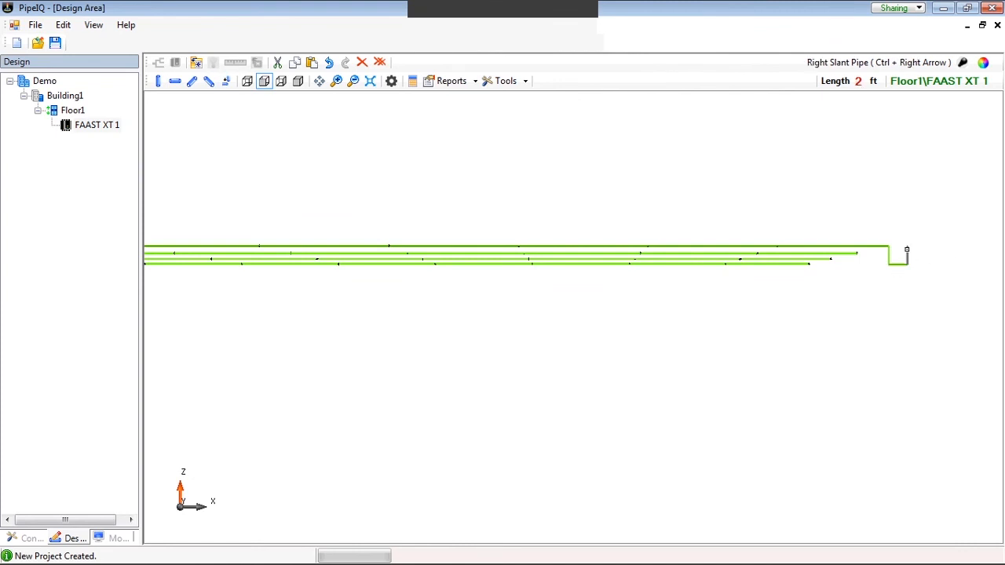
{"action": "left_click", "coordinate": [175, 81]}
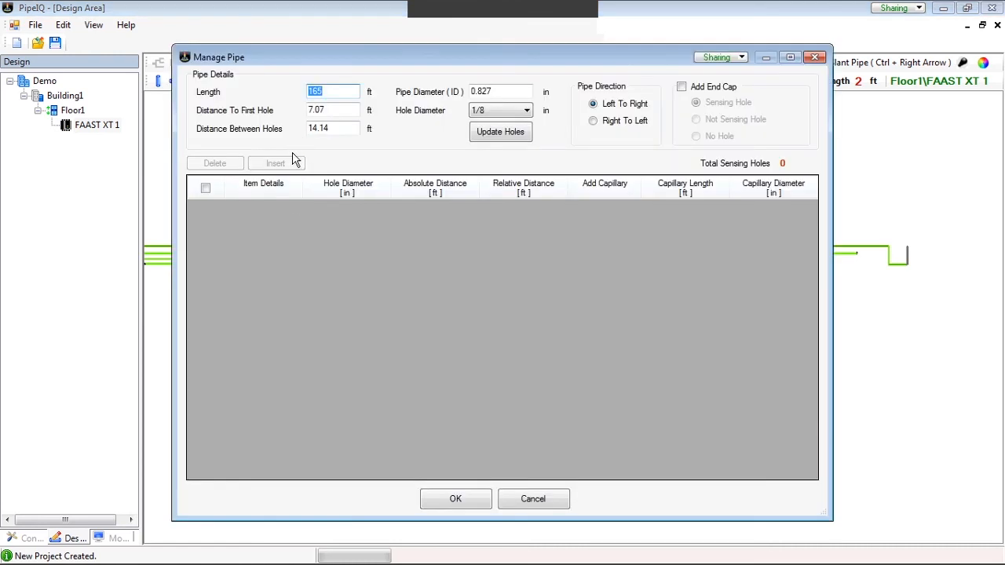
{"action": "type", "text": "45"}
{"action": "left_click", "coordinate": [502, 136]}
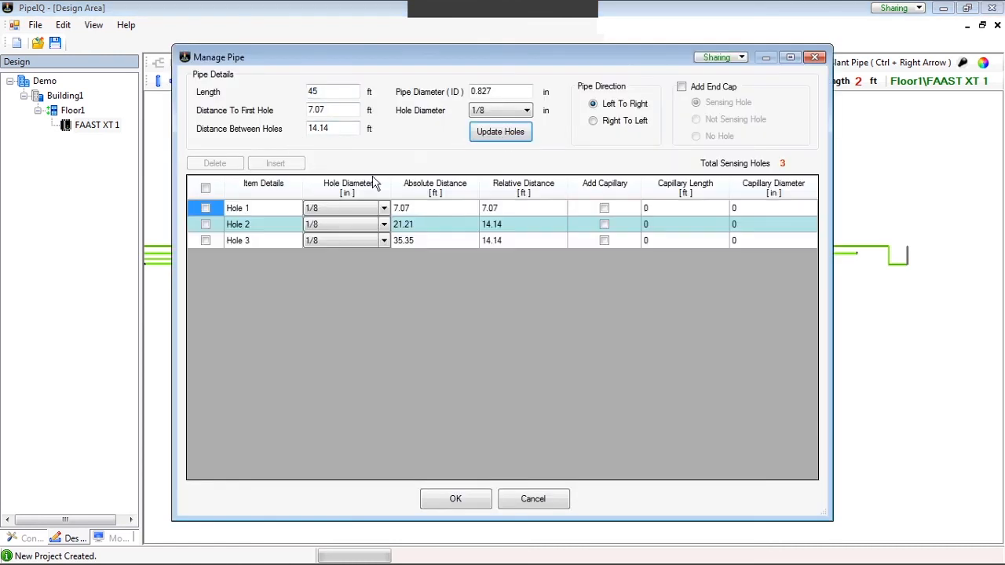
{"action": "left_click", "coordinate": [681, 86]}
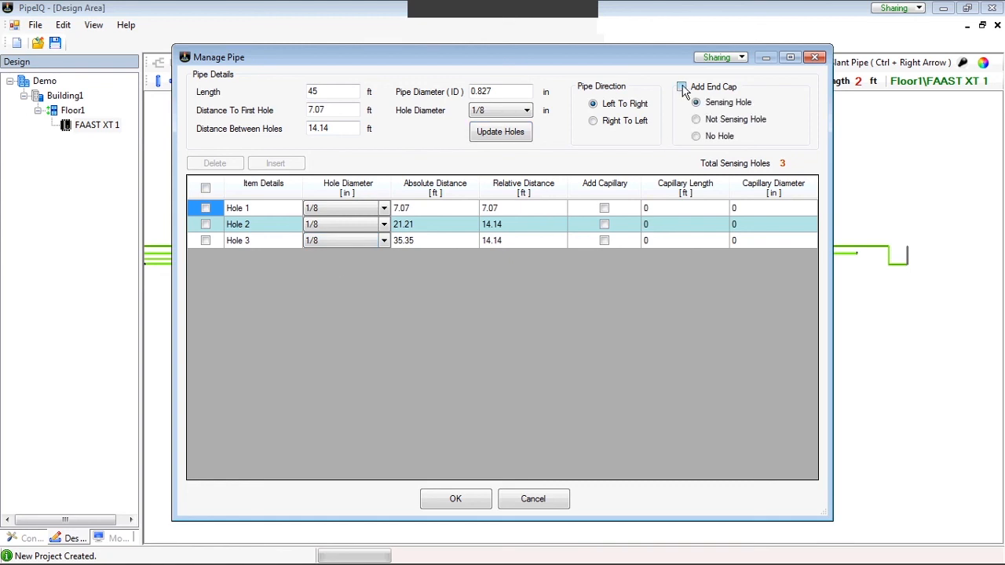
{"action": "left_click", "coordinate": [696, 136]}
{"action": "left_click", "coordinate": [459, 498]}
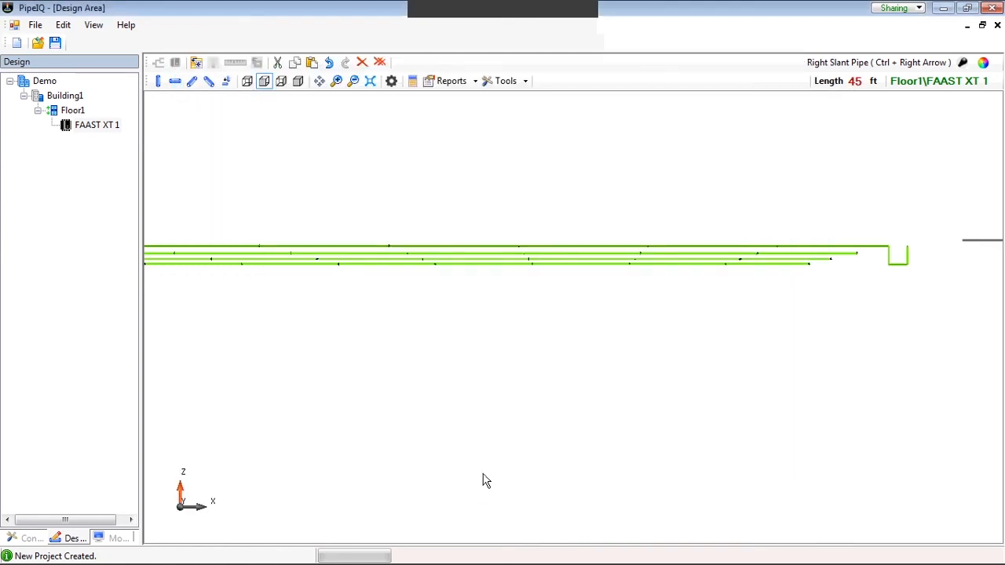
{"action": "key", "text": "ctrl+d"}
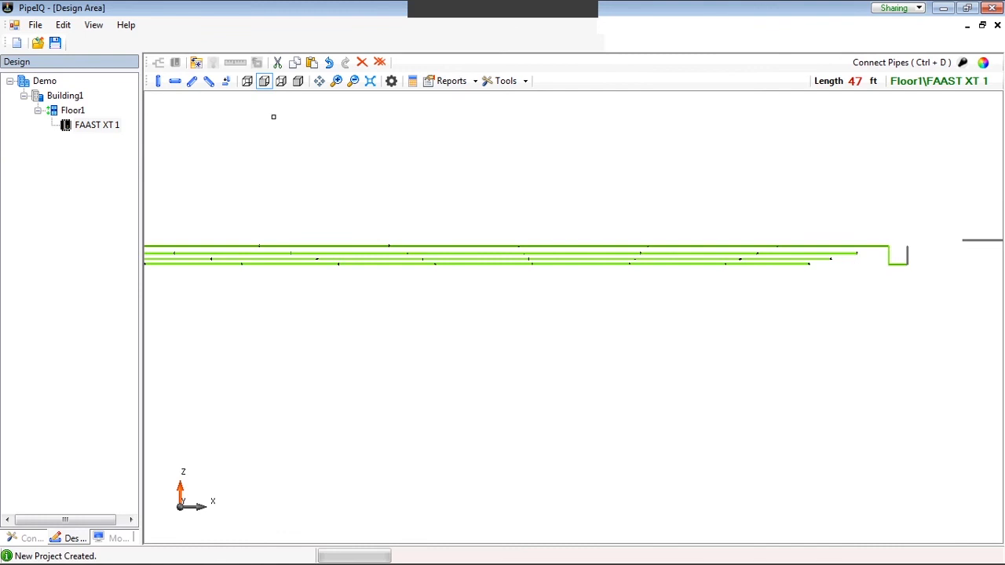
{"action": "left_click", "coordinate": [226, 81]}
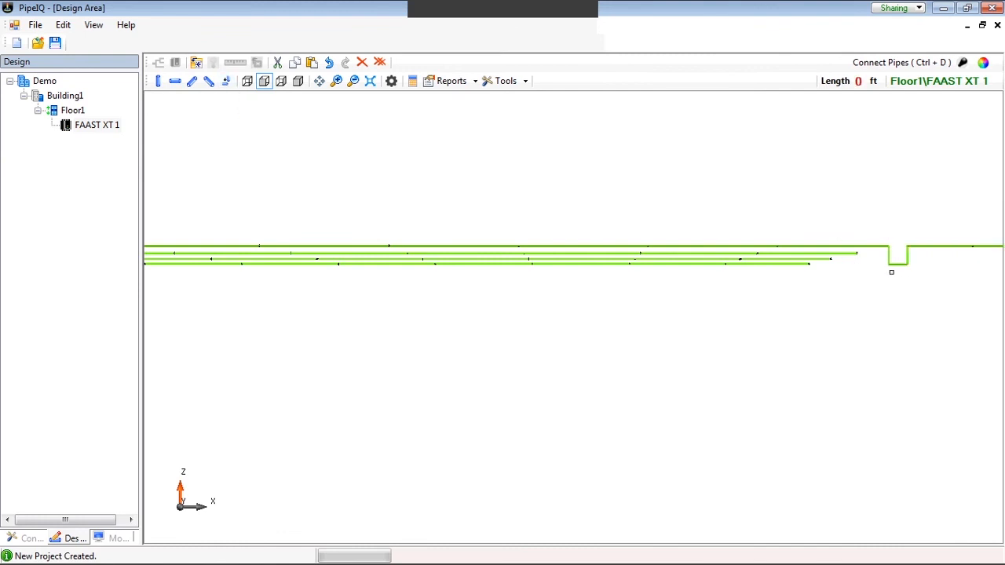
- Examine the network in the isometric view, looking closely at the U-shaped offset between the long run and its 45 ft extension
{"action": "left_click", "coordinate": [370, 81]}
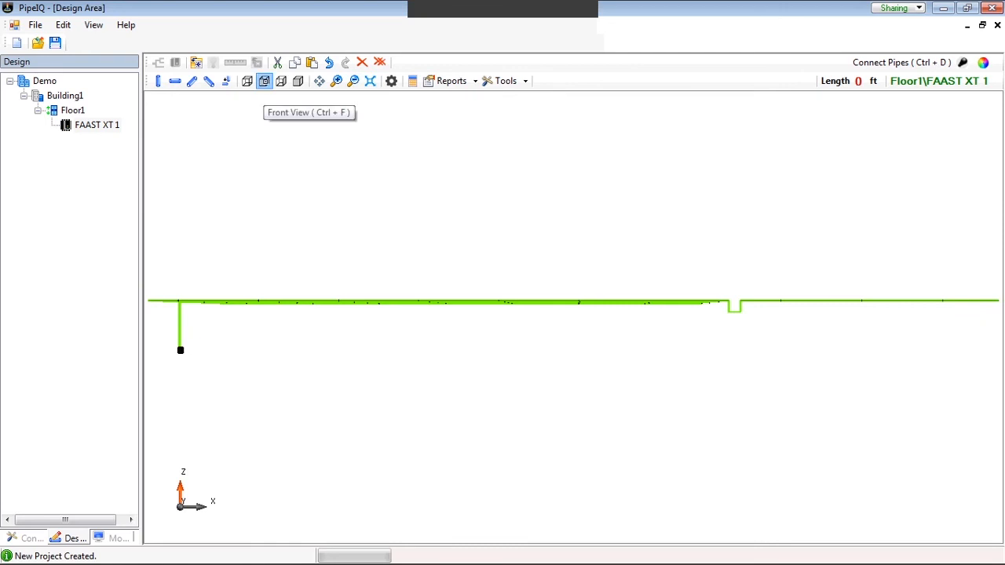
{"action": "left_click", "coordinate": [298, 81]}
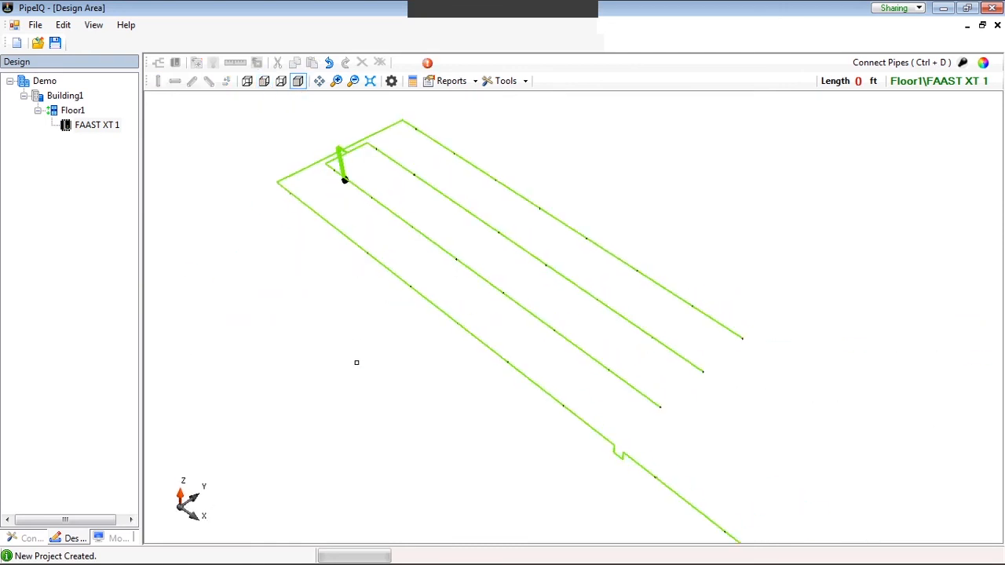
{"action": "mouse_move", "coordinate": [353, 365]}
{"action": "left_mouse_down"}
{"action": "mouse_move", "coordinate": [412, 333]}
{"action": "mouse_move", "coordinate": [383, 349]}
{"action": "left_mouse_up"}
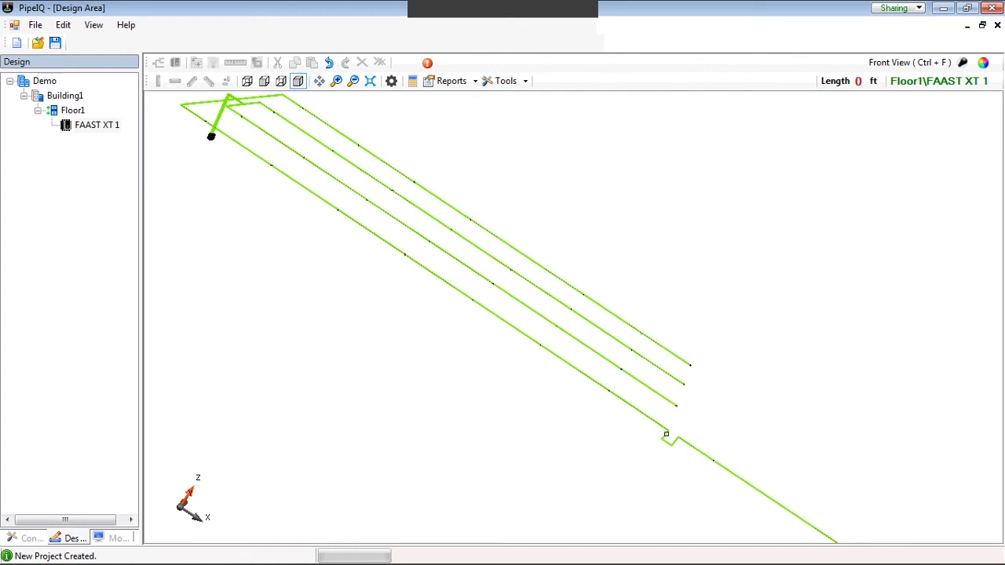
{"action": "left_click", "coordinate": [665, 435]}
{"action": "left_click", "coordinate": [664, 425]}
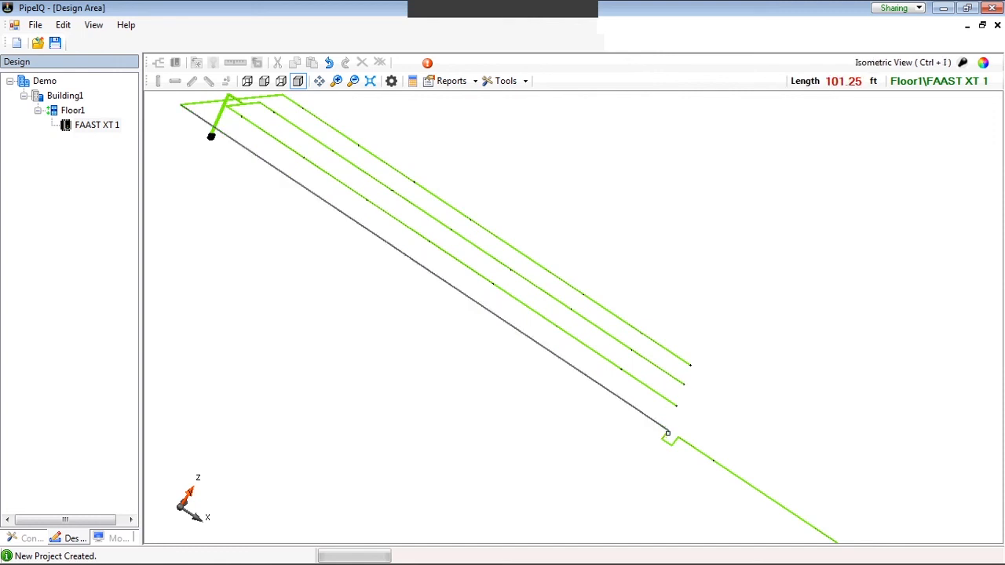
{"action": "left_click", "coordinate": [668, 432]}
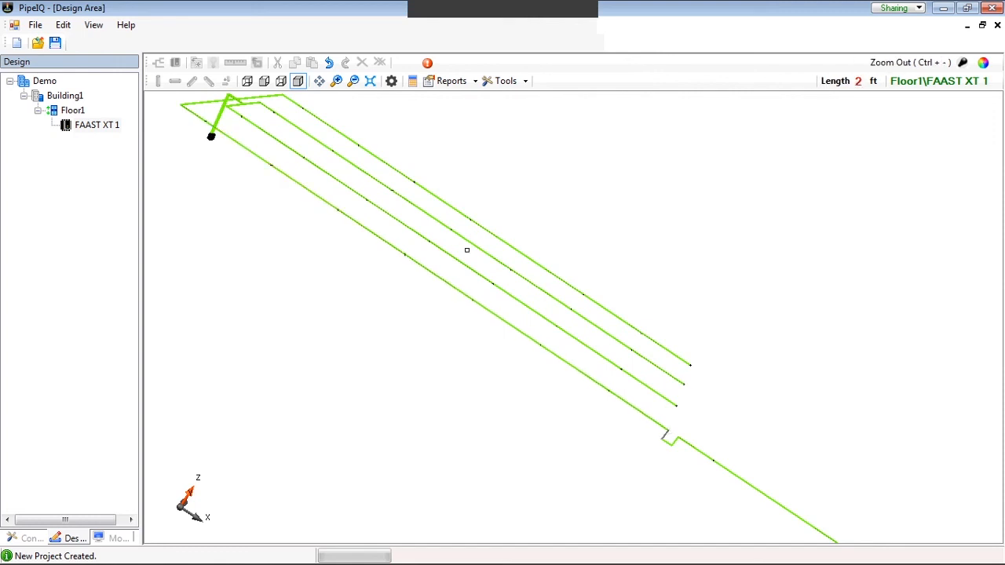
{"action": "left_click", "coordinate": [337, 81]}
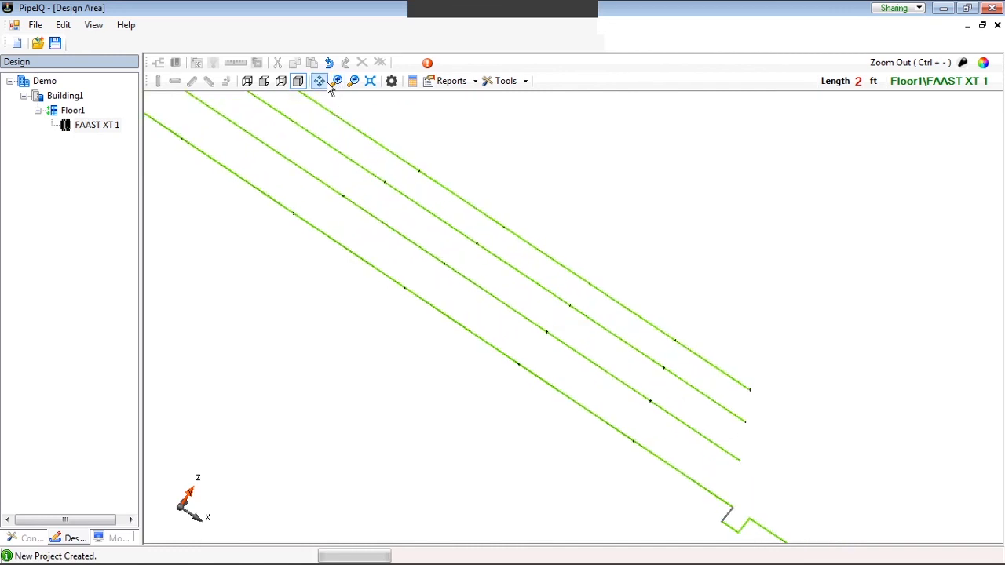
{"action": "left_click", "coordinate": [337, 82]}
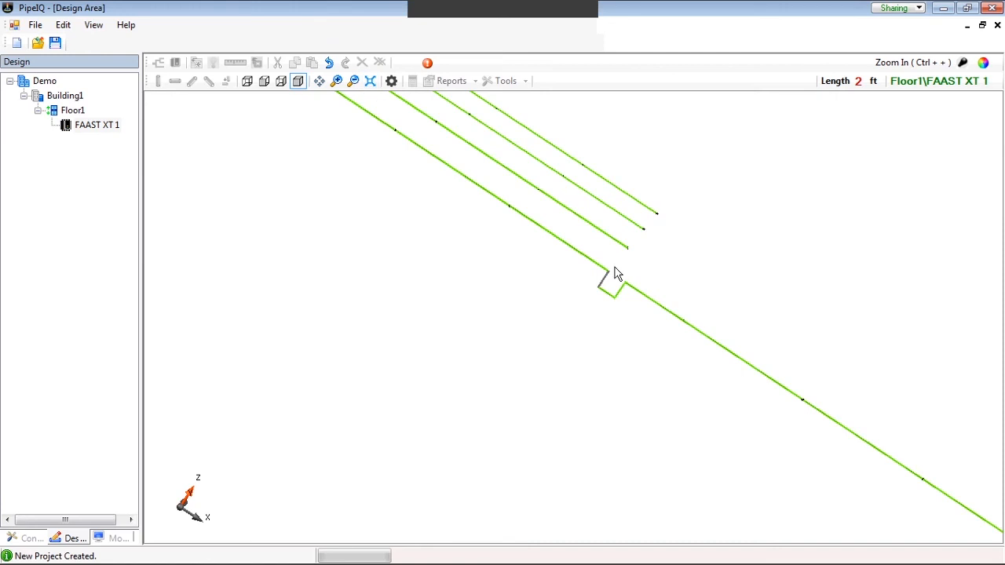
{"action": "left_click", "coordinate": [319, 81]}
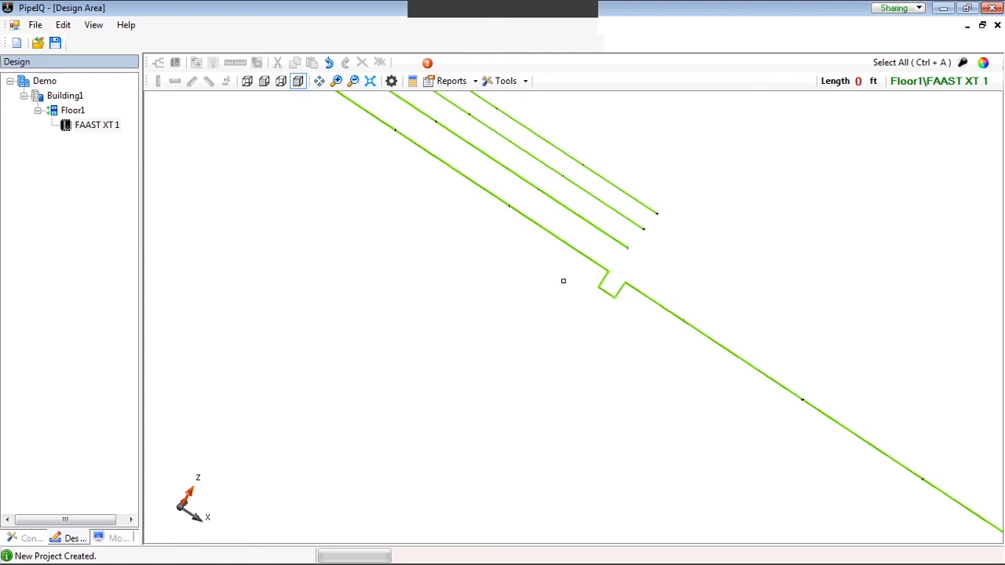
- In the top view, remove the end cap from the outer long pipe run opposite the extended one
{"action": "left_click", "coordinate": [619, 244]}
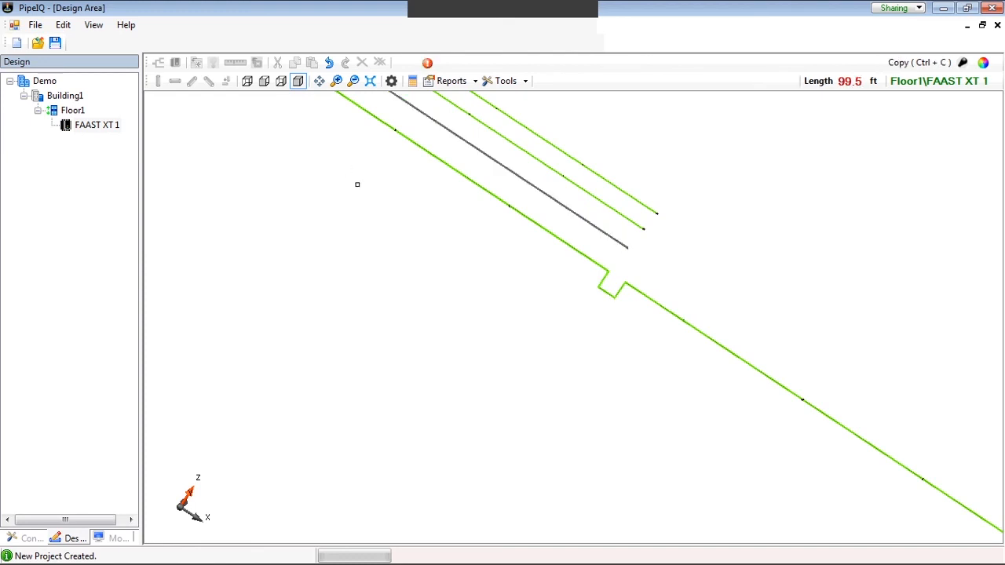
{"action": "left_click", "coordinate": [265, 84]}
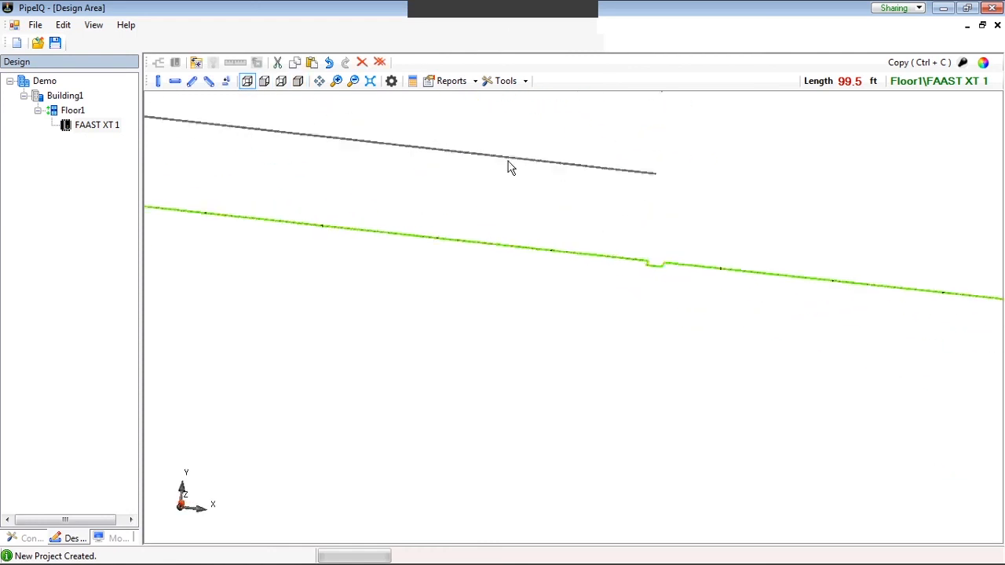
{"action": "left_click", "coordinate": [370, 81]}
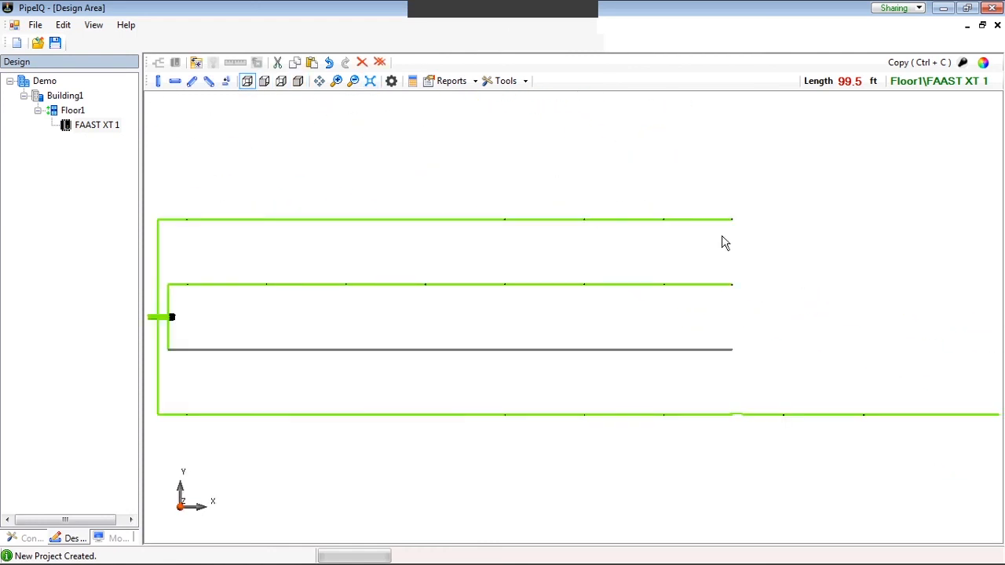
{"action": "double_click", "coordinate": [593, 349]}
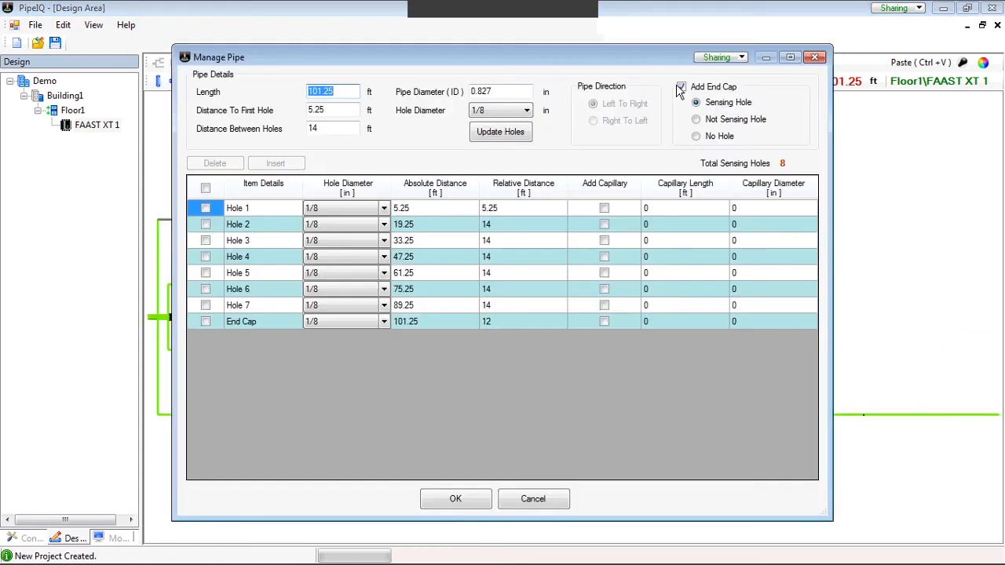
{"action": "left_click", "coordinate": [682, 87]}
{"action": "left_click", "coordinate": [485, 498]}
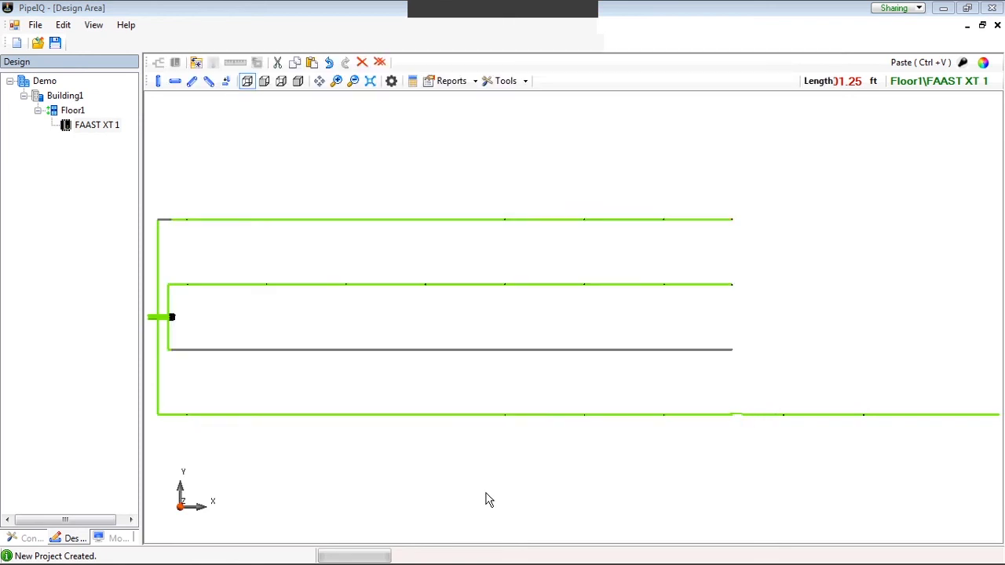
- Remove the end caps from the two inner long pipe runs
{"action": "double_click", "coordinate": [739, 286]}
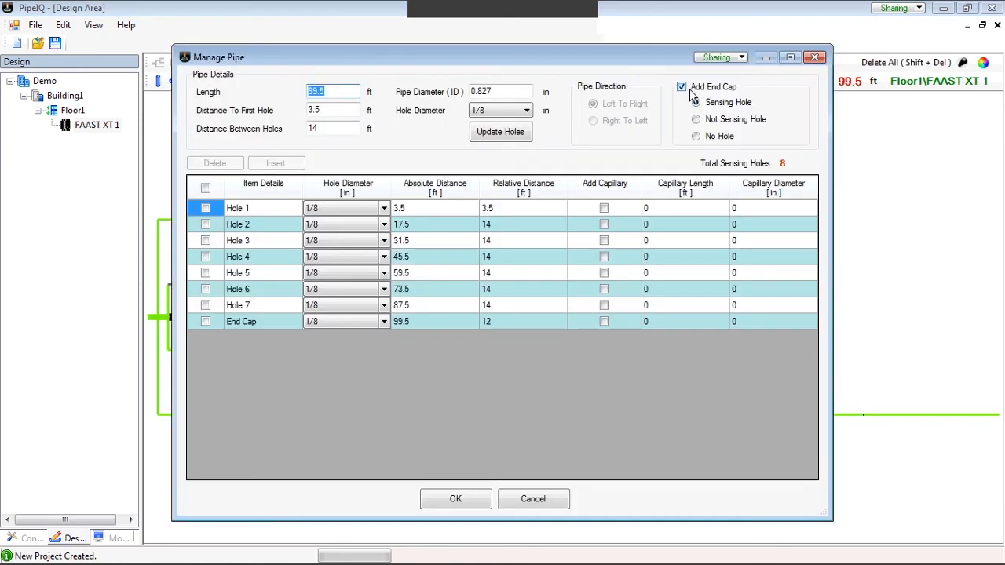
{"action": "left_click", "coordinate": [682, 87]}
{"action": "left_click", "coordinate": [488, 497]}
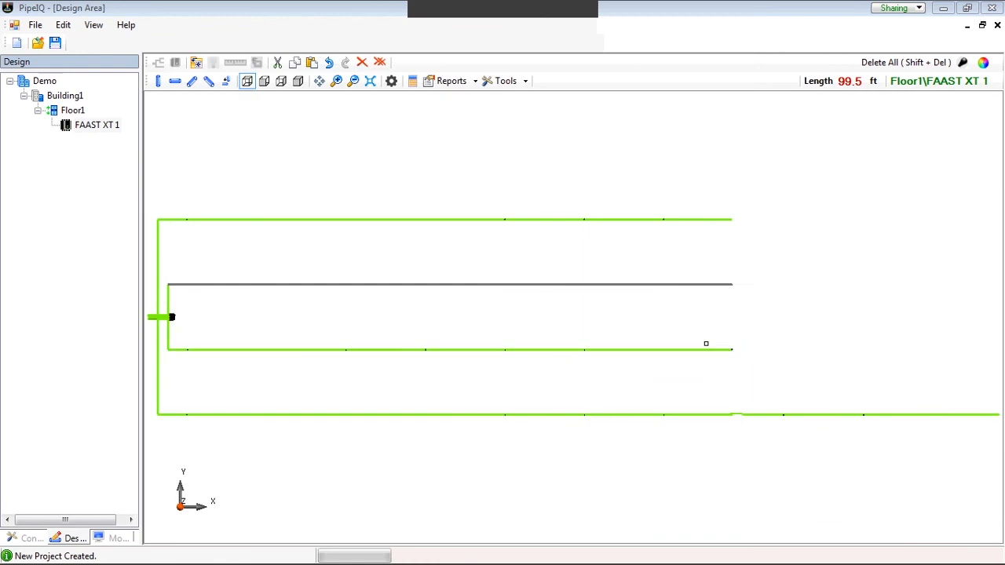
{"action": "double_click", "coordinate": [707, 284]}
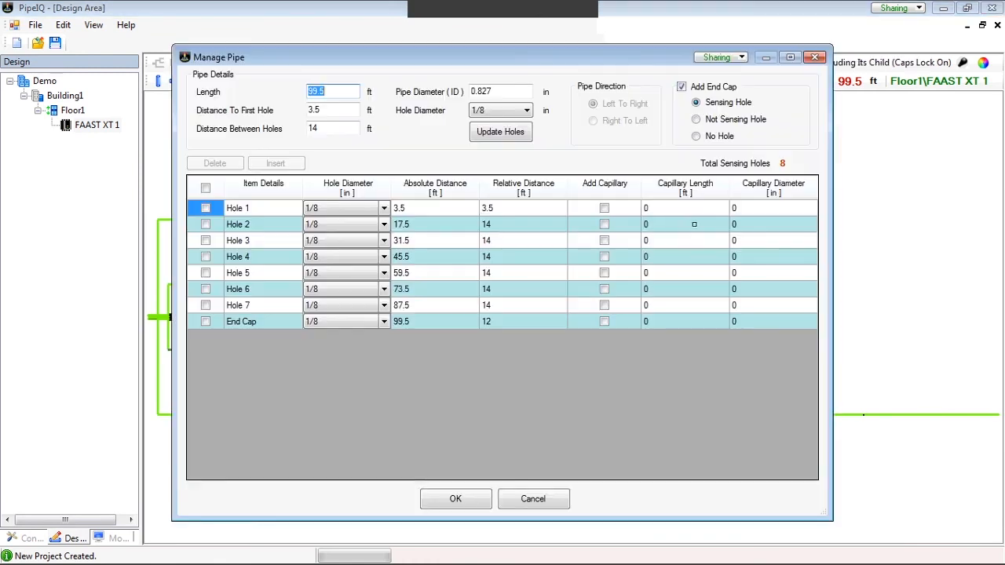
{"action": "left_click", "coordinate": [682, 86]}
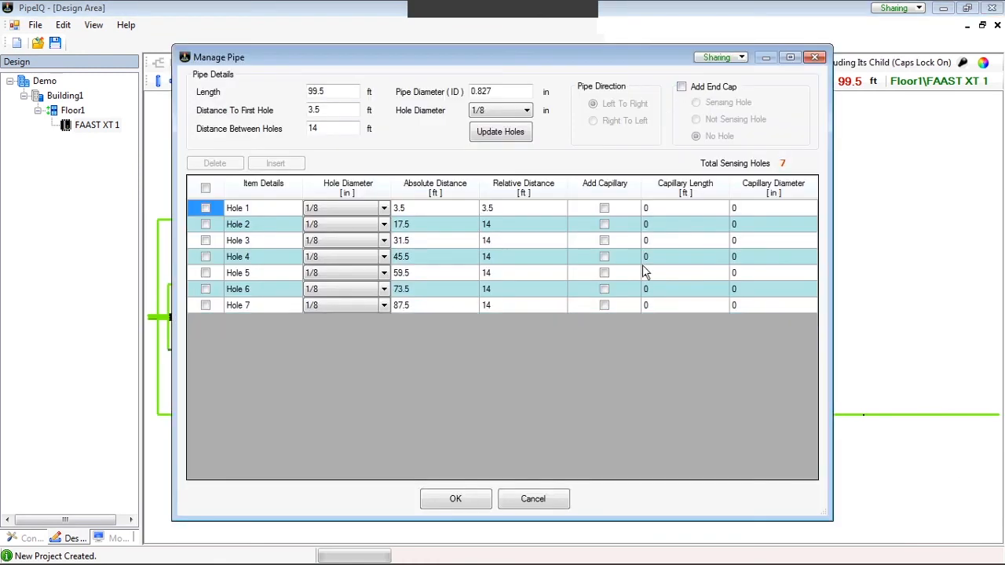
{"action": "left_click", "coordinate": [481, 500]}
- Shorten the horizontal extension pipe beyond the U-shaped offset to 20 ft and update its sensing holes
{"action": "double_click", "coordinate": [798, 414]}
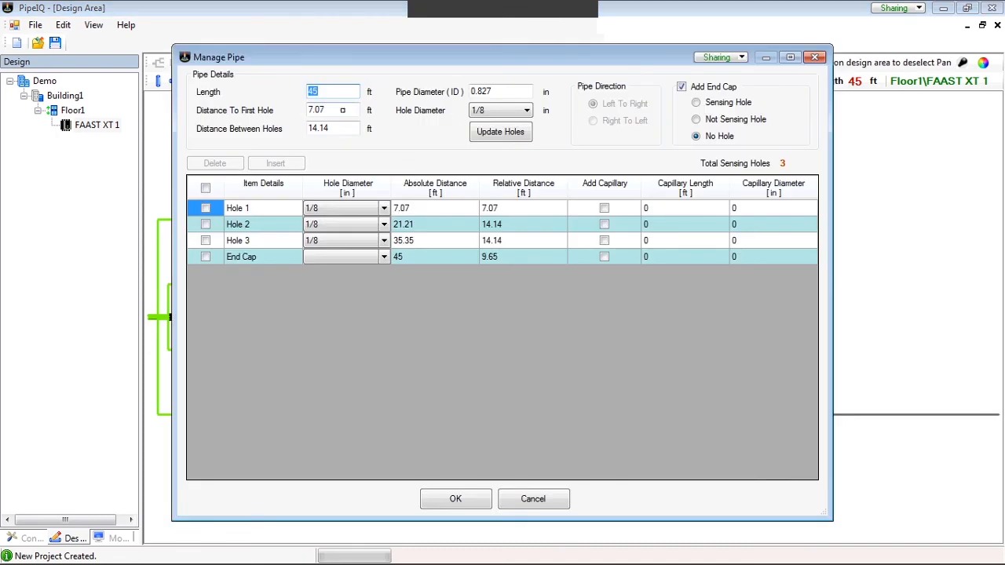
{"action": "type", "text": "20"}
{"action": "left_click", "coordinate": [514, 139]}
{"action": "left_click", "coordinate": [453, 499]}
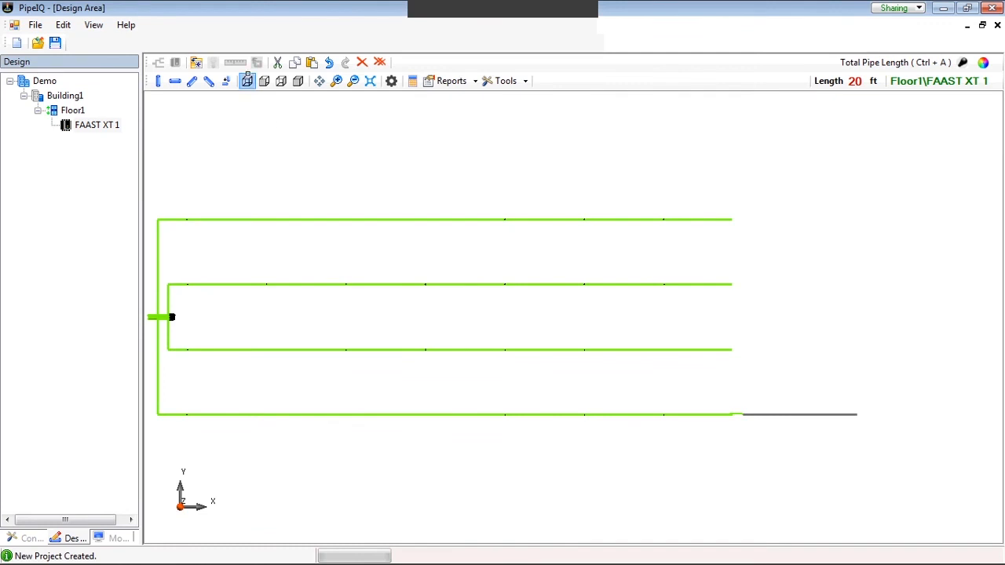
- Look over the network in the right view and a tilted front view, and read through the list of shortcut details
{"action": "left_click", "coordinate": [279, 84]}
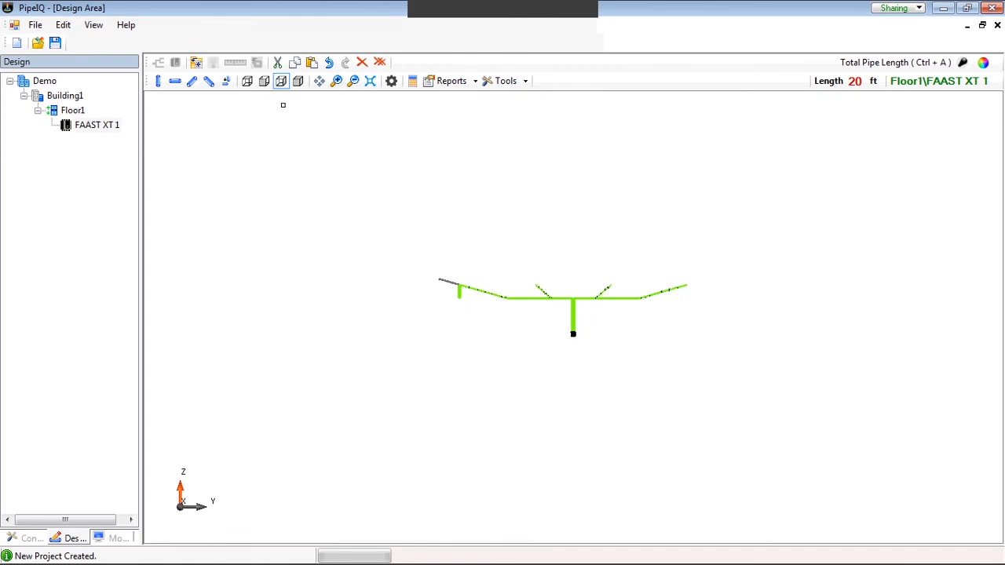
{"action": "left_click", "coordinate": [264, 81]}
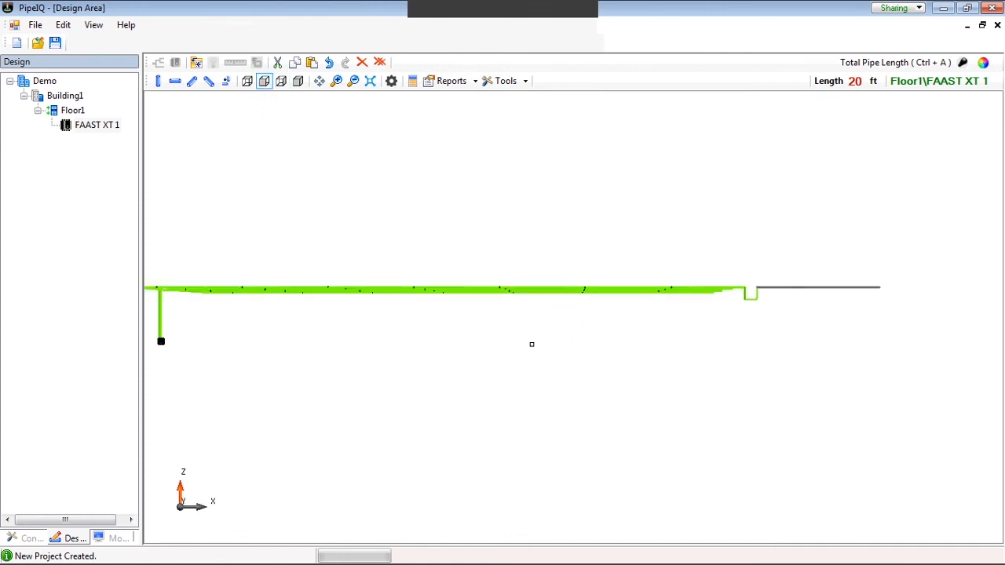
{"action": "left_click_drag", "start_coordinate": [532, 343], "coordinate": [525, 374]}
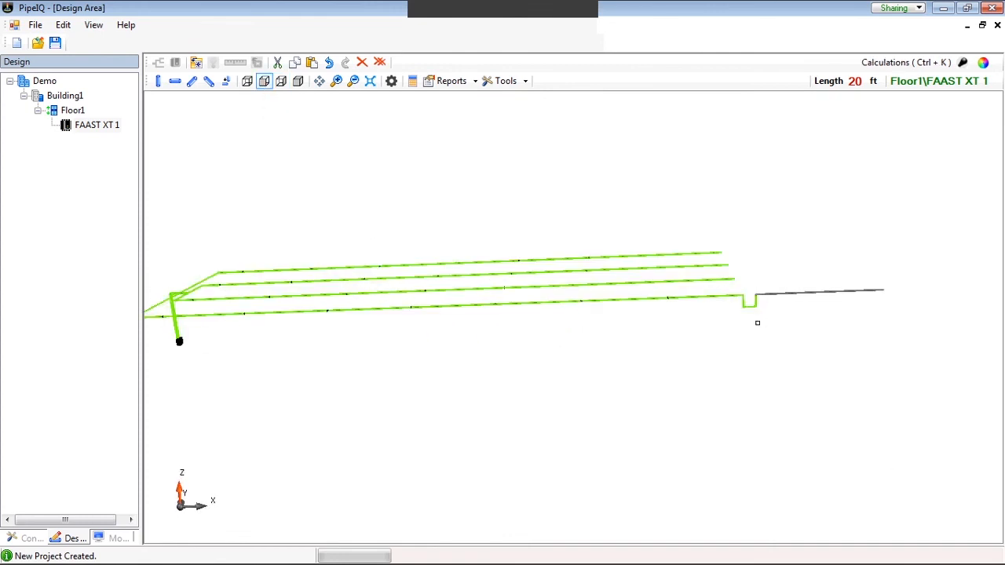
{"action": "key", "text": "ctrl+Up"}
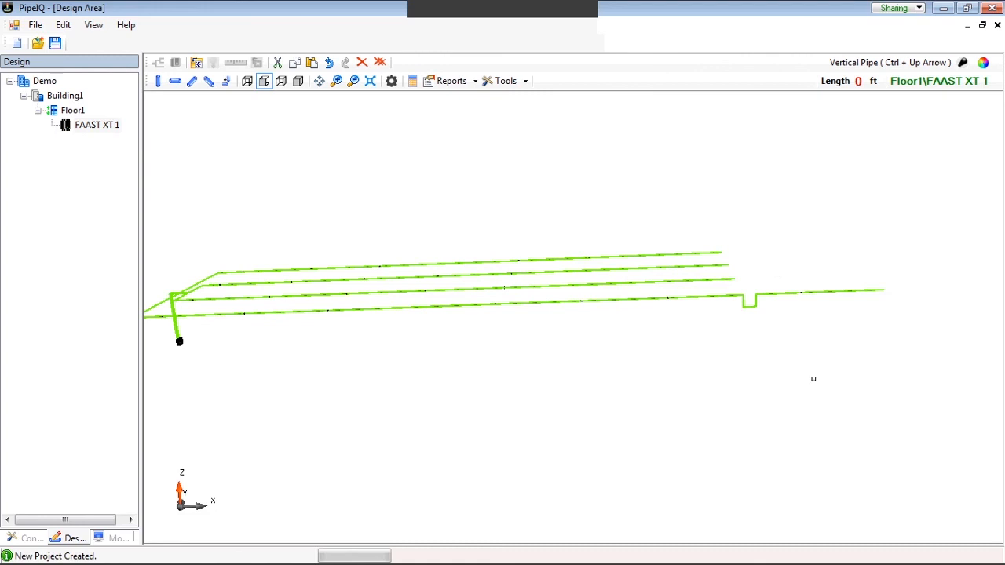
{"action": "left_click", "coordinate": [907, 65]}
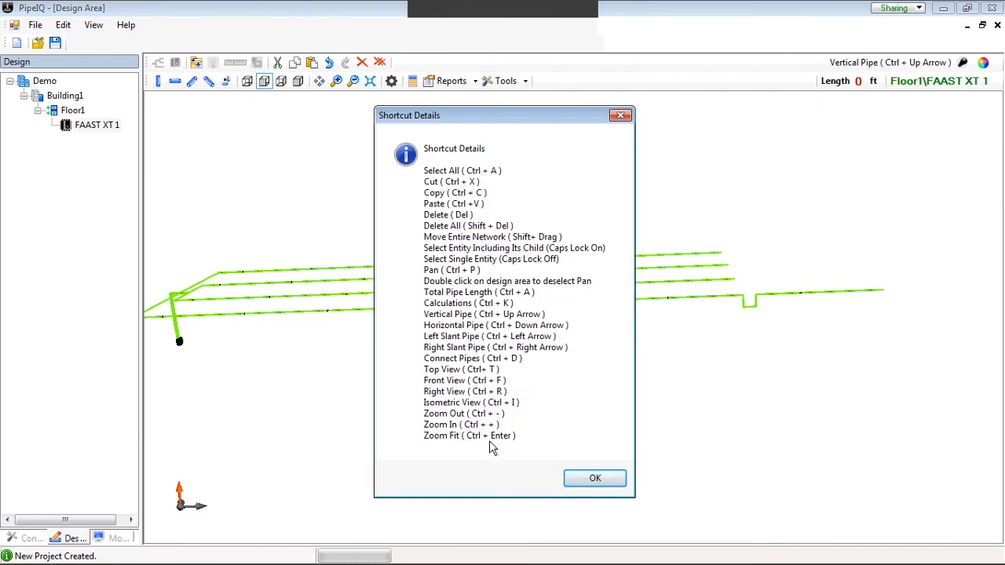
{"action": "left_click", "coordinate": [597, 480]}
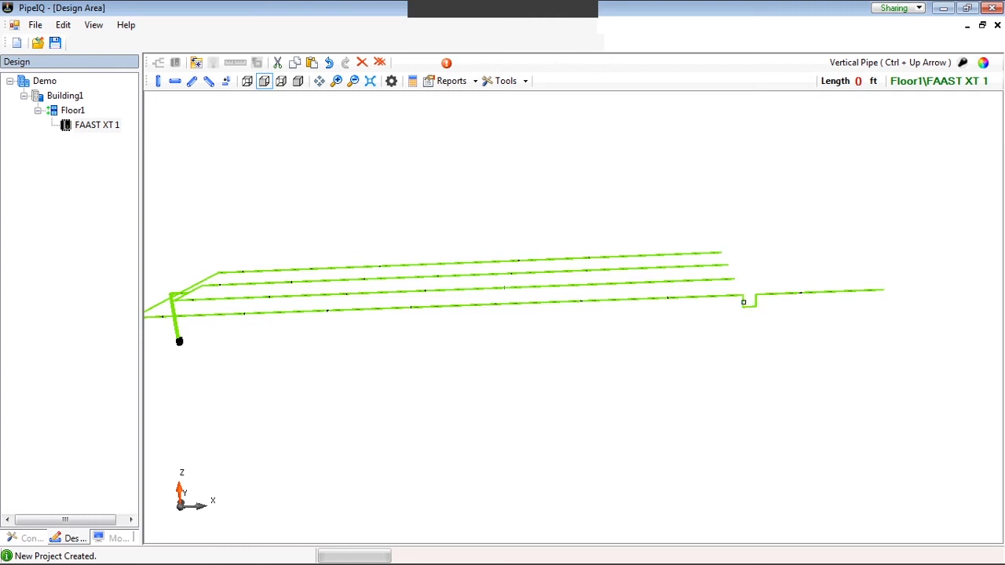
- Copy the U-shaped offset with its 20 ft extension and connect the pasted copy to the end of the adjacent inner long run
{"action": "left_click", "coordinate": [744, 302]}
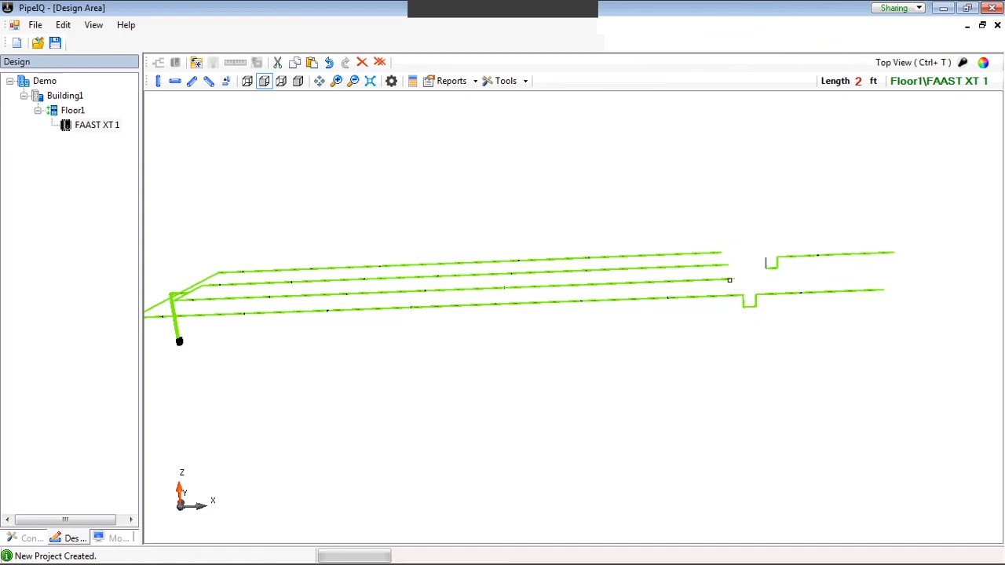
{"action": "left_click", "coordinate": [732, 279]}
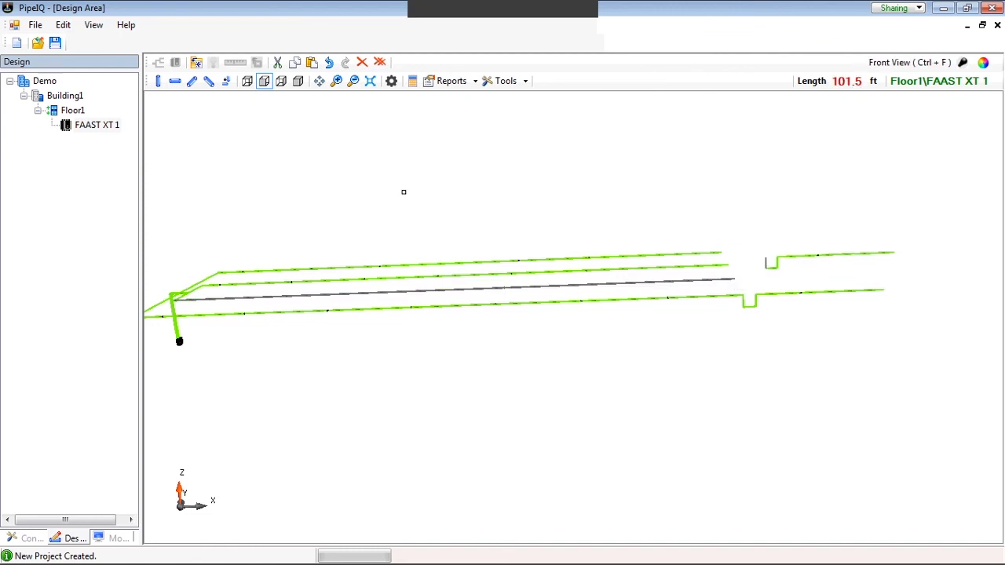
{"action": "left_click", "coordinate": [226, 81]}
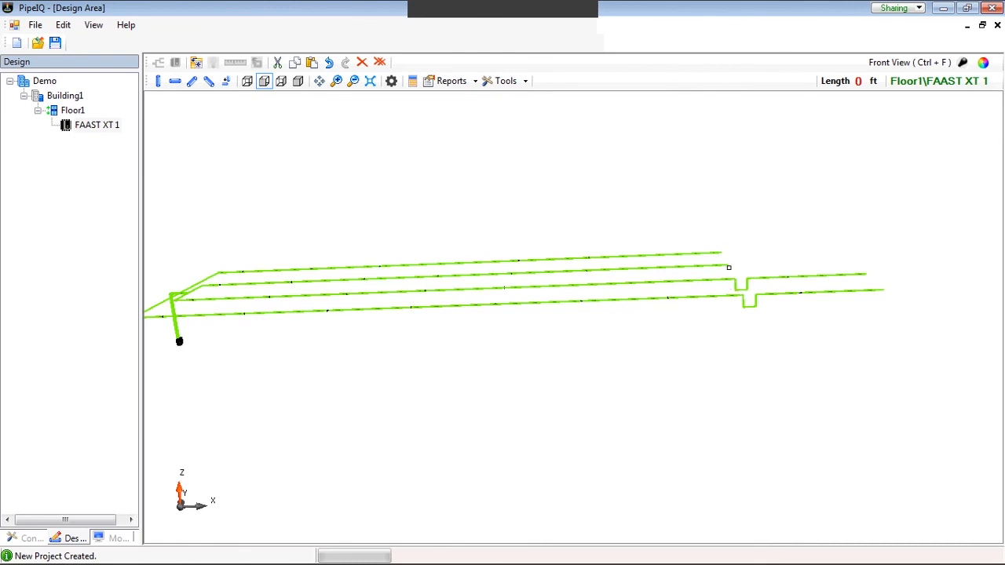
- Paste another copy of the offset and extension and connect it to the end of the second inner long run
{"action": "left_click", "coordinate": [722, 268]}
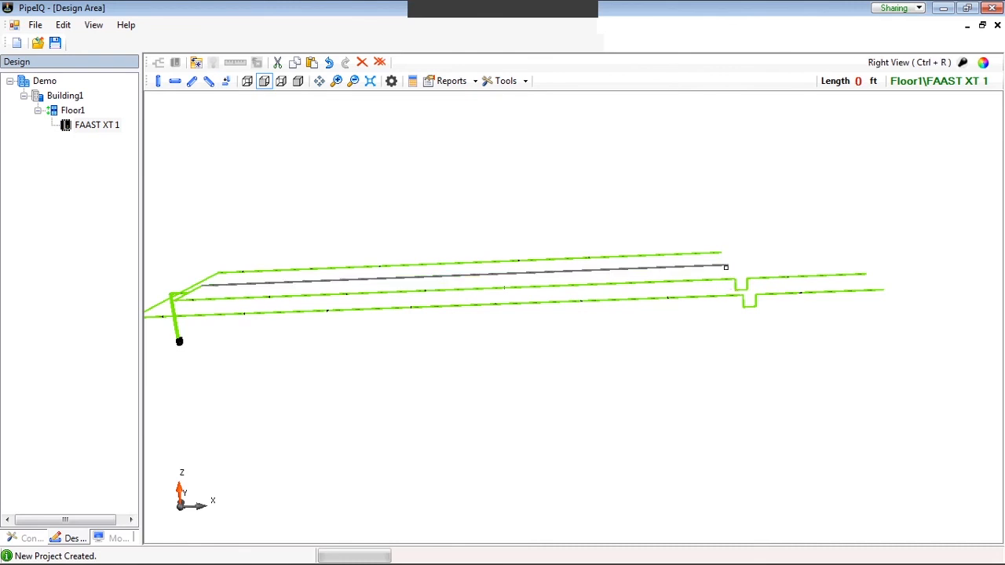
{"action": "left_click", "coordinate": [738, 270]}
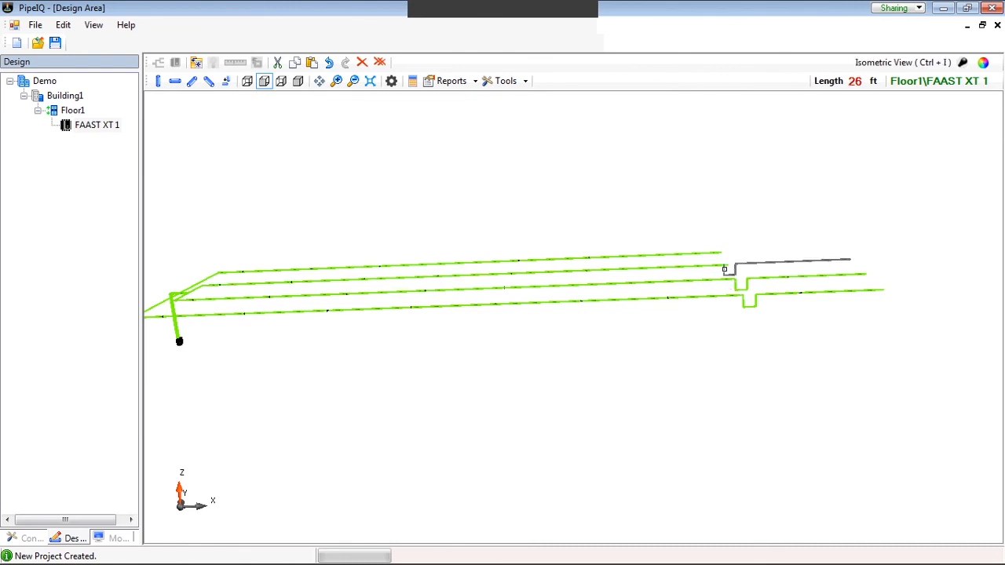
{"action": "left_click", "coordinate": [750, 250]}
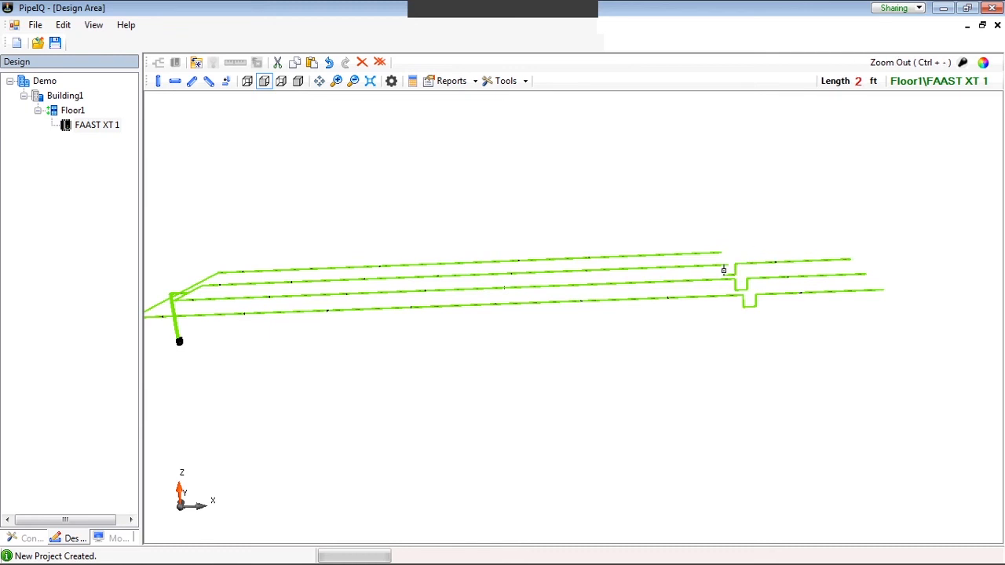
{"action": "left_click_drag", "start_coordinate": [724, 270], "coordinate": [760, 245]}
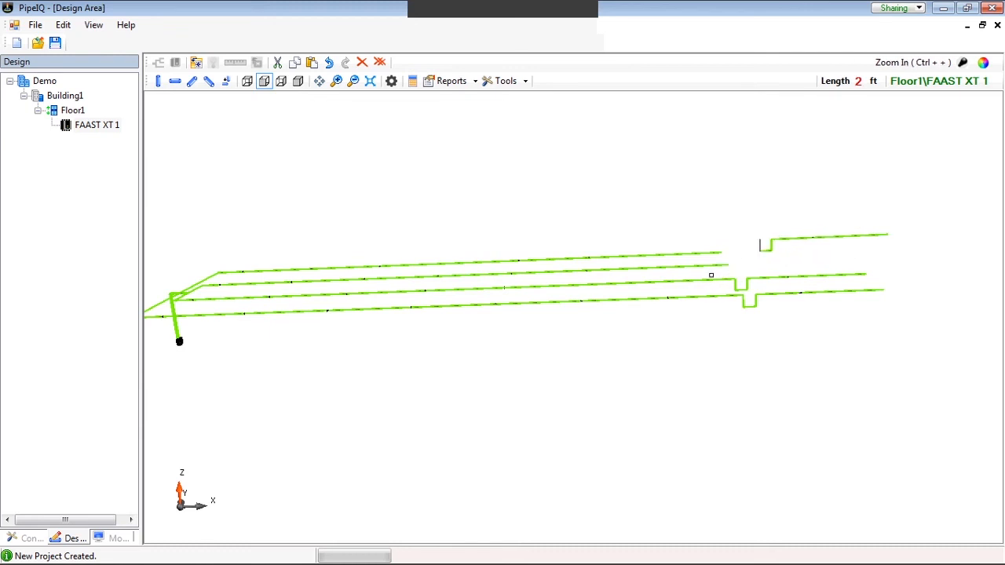
{"action": "left_click", "coordinate": [721, 264]}
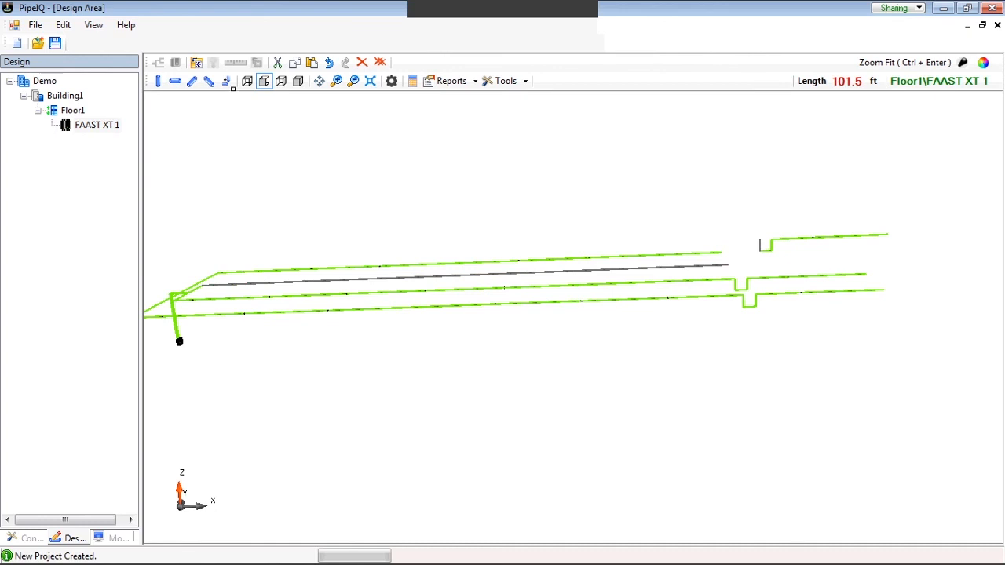
{"action": "left_click", "coordinate": [226, 81]}
- Paste a further copy of the offset and extension and connect it to the end of the remaining outer long run
{"action": "left_click", "coordinate": [714, 252]}
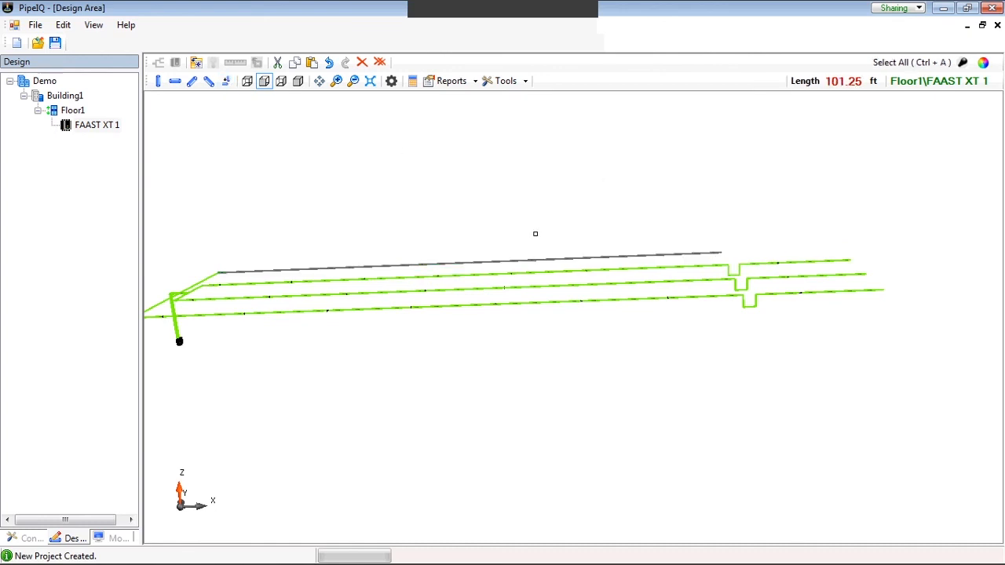
{"action": "left_click", "coordinate": [712, 253]}
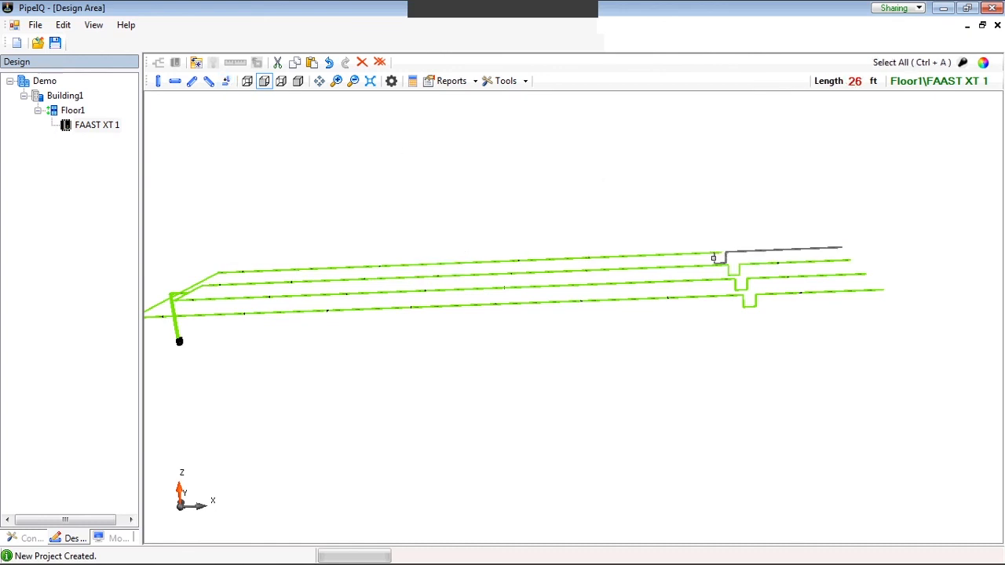
{"action": "mouse_move", "coordinate": [714, 258]}
{"action": "left_mouse_down"}
{"action": "mouse_move", "coordinate": [746, 233]}
{"action": "mouse_move", "coordinate": [729, 250]}
{"action": "left_mouse_up"}
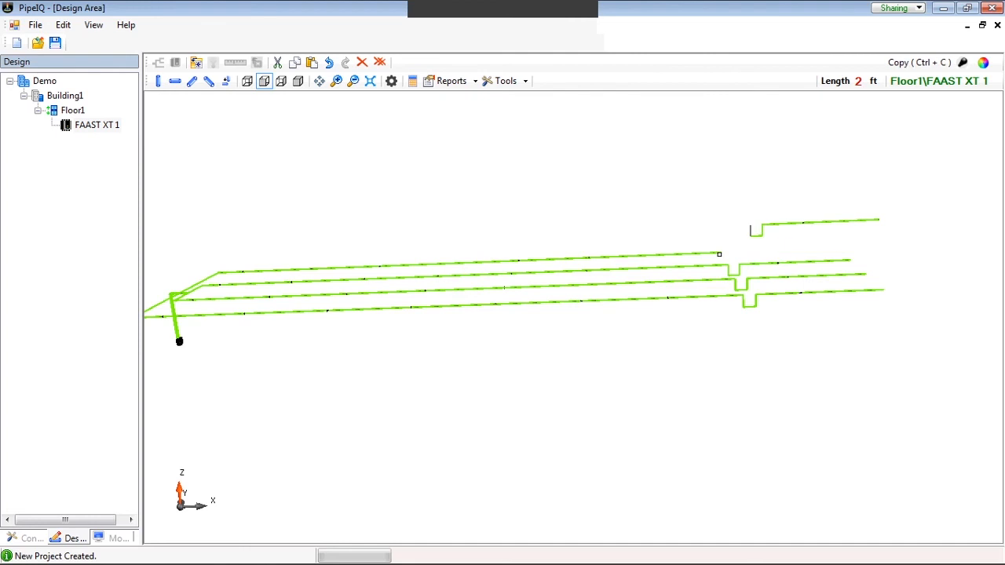
{"action": "left_click", "coordinate": [715, 251]}
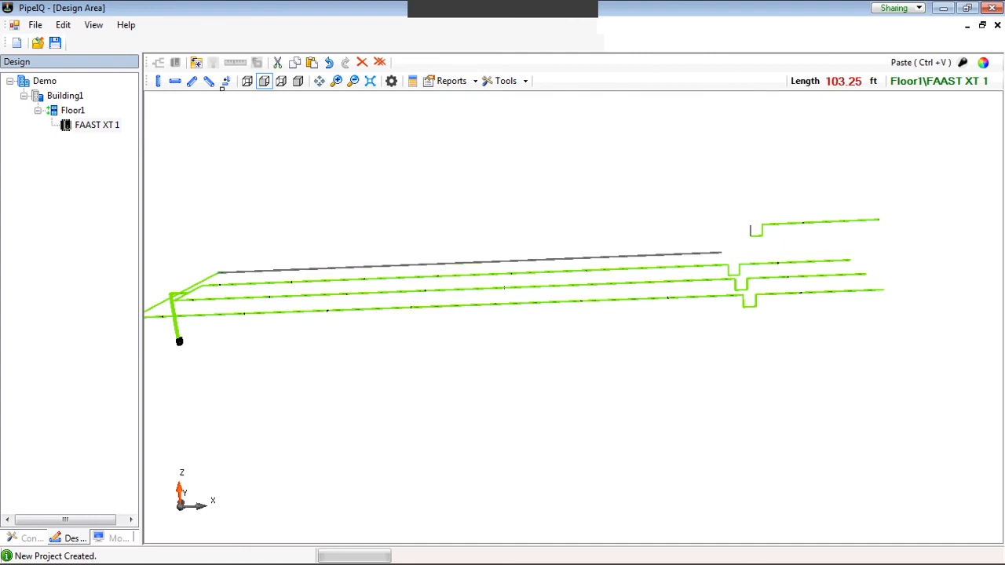
{"action": "left_click", "coordinate": [227, 81]}
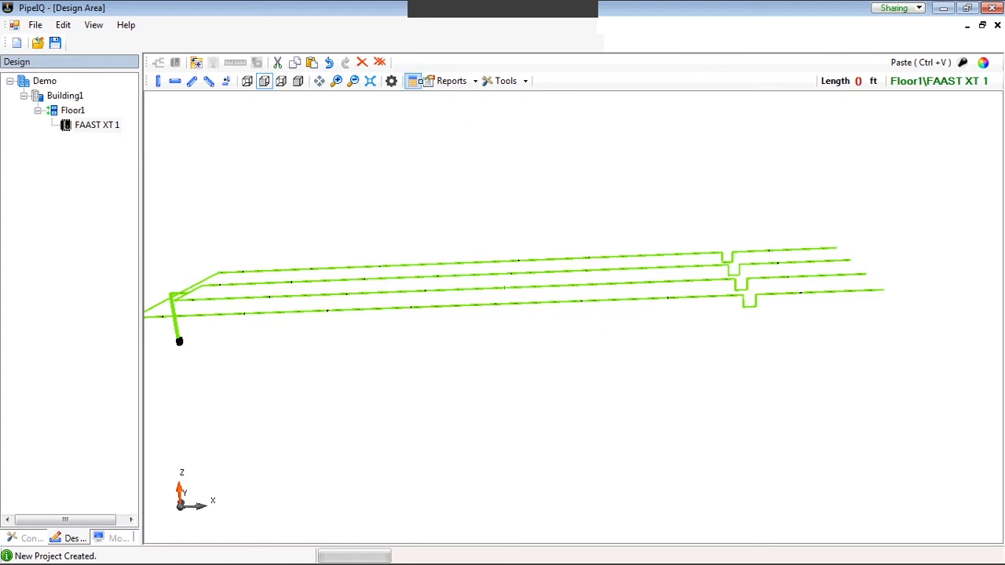
- Run the network calculations and review the transport times of the sensing holes, especially the flagged ones
{"action": "left_click", "coordinate": [412, 82]}
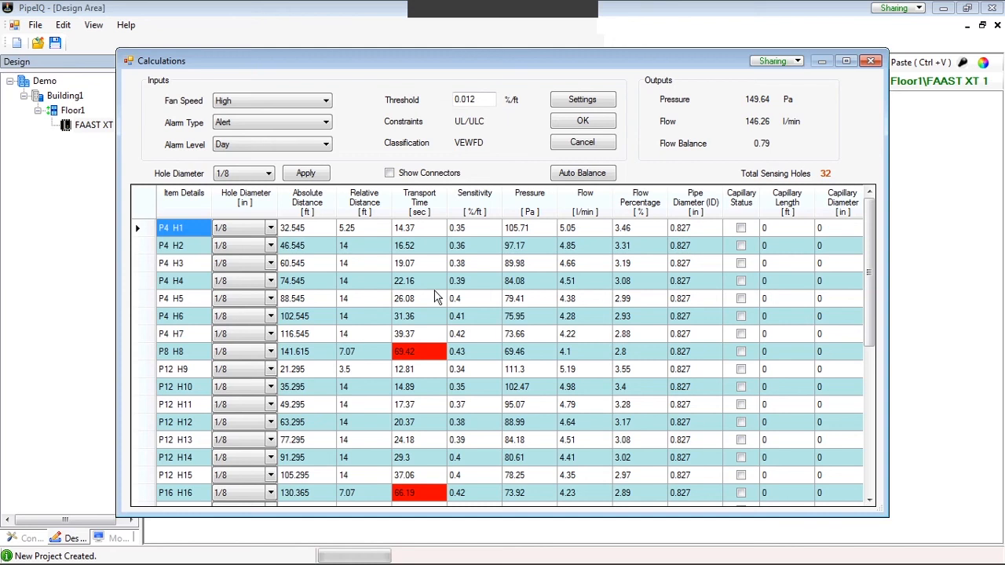
{"action": "scroll", "coordinate": [864, 261], "scroll_direction": "down", "scroll_amount": 1}
{"action": "left_click_drag", "start_coordinate": [866, 262], "coordinate": [873, 235]}
{"action": "left_click_drag", "start_coordinate": [872, 277], "coordinate": [870, 302]}
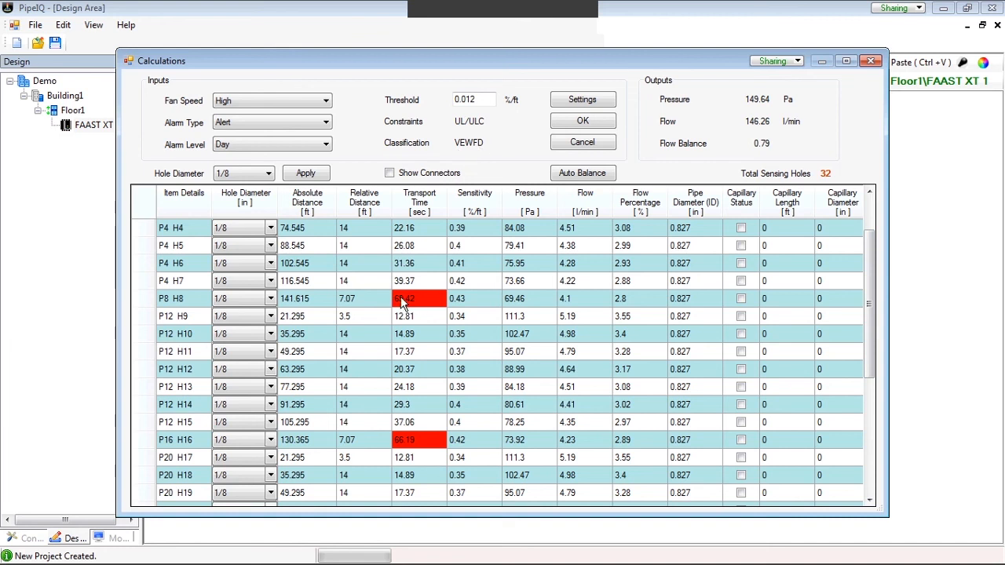
- Set the P4 hole diameters to 5/32 in for H6, 11/64 in for H5 and 3/16 in for H4
{"action": "left_click", "coordinate": [271, 263]}
{"action": "left_click", "coordinate": [254, 315]}
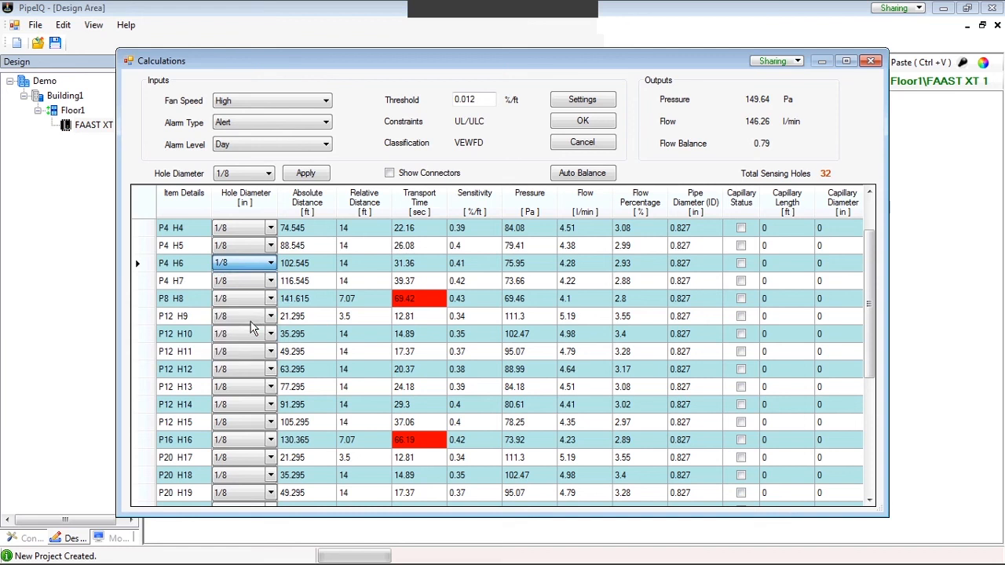
{"action": "left_click", "coordinate": [268, 298]}
{"action": "left_click", "coordinate": [254, 351]}
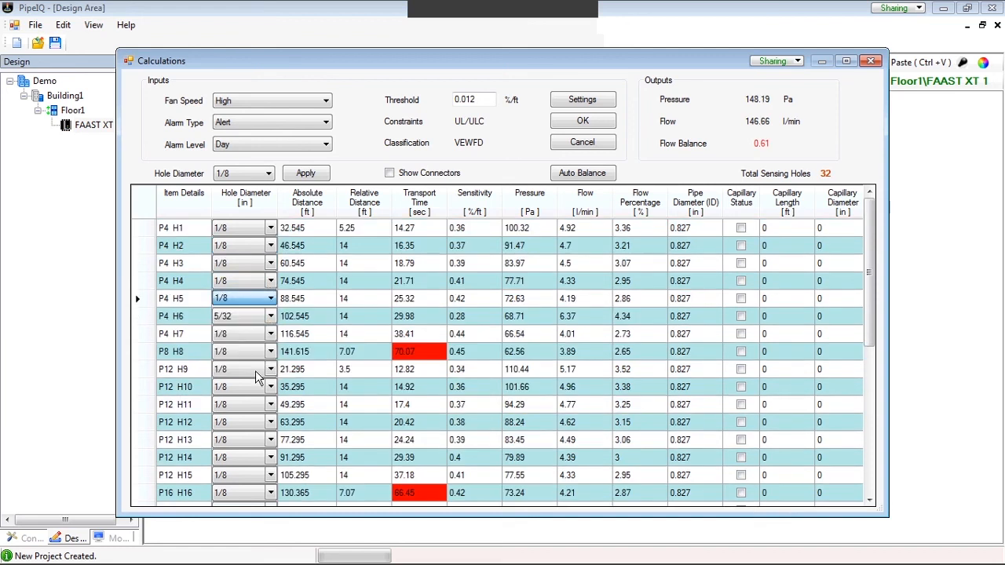
{"action": "left_click", "coordinate": [270, 280]}
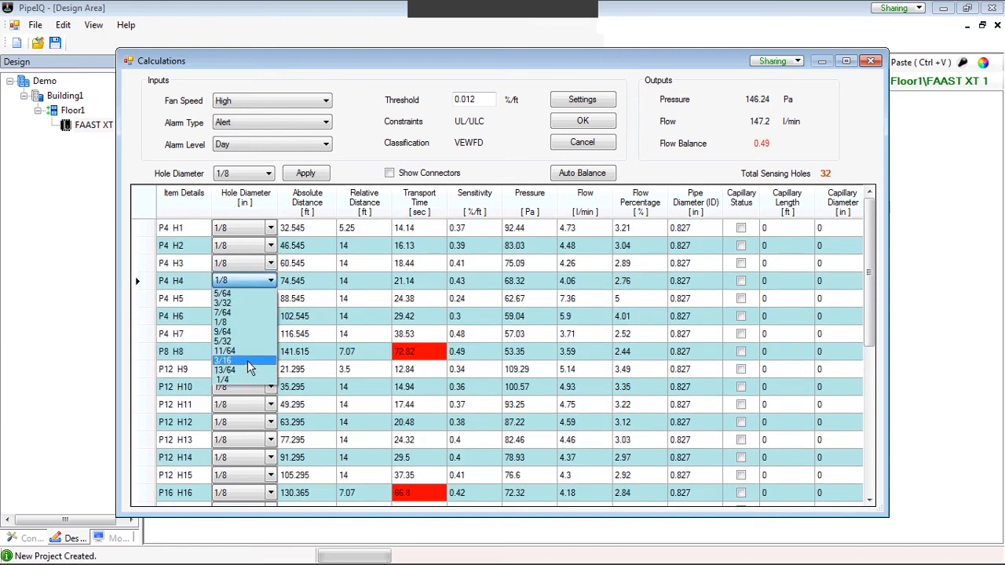
{"action": "left_click", "coordinate": [236, 360]}
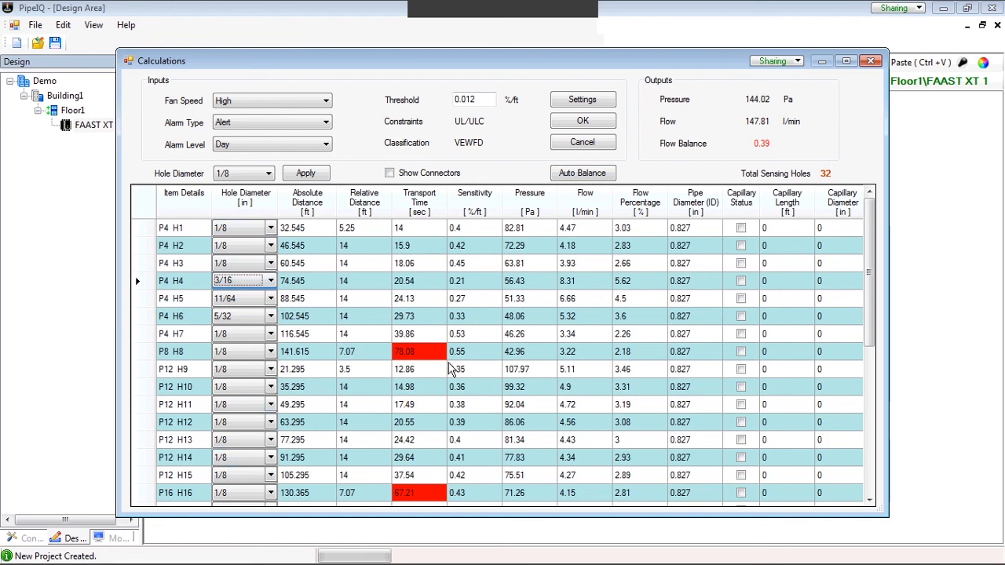
- Auto balance the hole diameters across the pipe network and accept the calculations
{"action": "left_click", "coordinate": [584, 174]}
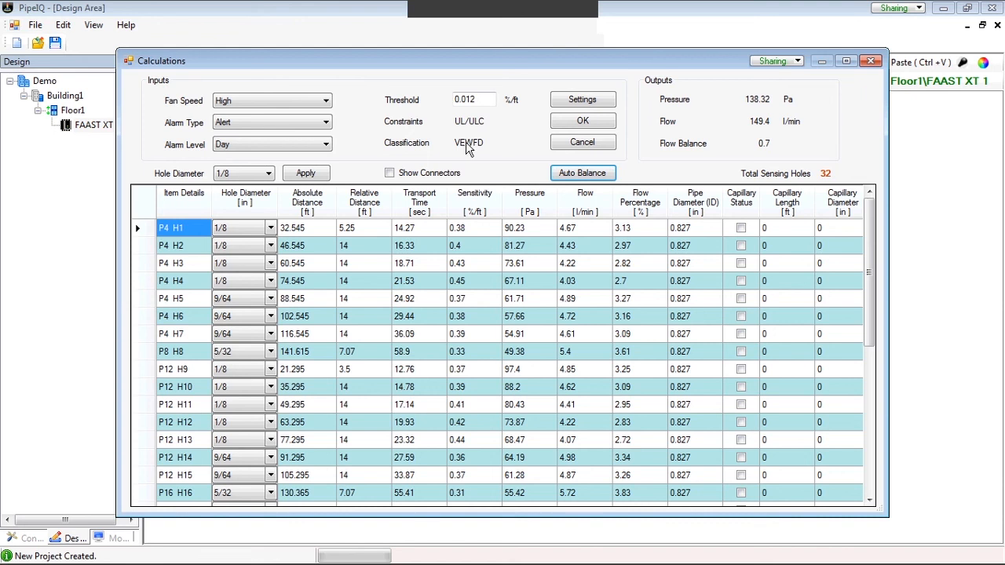
{"action": "left_click", "coordinate": [582, 121]}
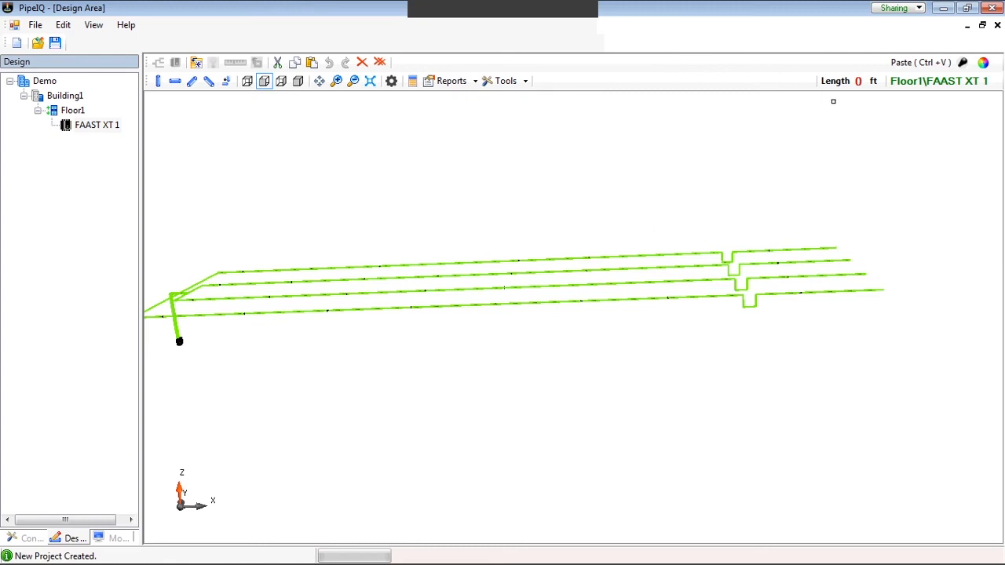
- Show the labels for all sensing holes in the network
{"action": "left_click", "coordinate": [526, 83]}
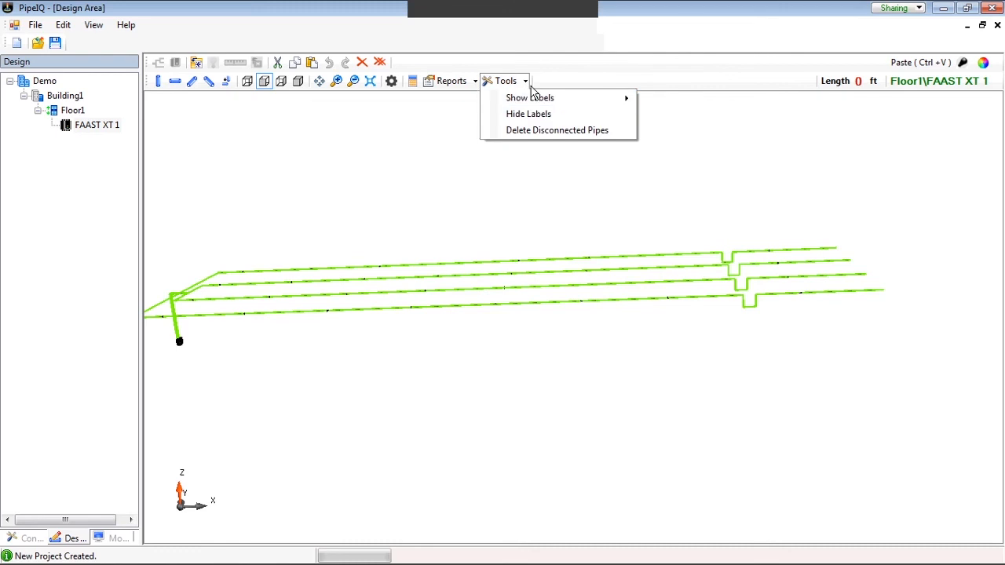
{"action": "mouse_move", "coordinate": [531, 99]}
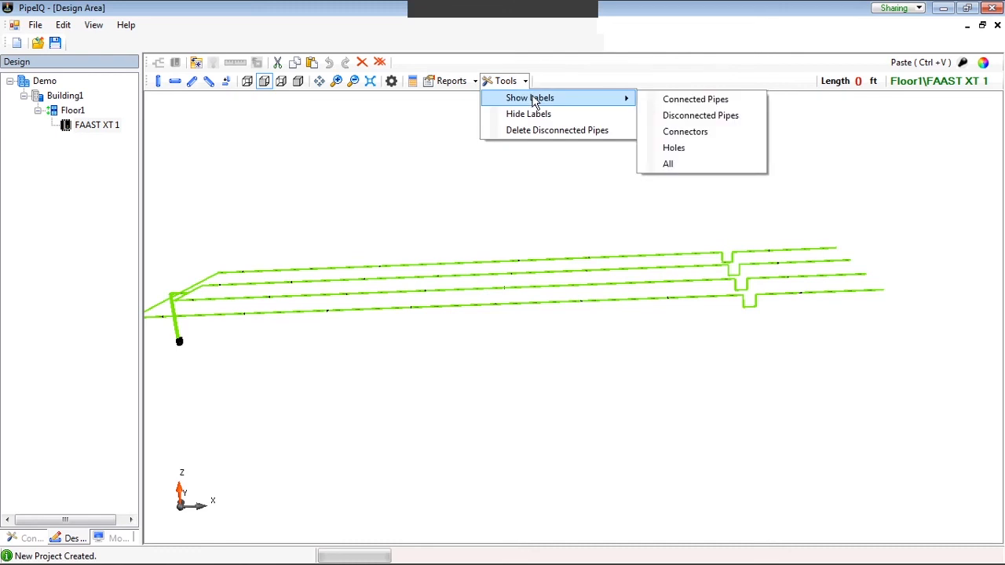
{"action": "left_click", "coordinate": [669, 149]}
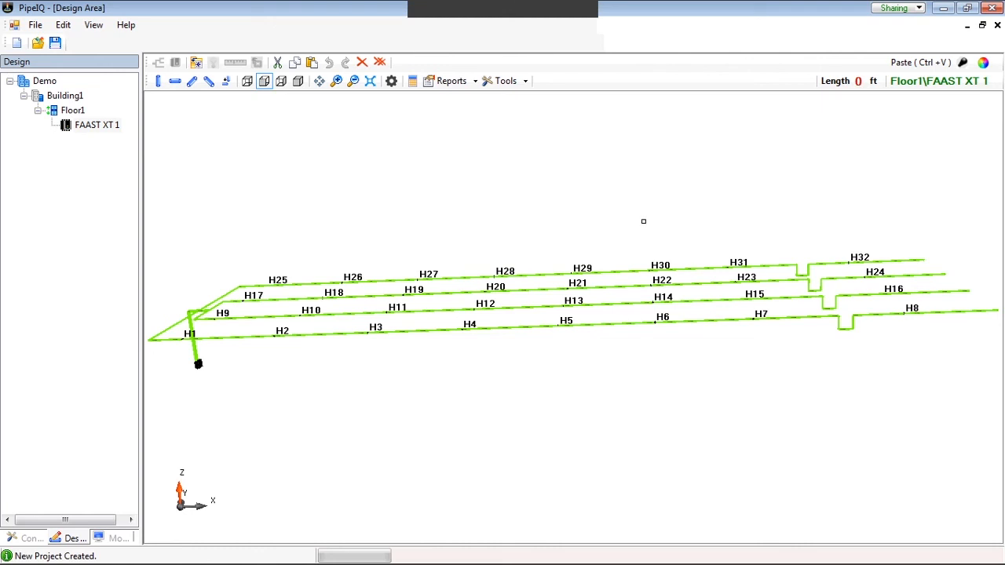
- Select the entire network to get its total pipe length, and delete all entities from the design area
{"action": "key", "text": "ctrl+a"}
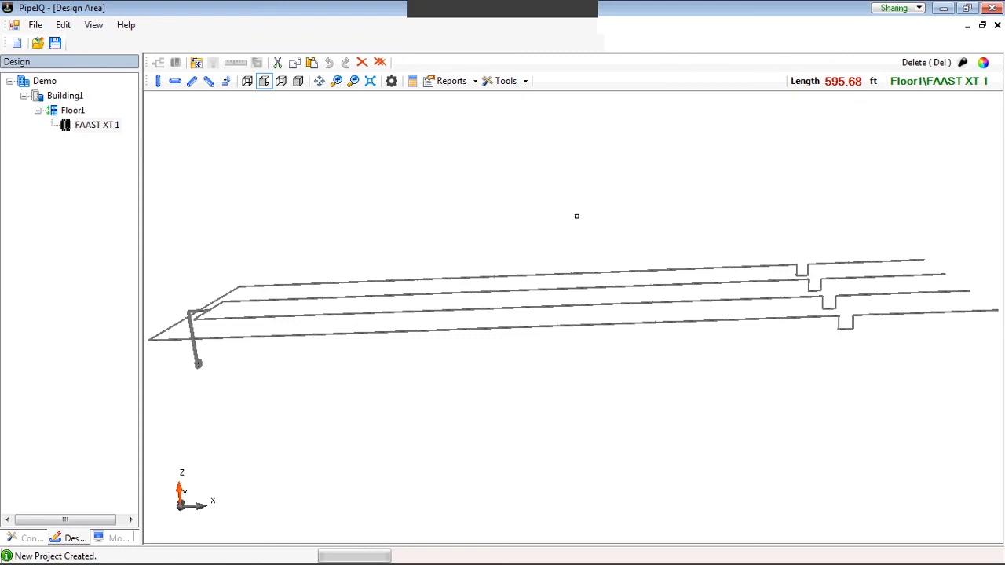
{"action": "left_click", "coordinate": [380, 62]}
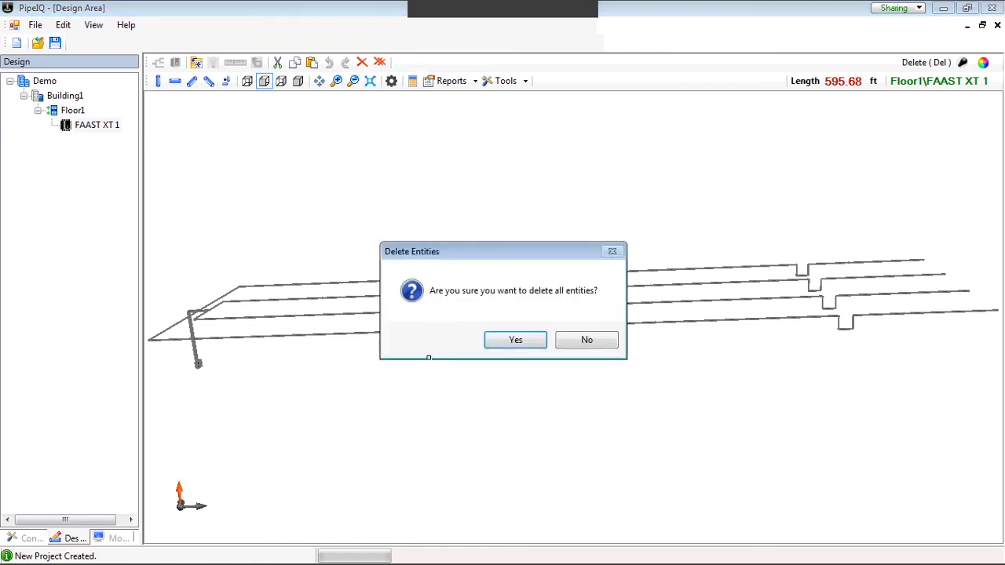
{"action": "left_click", "coordinate": [511, 340]}
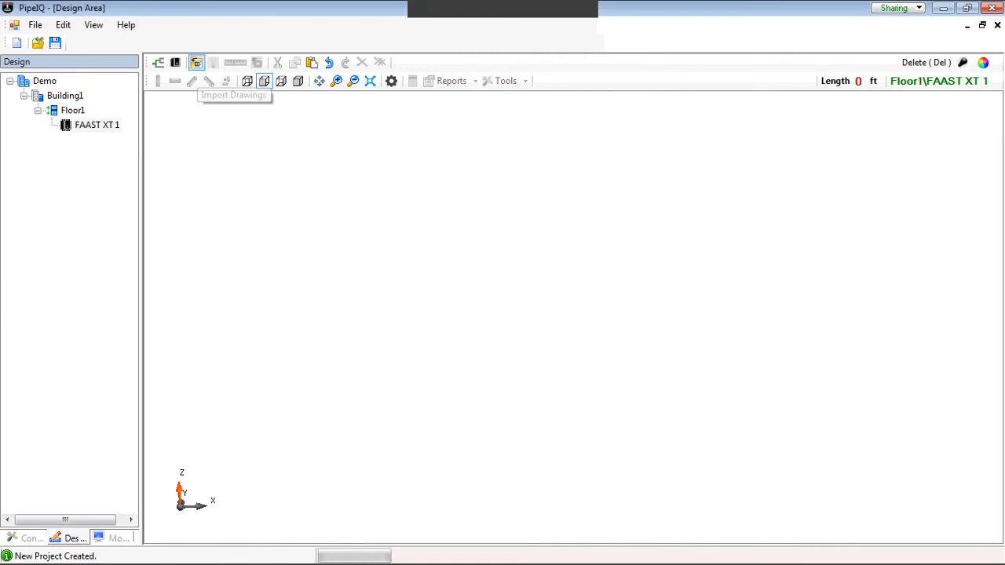
- Import a floor plan drawing into the design area and fit the whole plan in the top view
{"action": "left_click", "coordinate": [196, 62]}
{"action": "left_click", "coordinate": [412, 128]}
{"action": "left_click", "coordinate": [597, 399]}
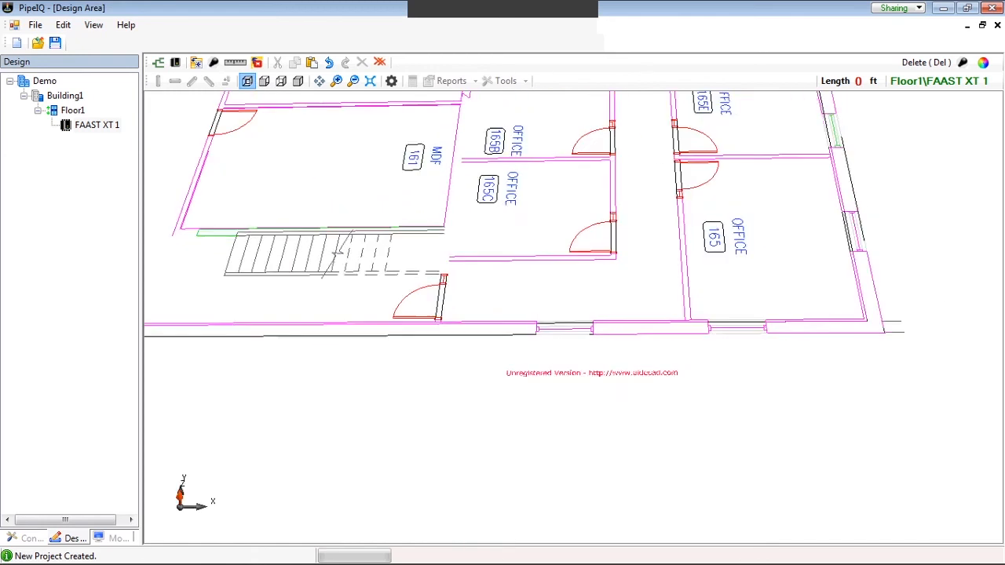
{"action": "left_click", "coordinate": [366, 81]}
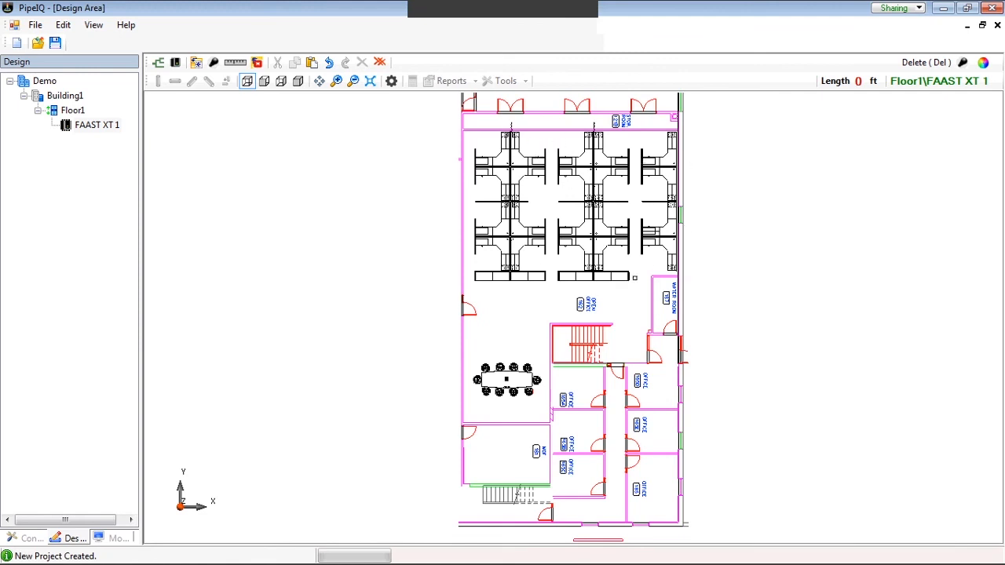
{"action": "key", "text": "shift"}
- Switch the sharing session from the application to presenting slides and advance to the PipeIQ 2.0 Overview slide
{"action": "left_click", "coordinate": [922, 9]}
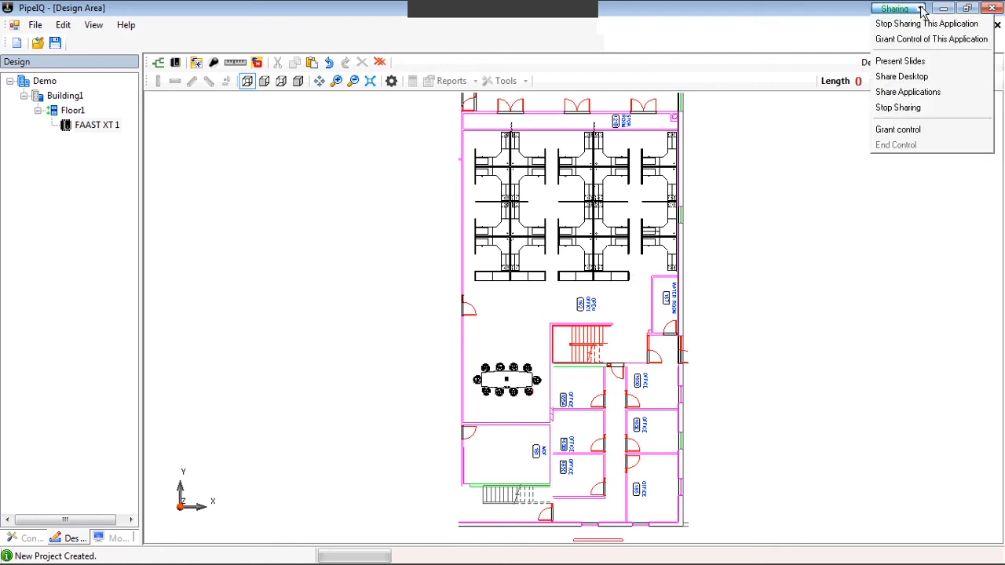
{"action": "left_click", "coordinate": [903, 62]}
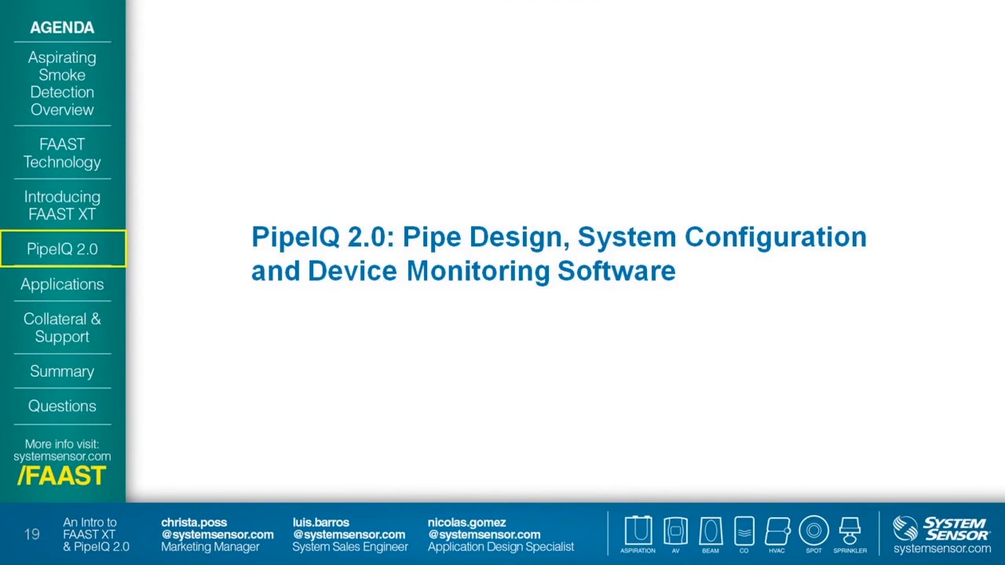
{"action": "key", "text": "Right"}
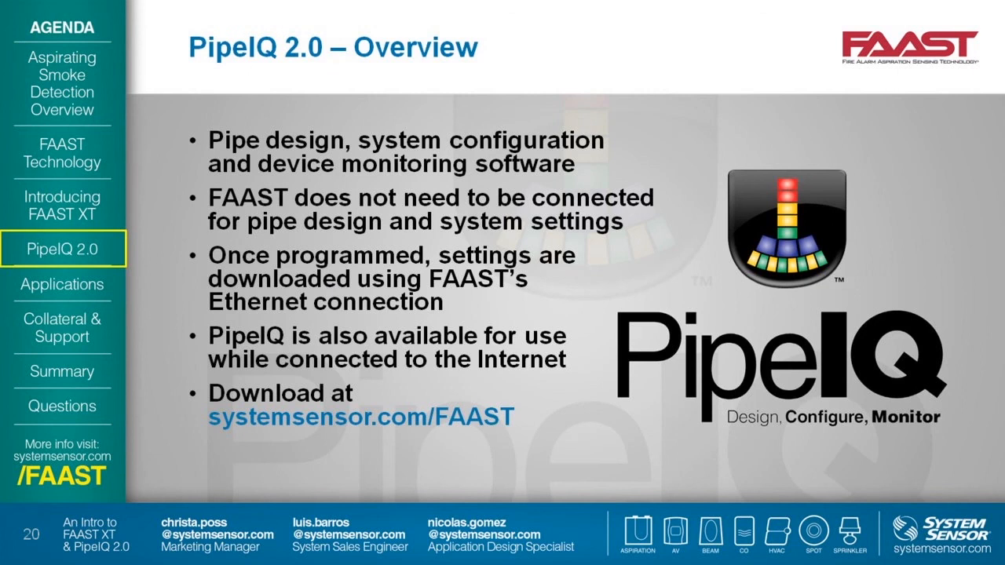